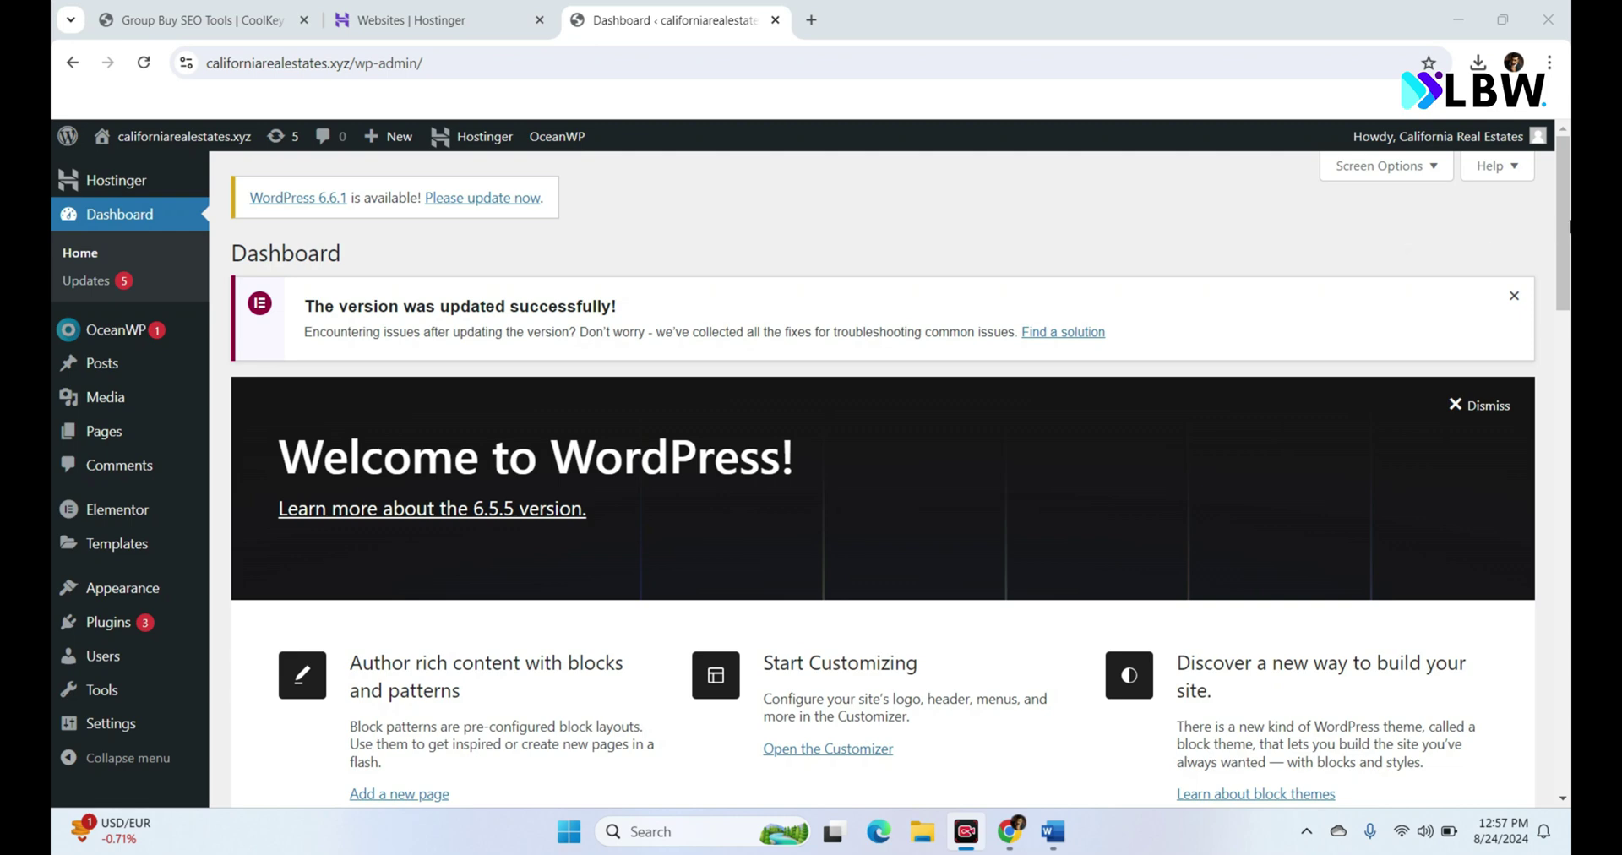
Step: Reveal the Pages menu in the admin sidebar, showing its Add New Page option
mouse_move(264, 469)
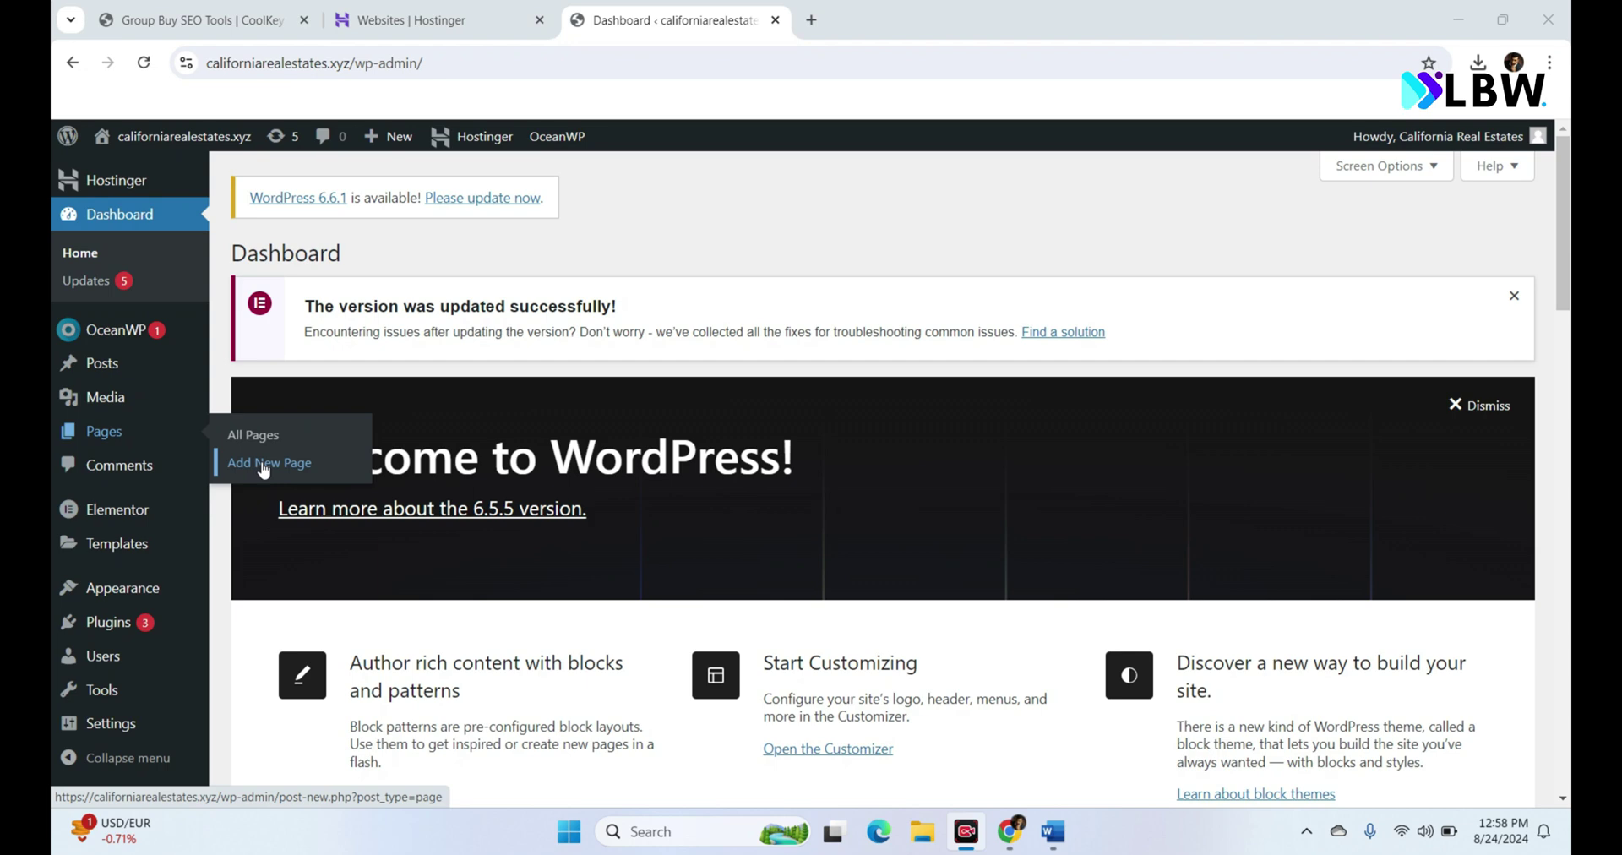
Step: Create a new page titled 'Contact us'
left_click(263, 463)
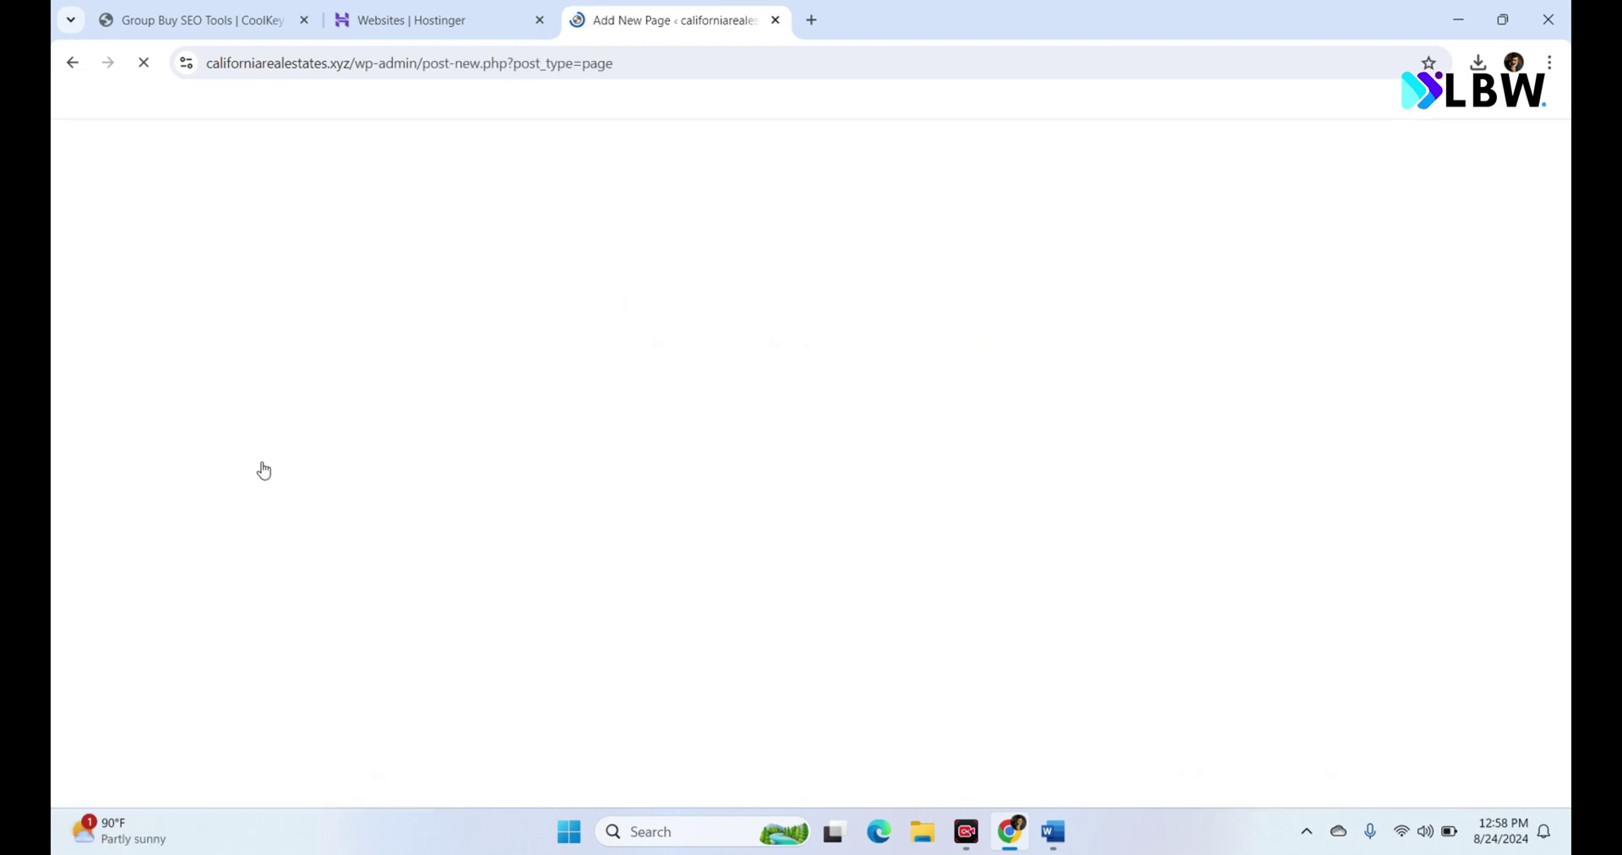
type("C")
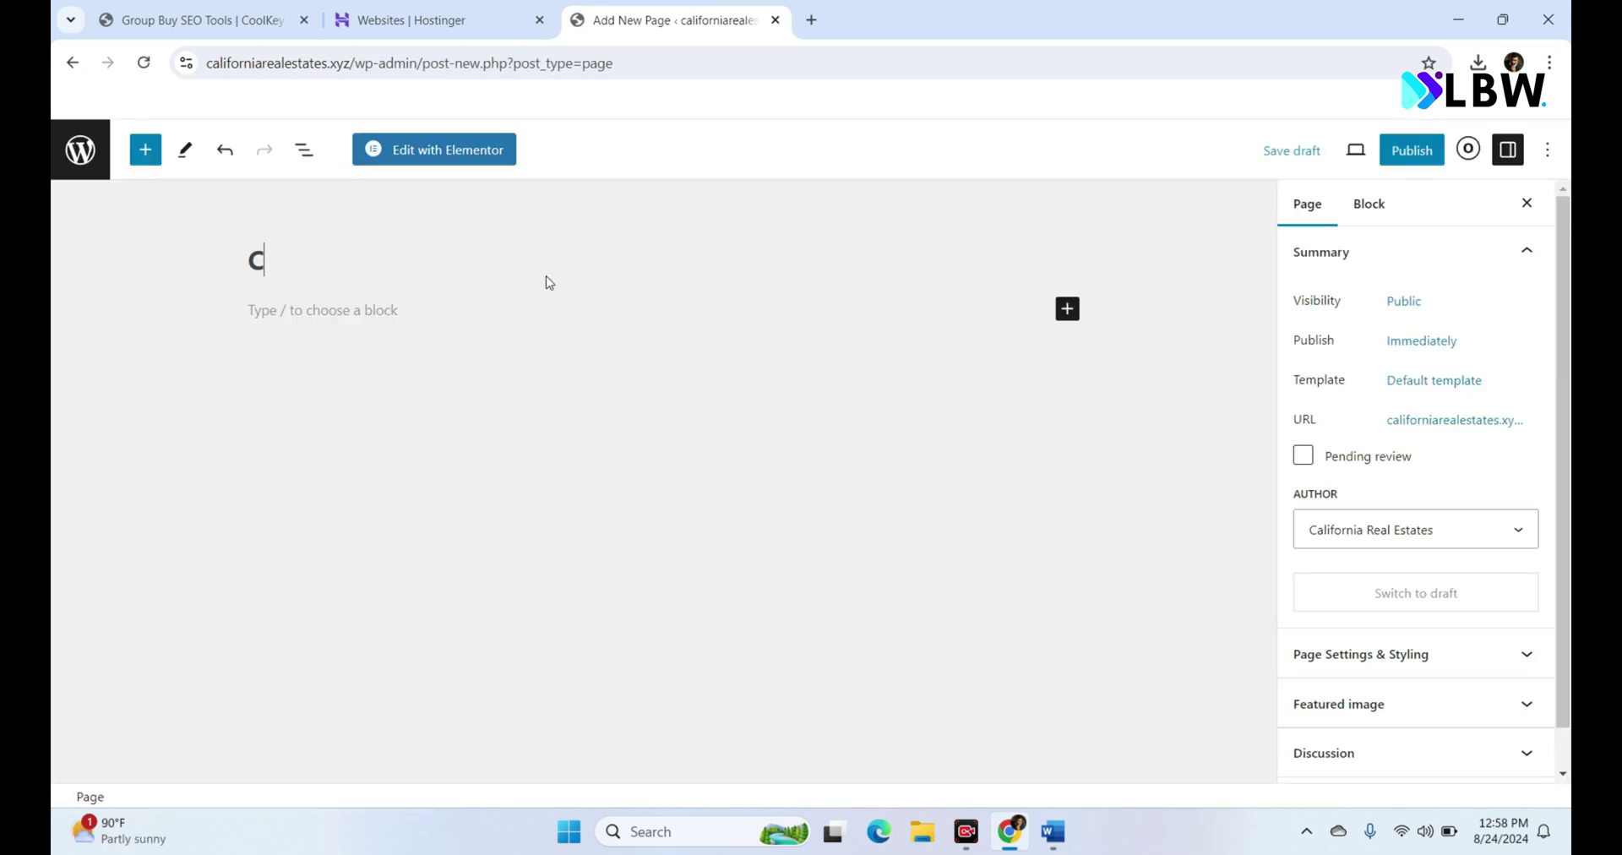
type("ontact us")
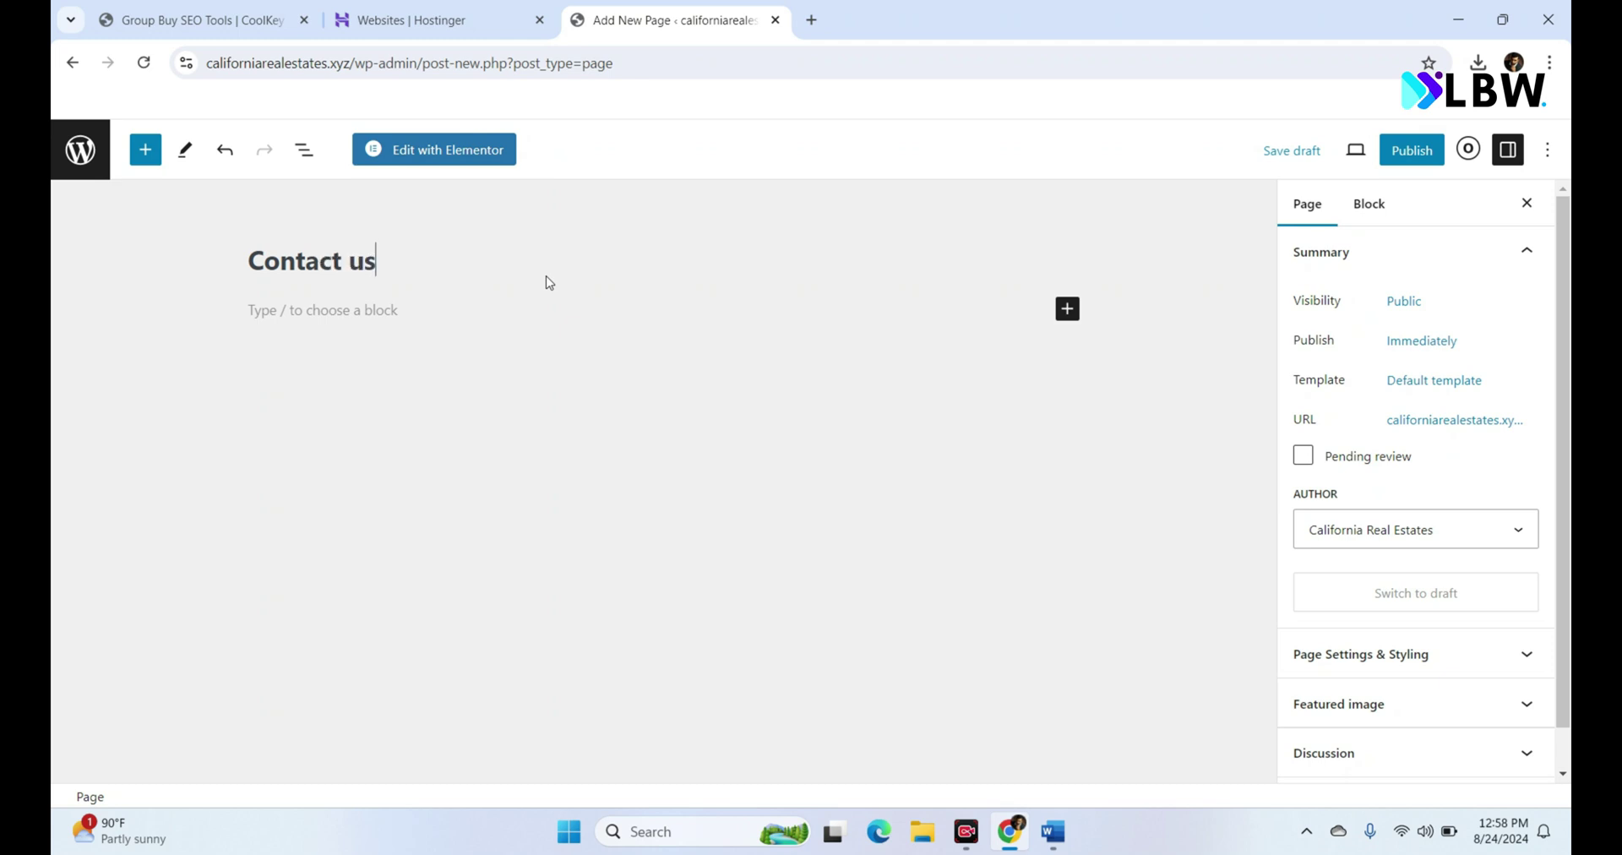
Step: Apply the Elementor Full Width template and publish the page
left_click(1426, 395)
left_click(1390, 539)
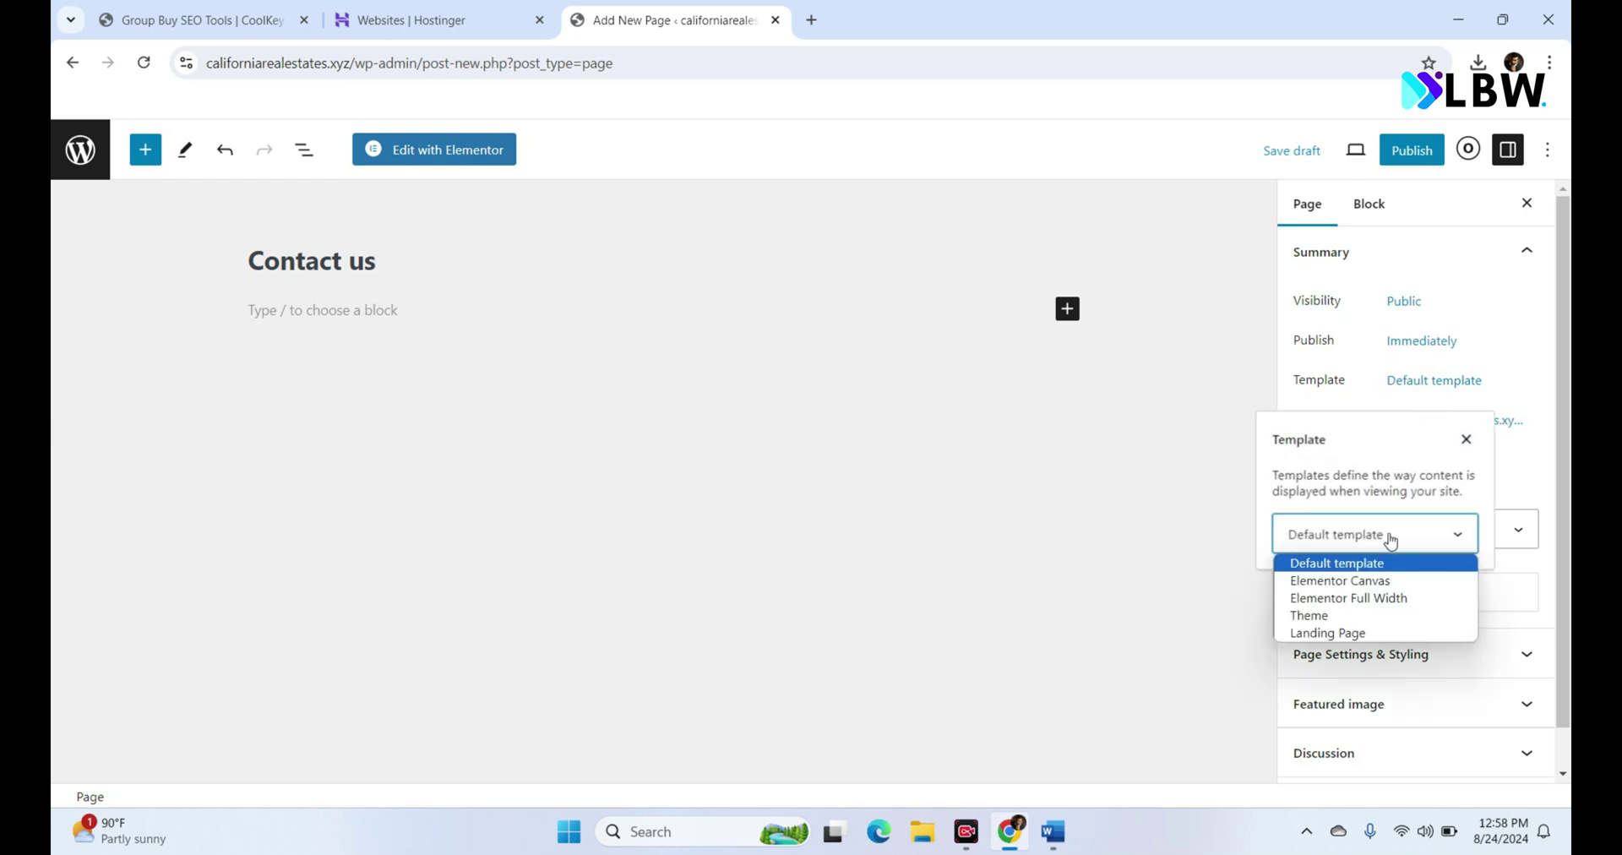
left_click(1383, 597)
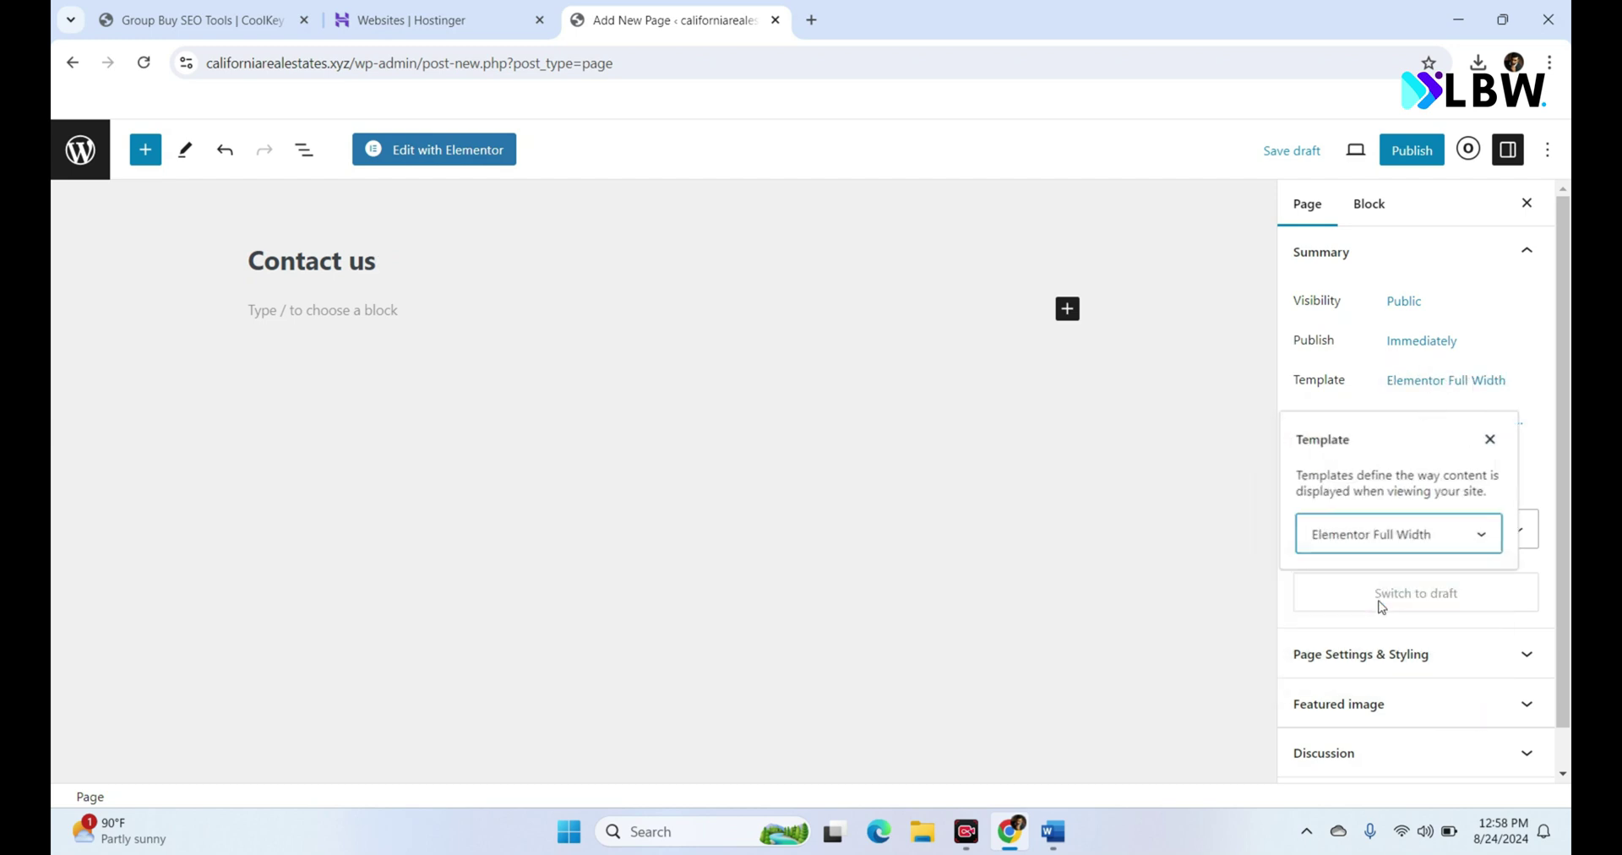
left_click(1557, 328)
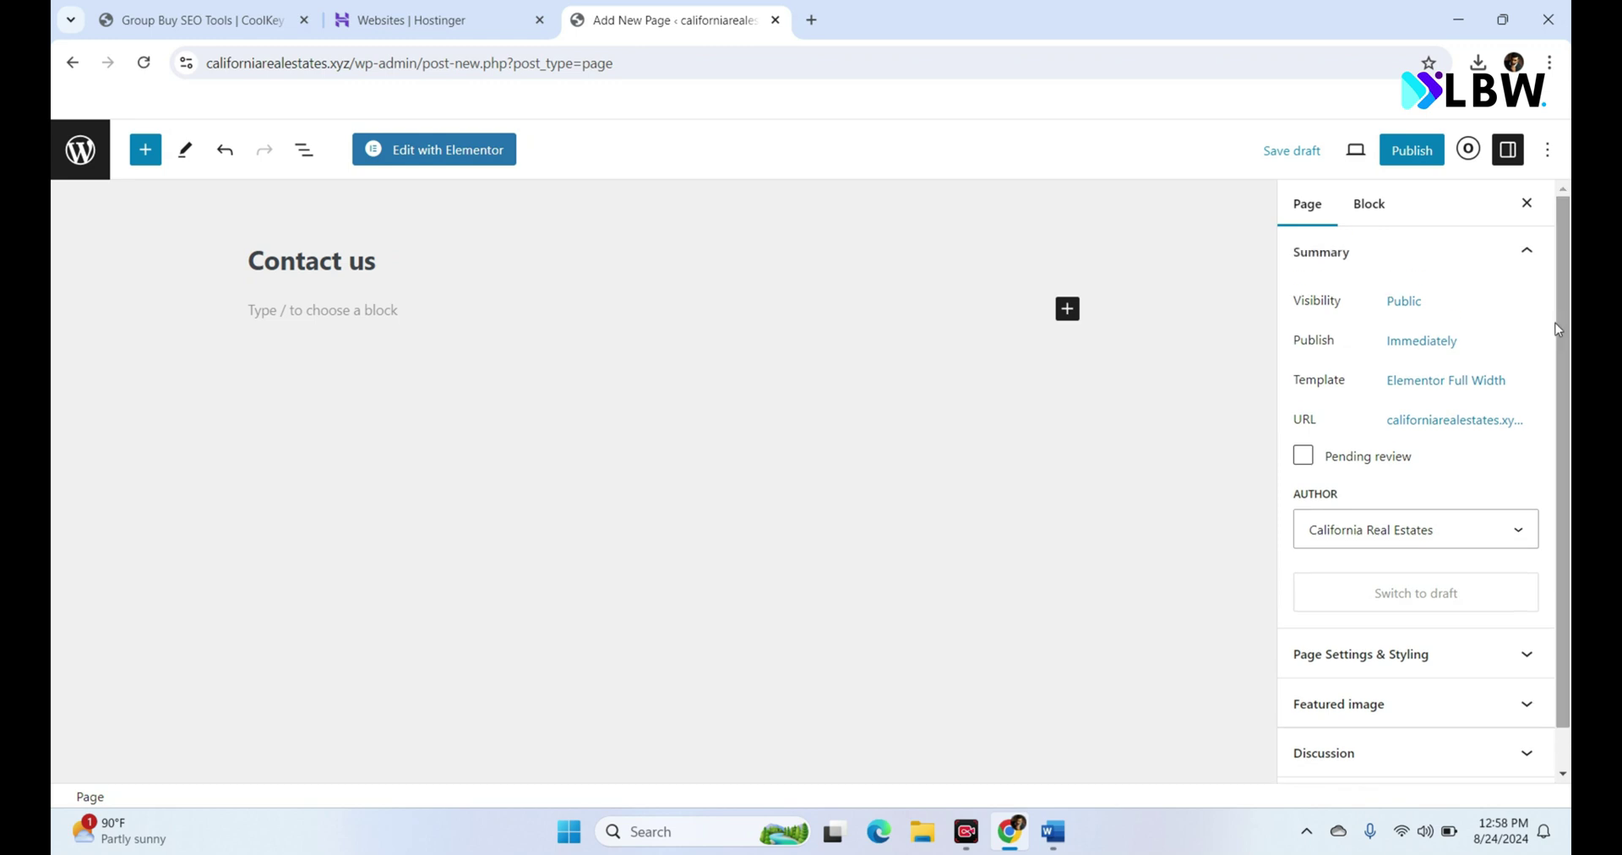
left_click(1406, 152)
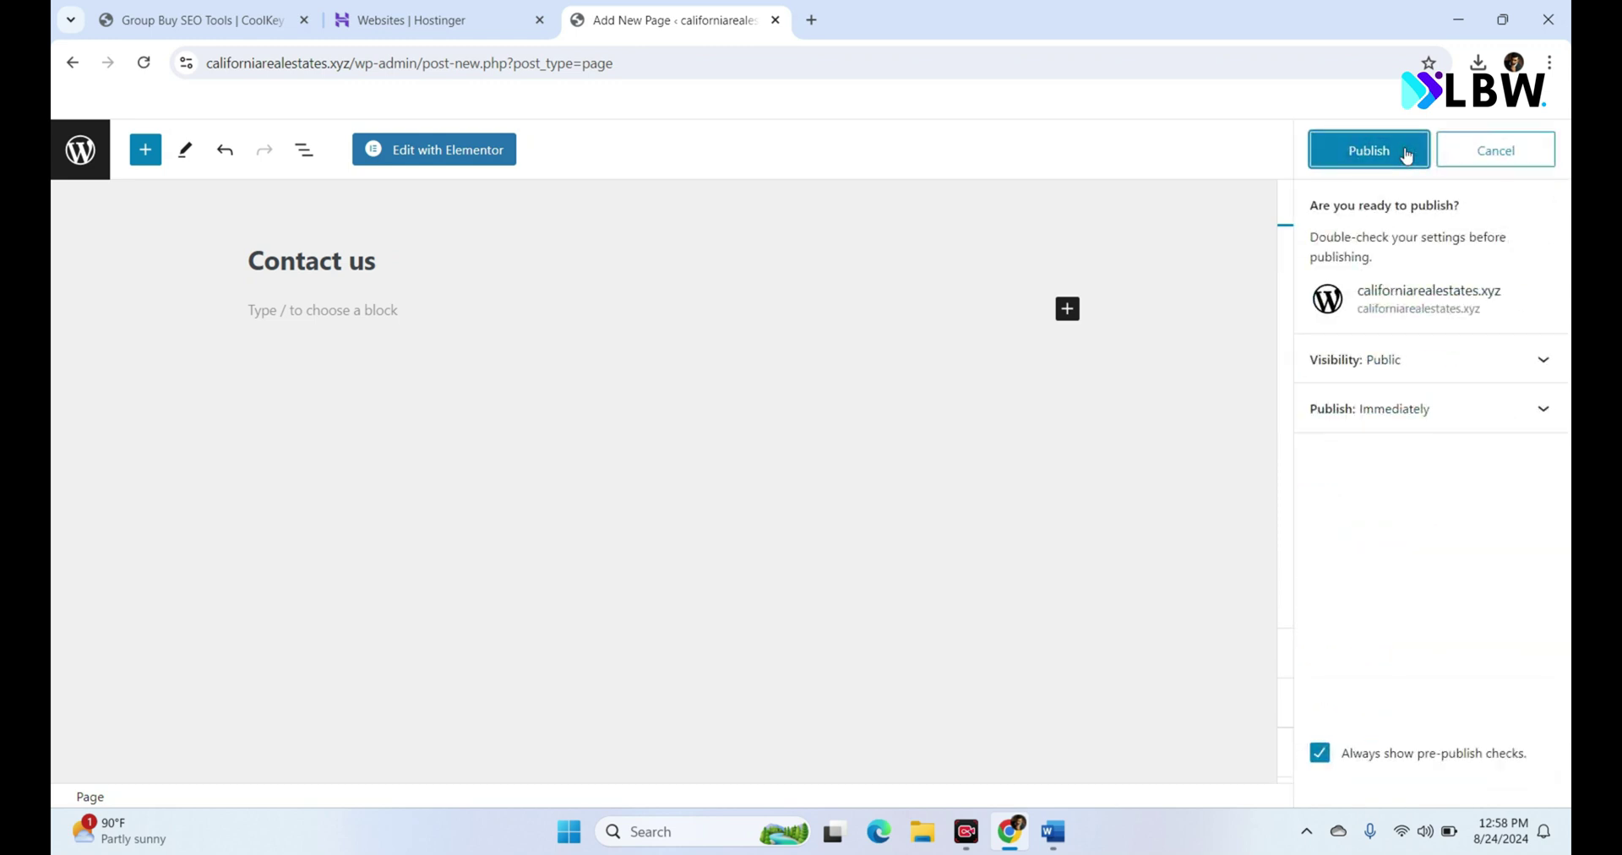
left_click(1406, 154)
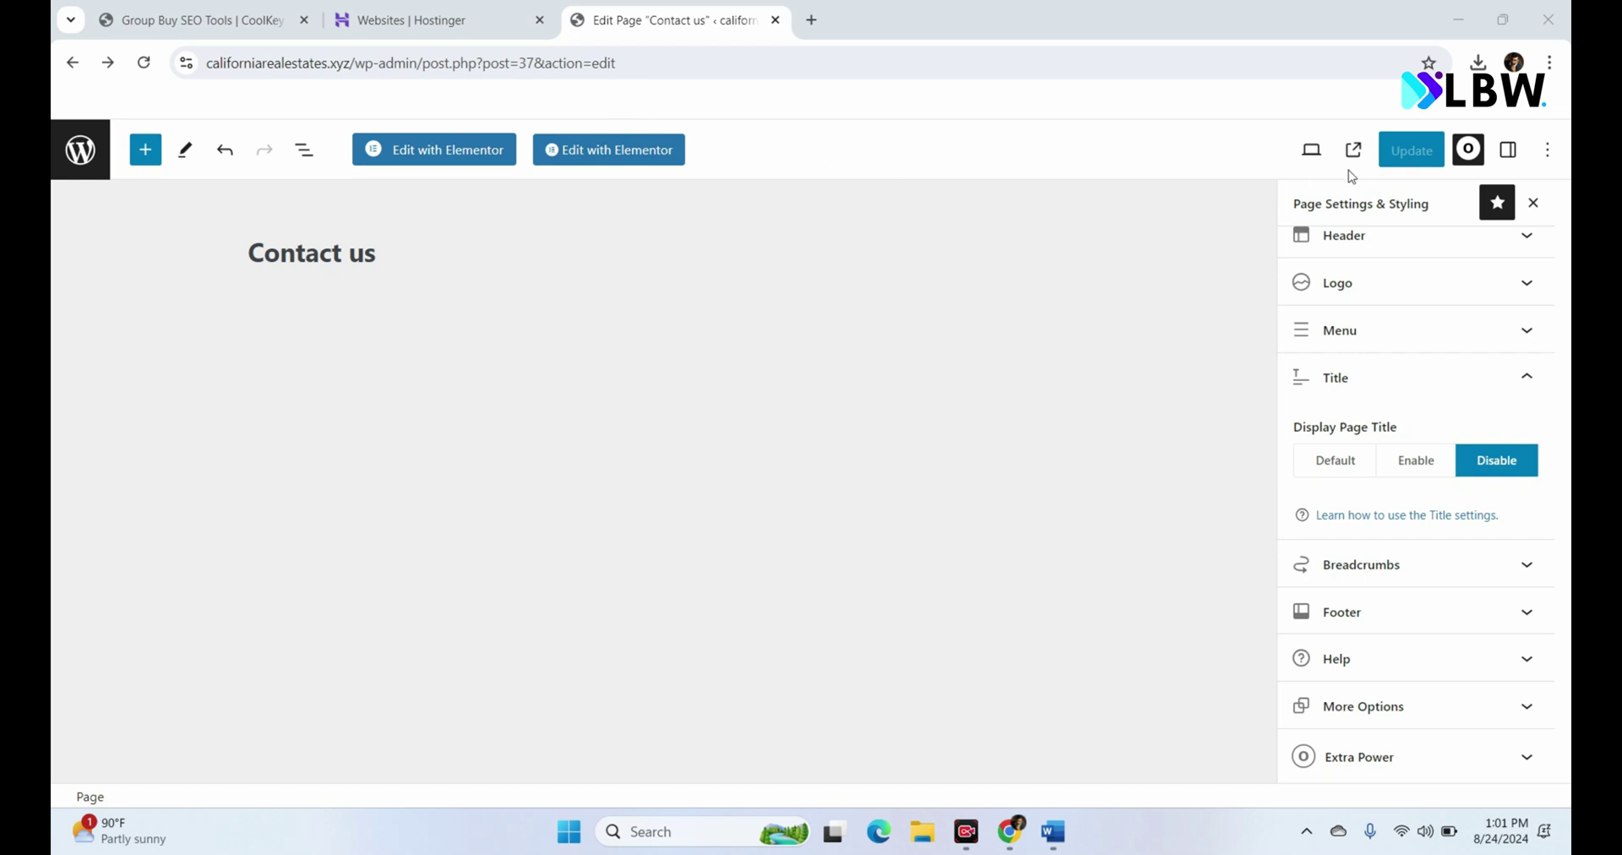
Step: Disable the page title display and open the Contact us page in Elementor
left_click(1470, 152)
left_click(1471, 152)
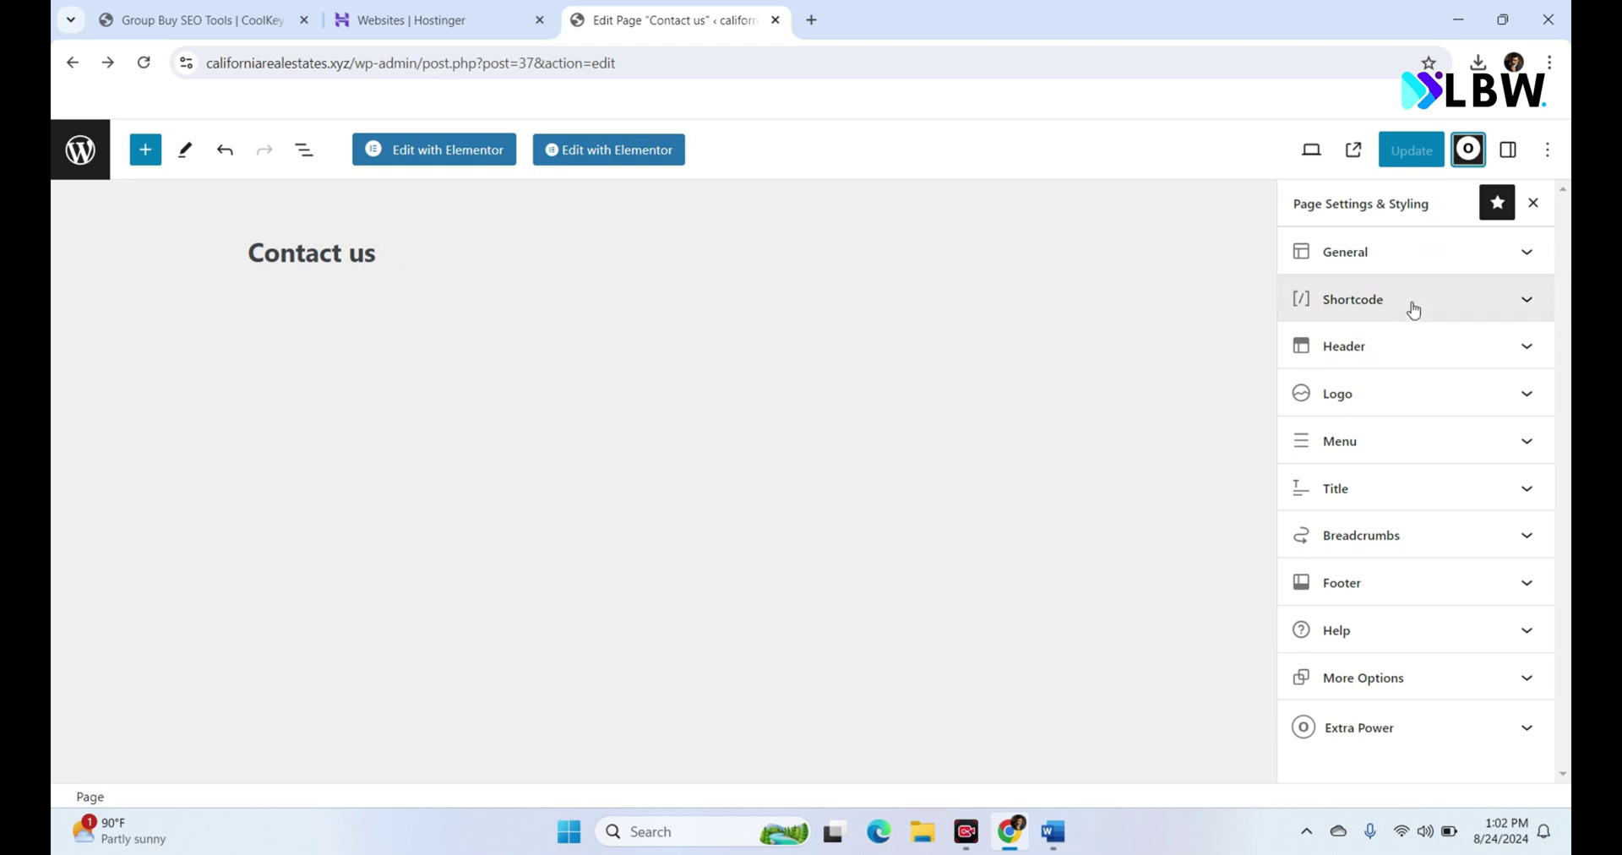
left_click(1393, 485)
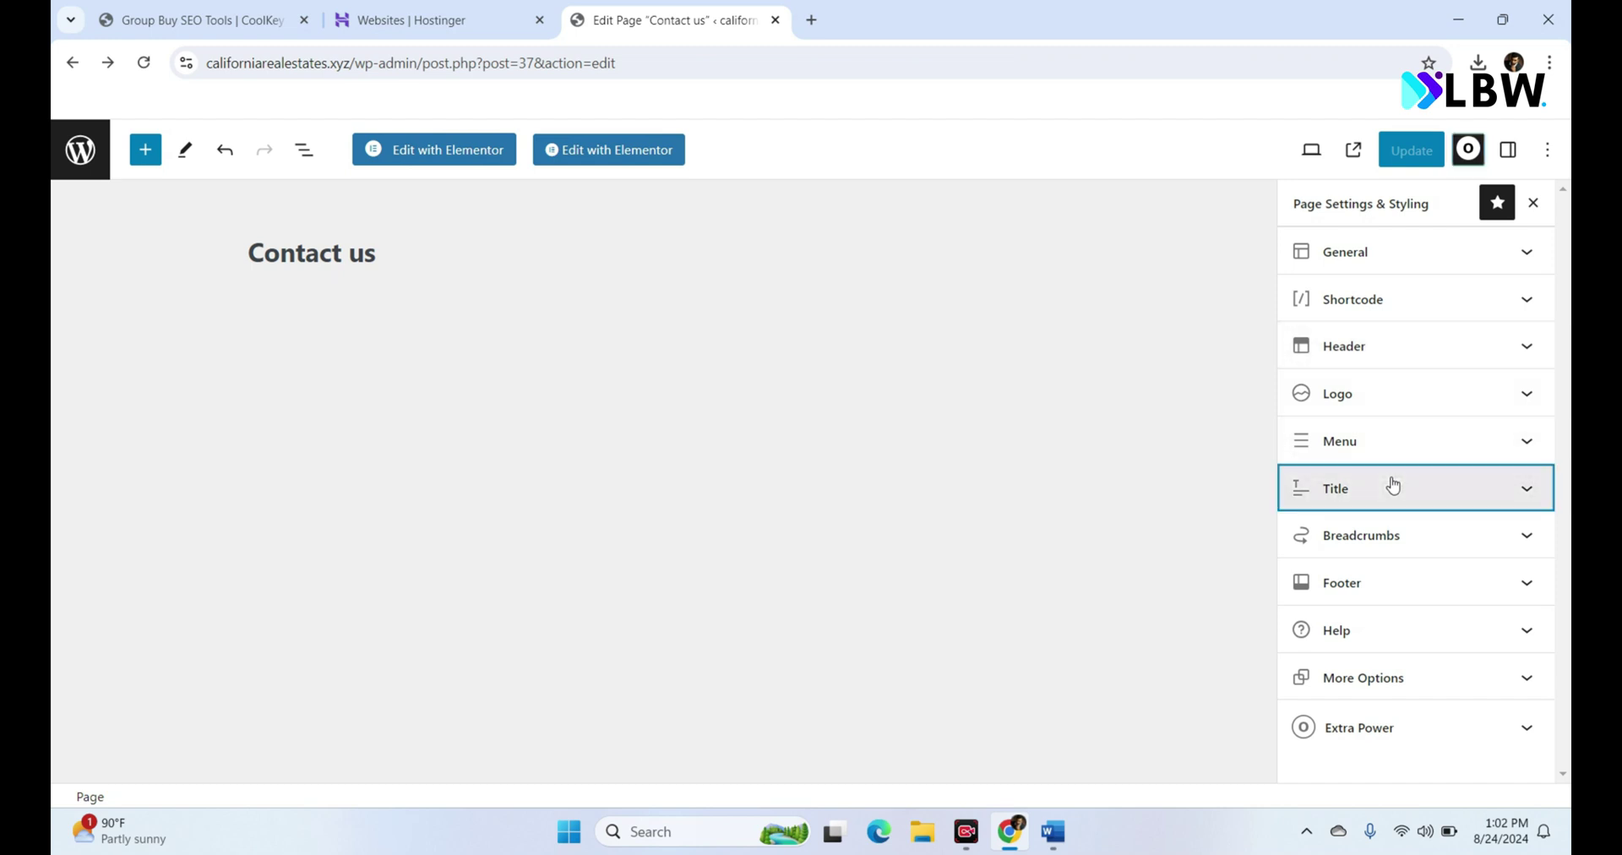
left_click(1487, 579)
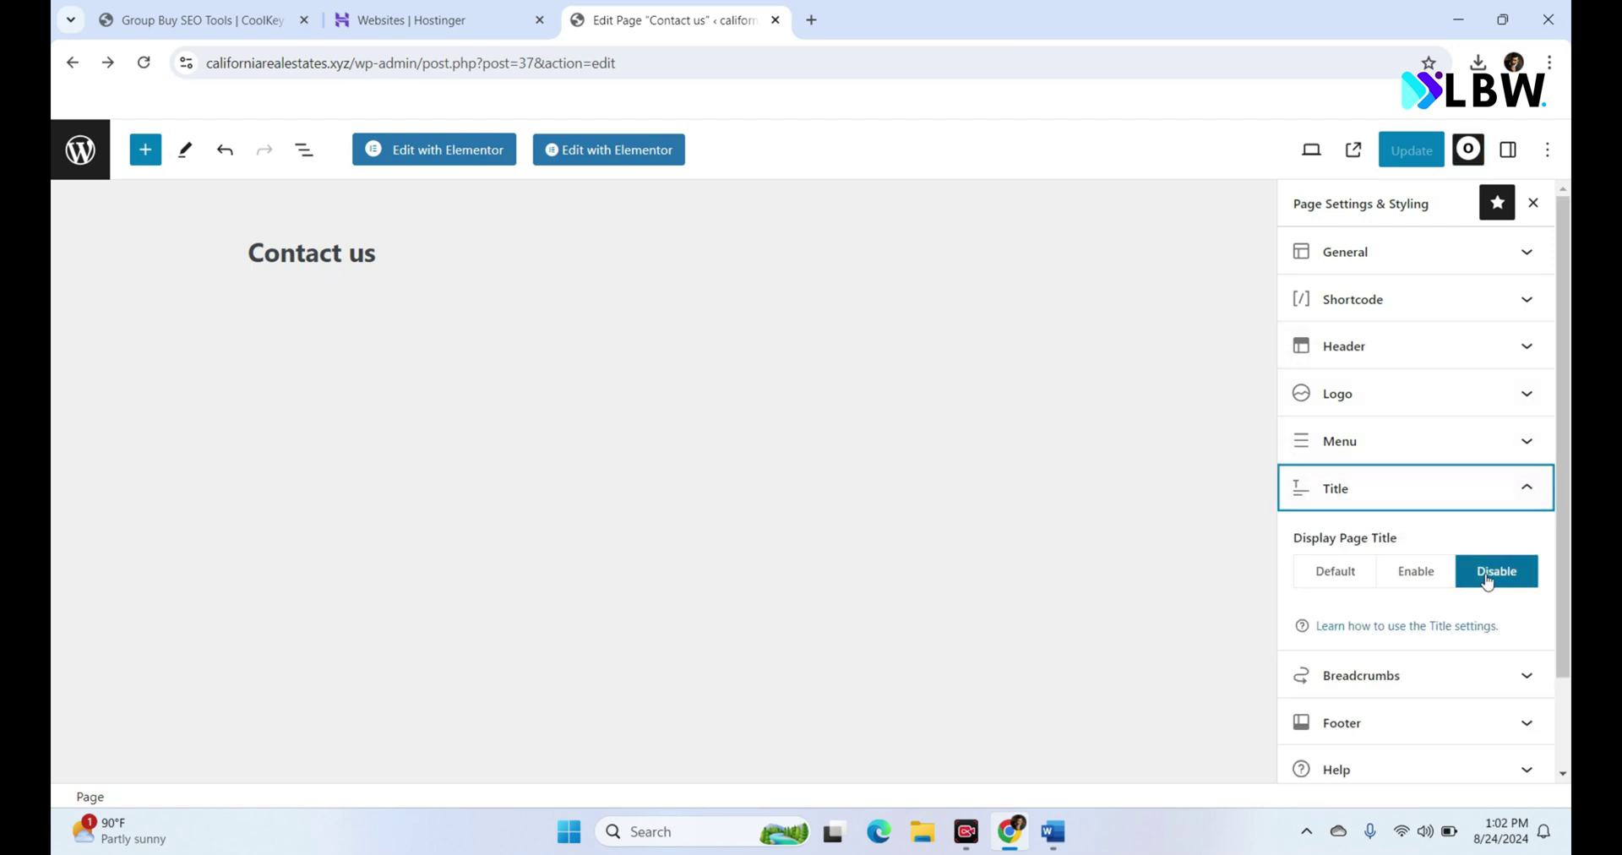
left_click(1486, 580)
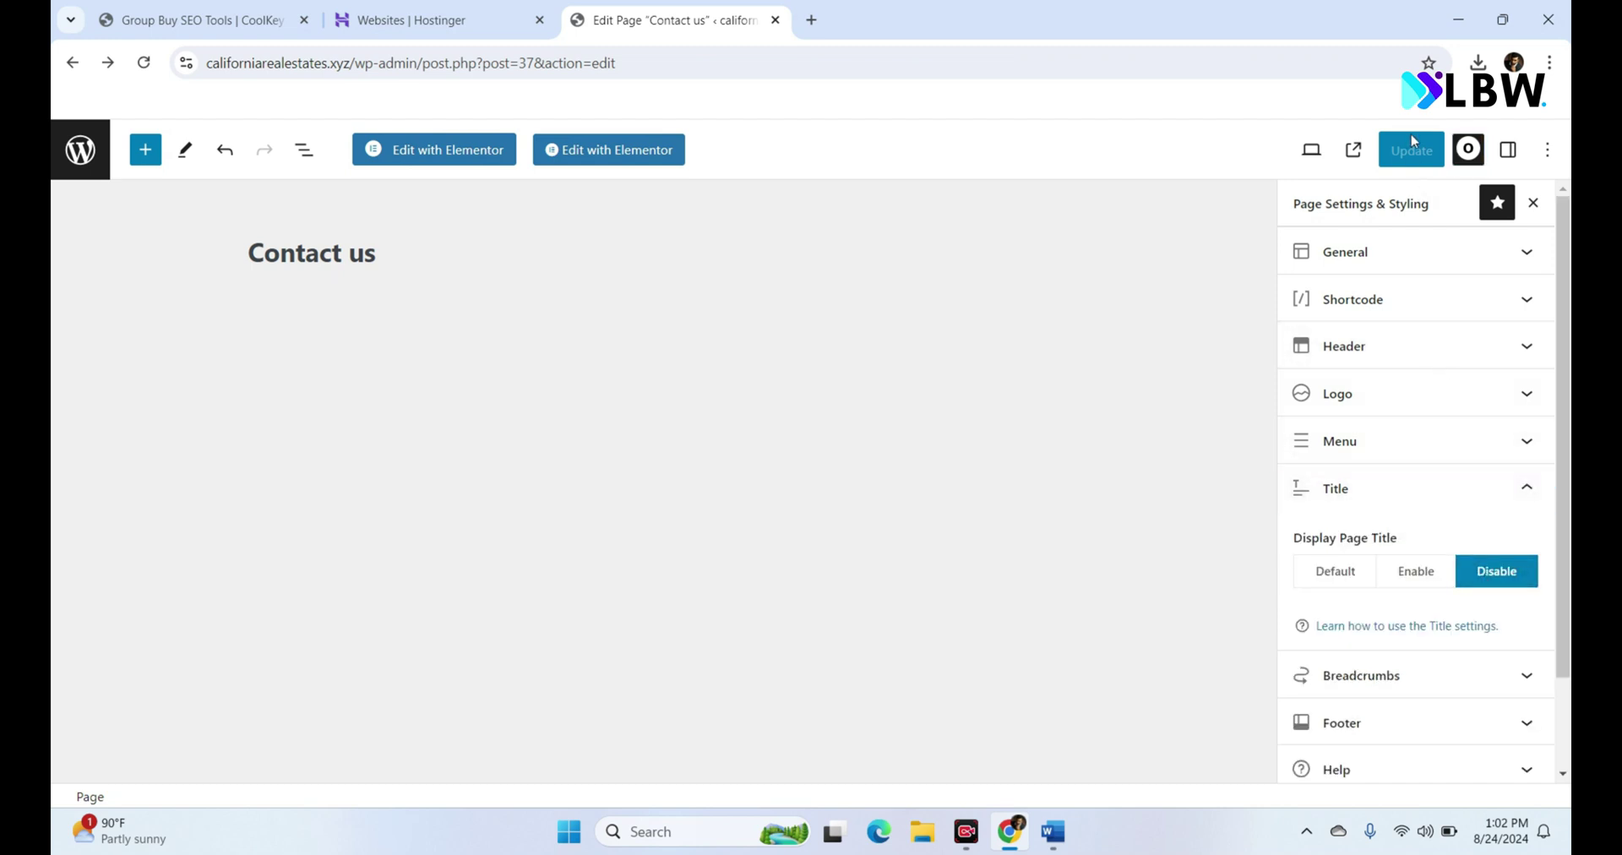
left_click(462, 165)
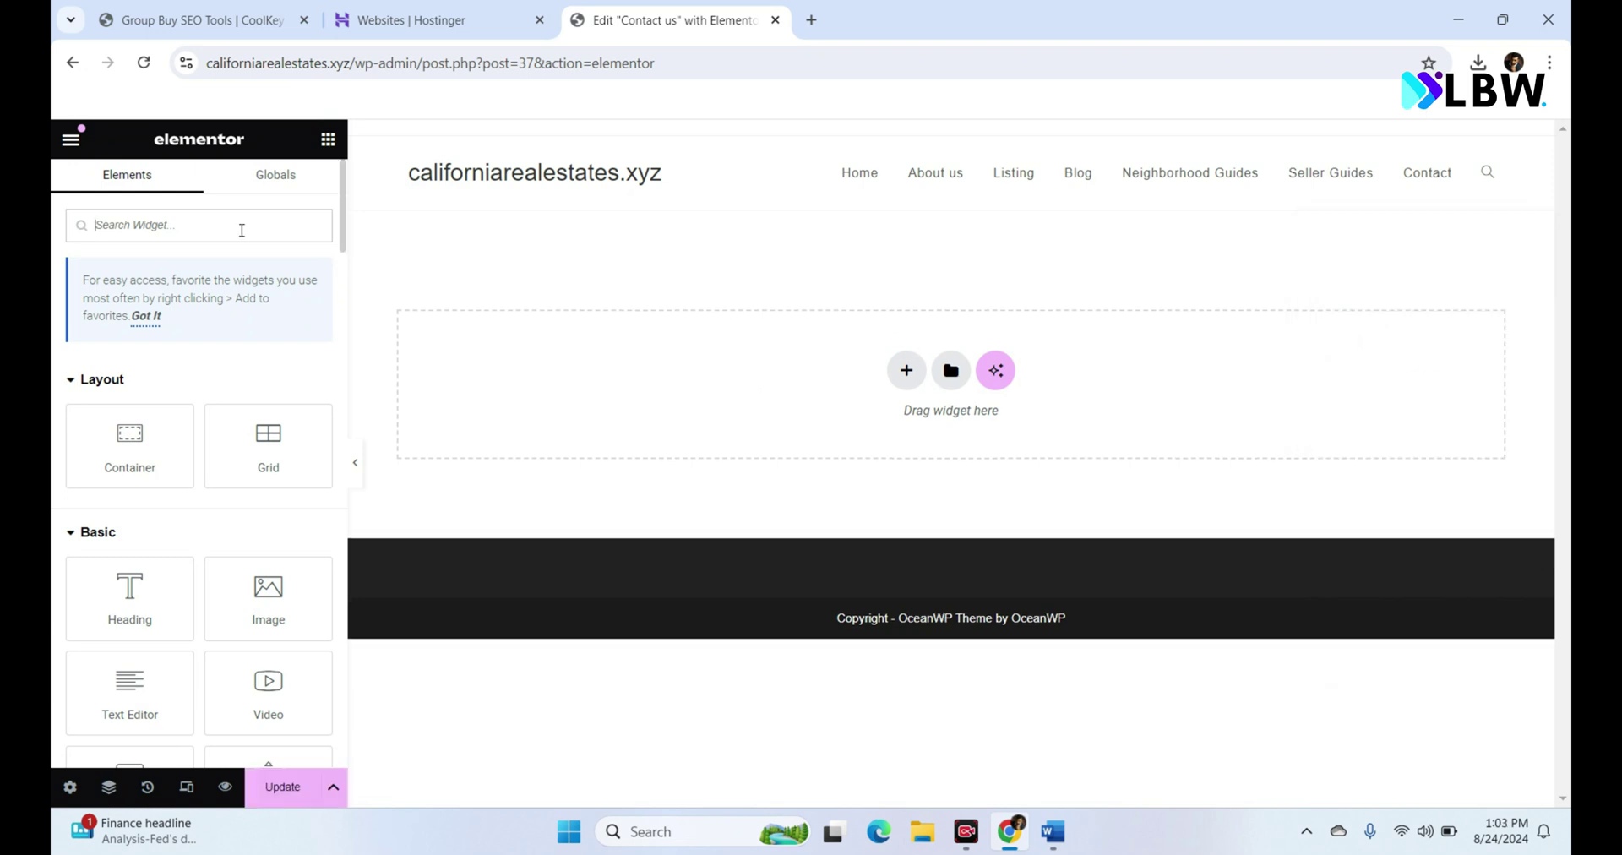
Step: Add a Heading widget at the top of the page as a centre-aligned H1
left_click(241, 224)
type("hea")
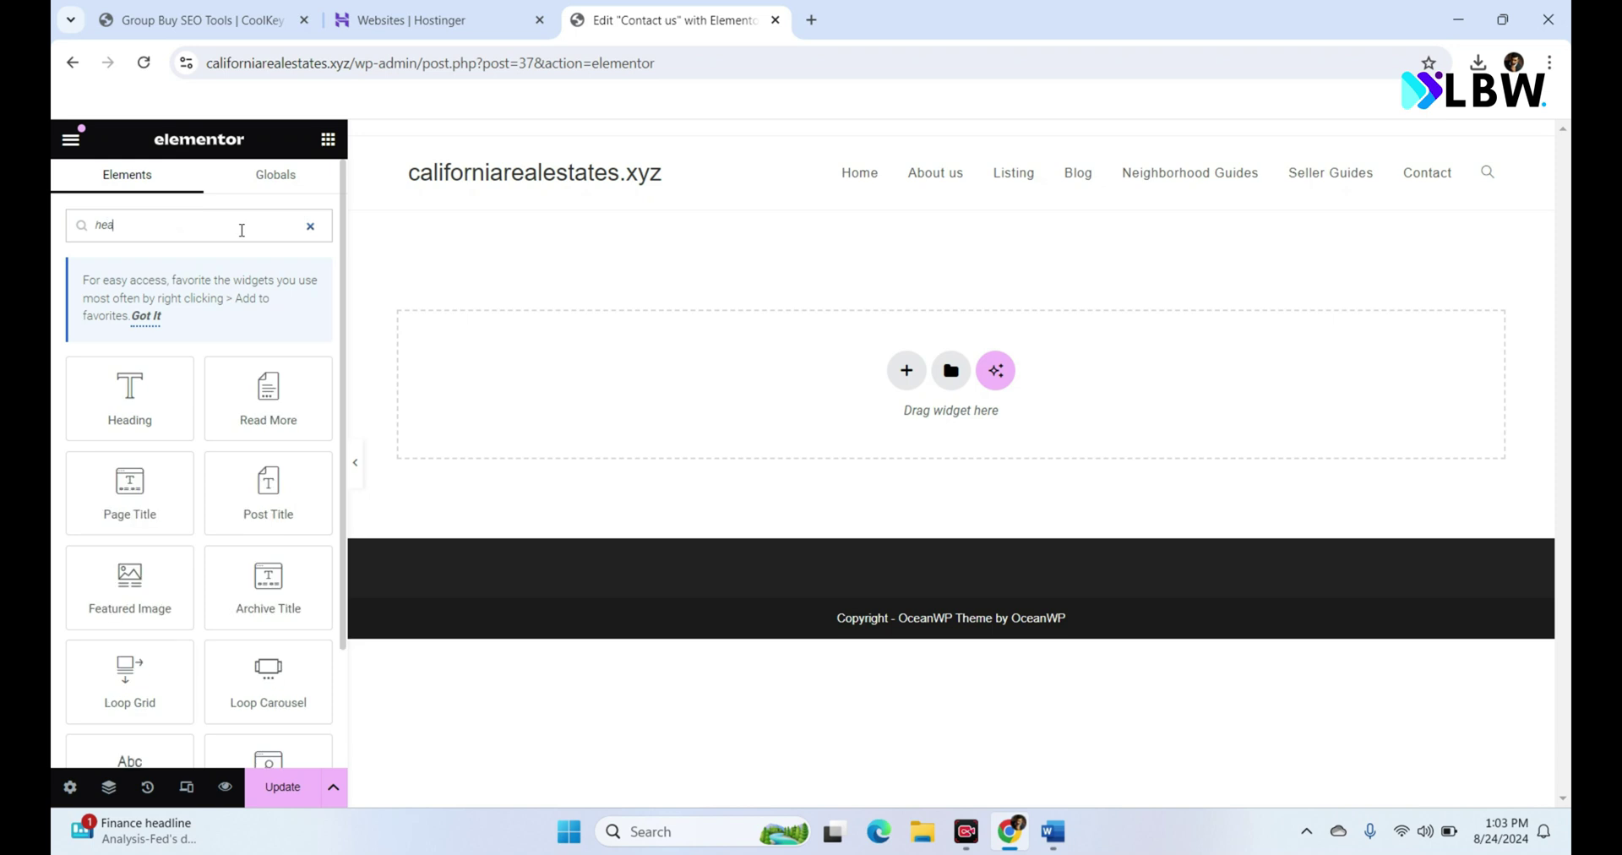
left_click_drag(147, 408, 735, 394)
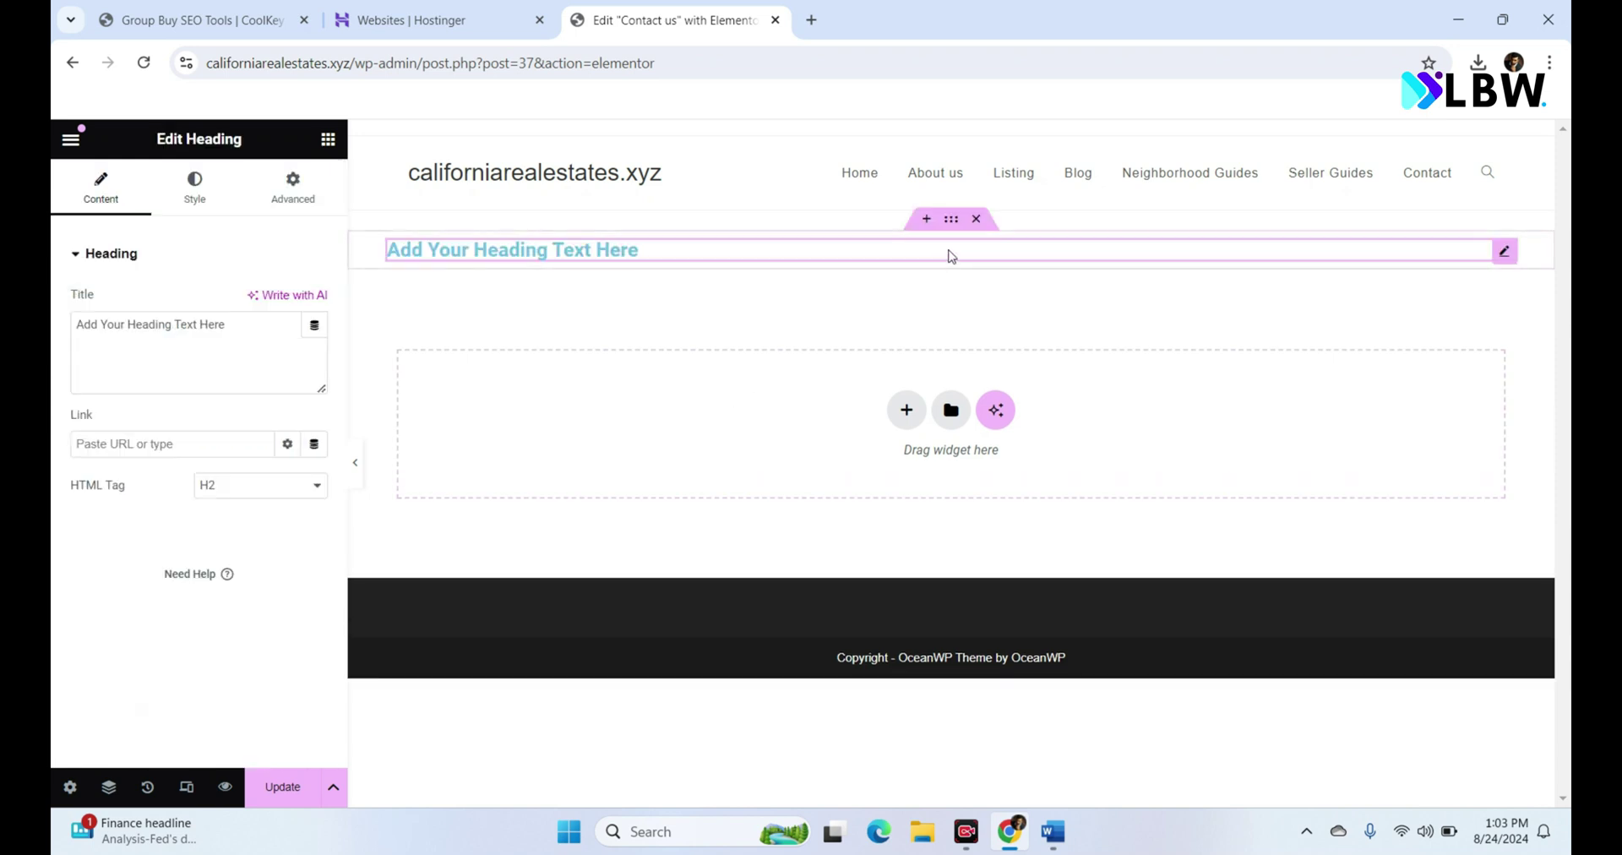
left_click(276, 488)
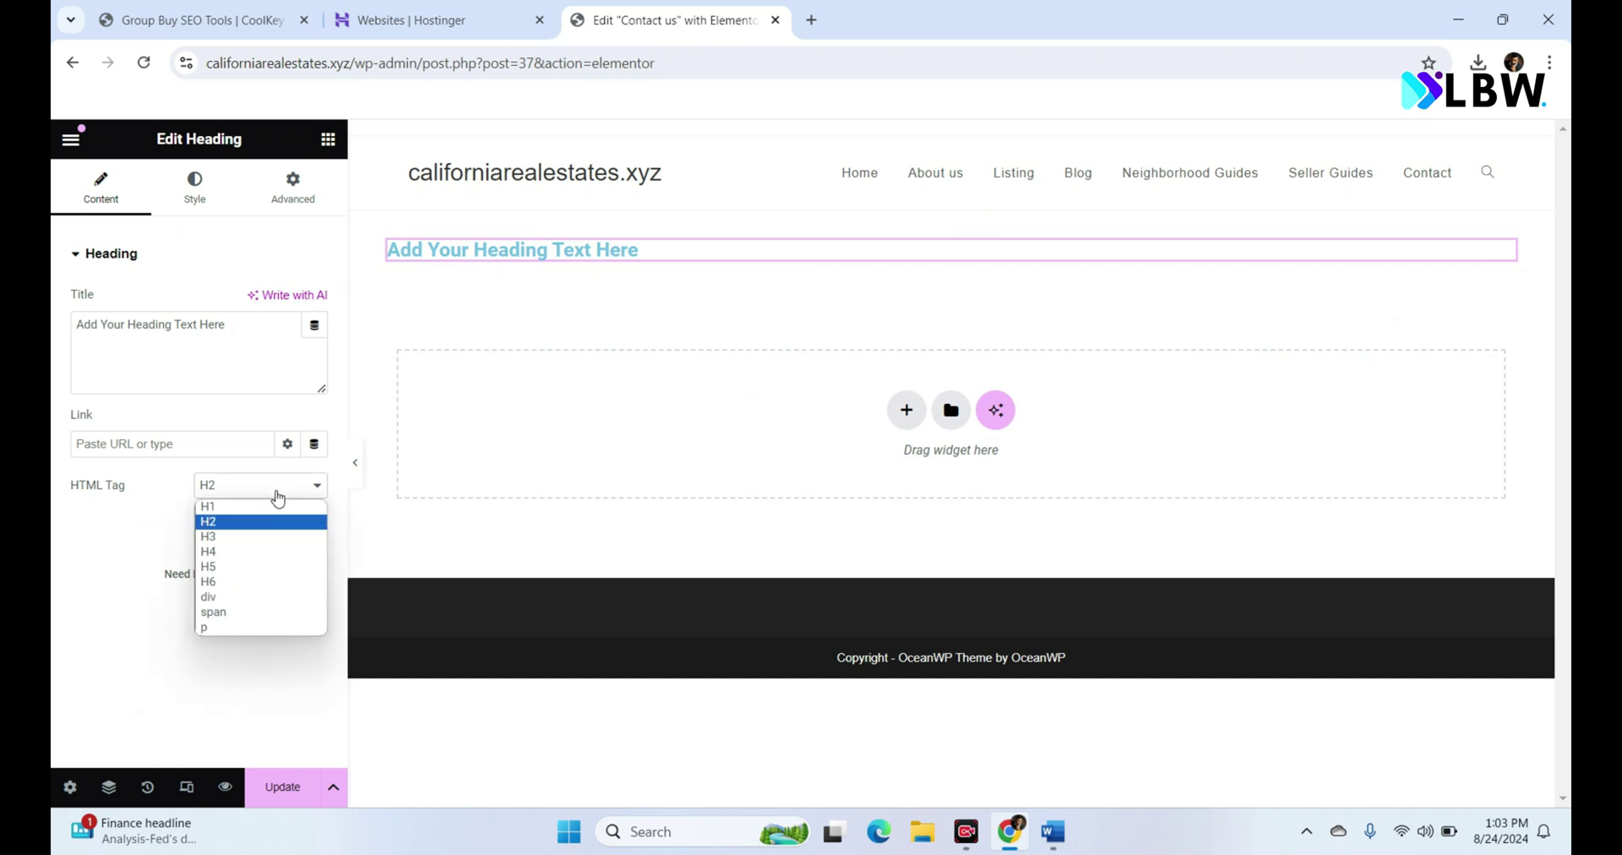
left_click(267, 507)
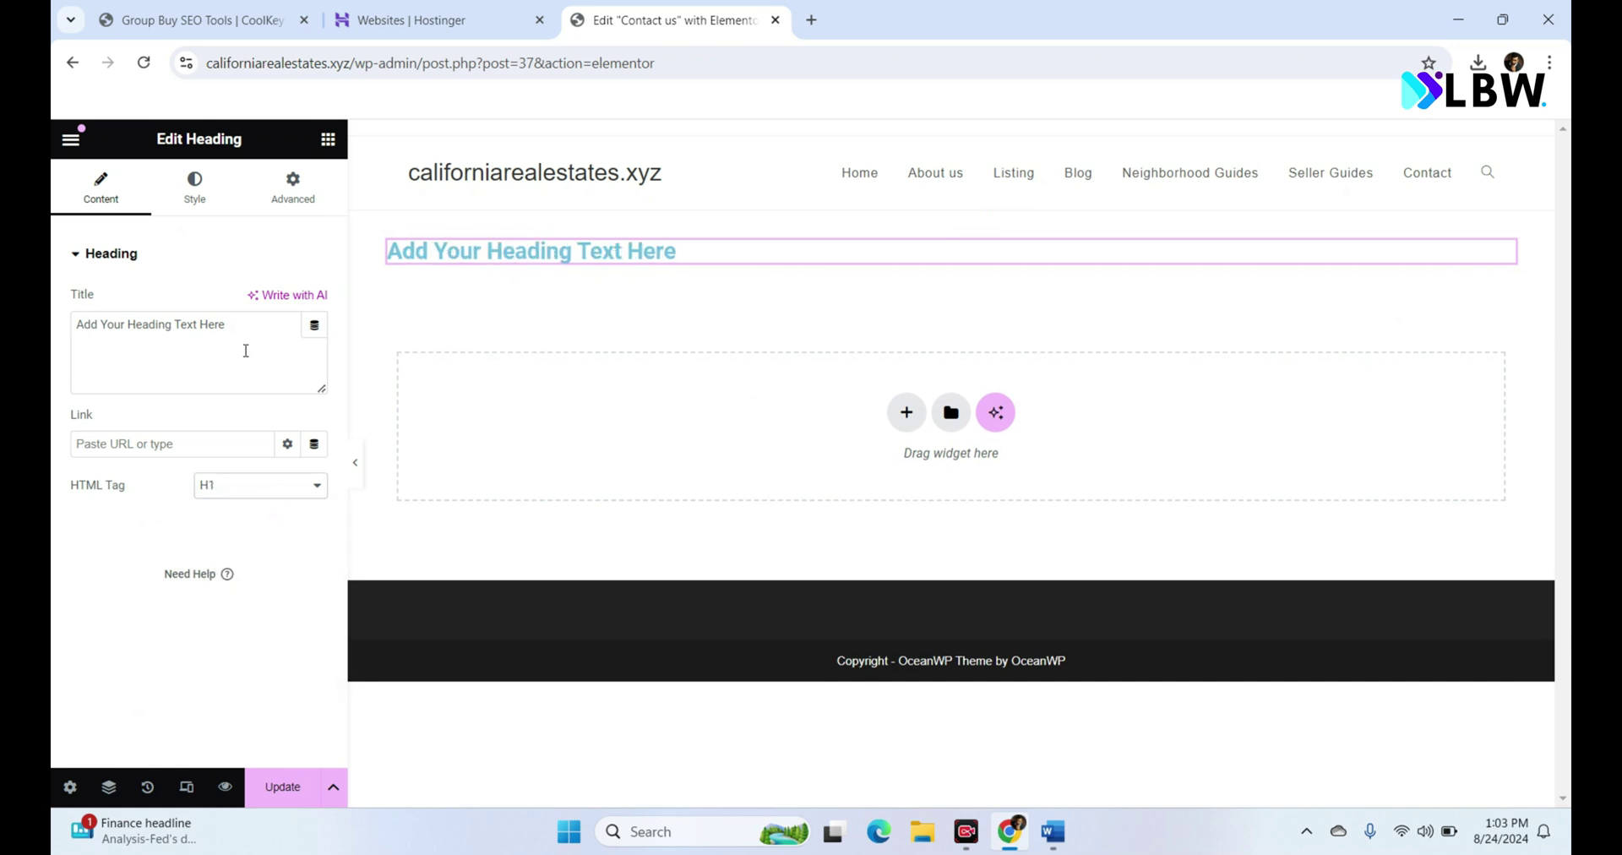
left_click(194, 211)
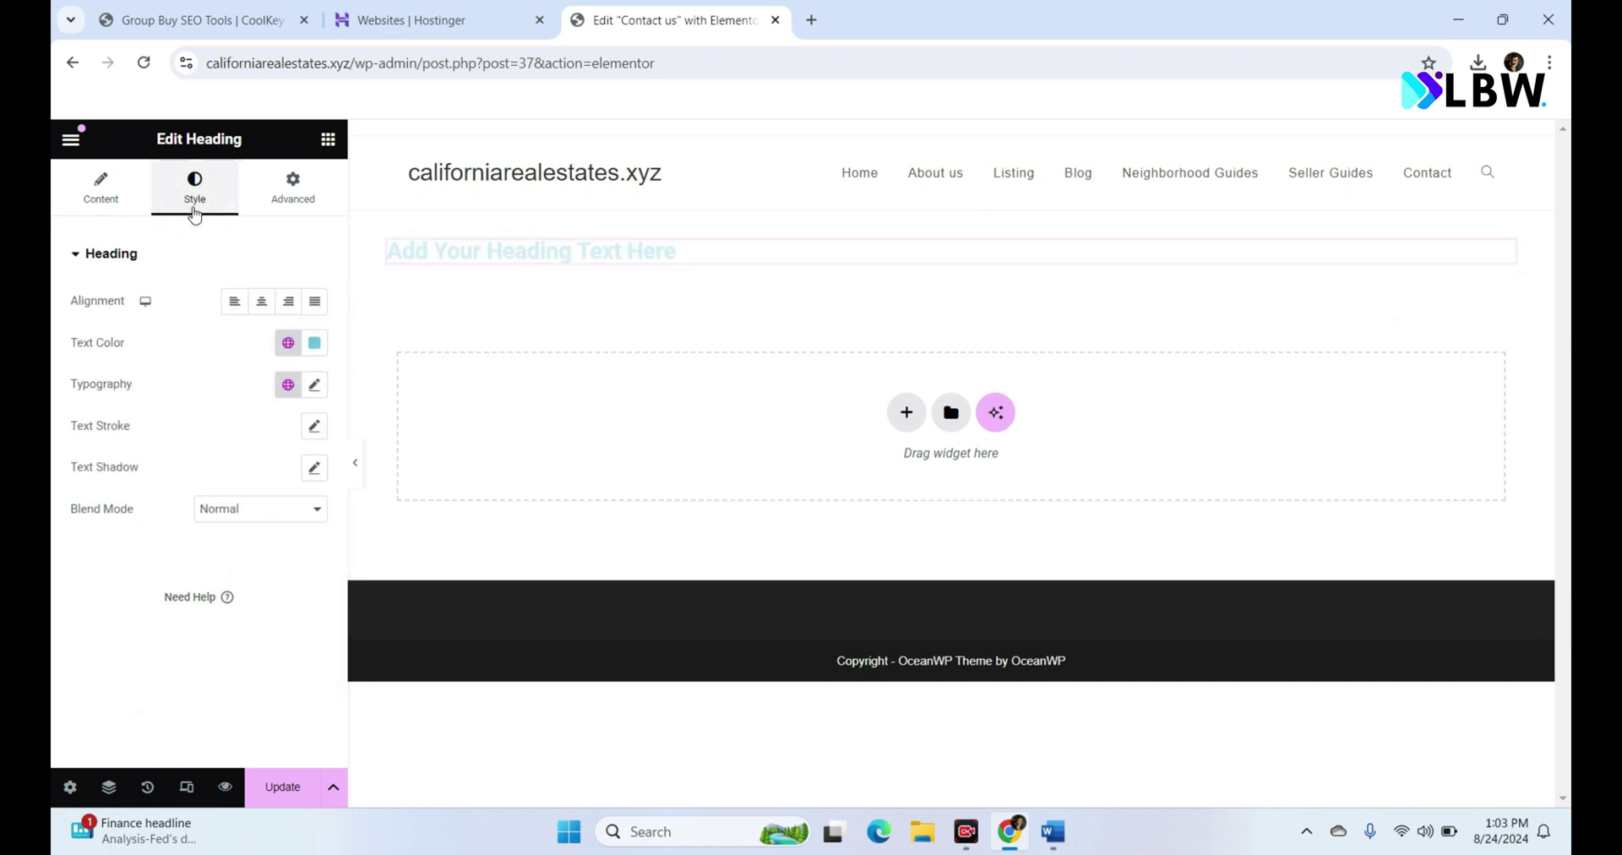
left_click(263, 303)
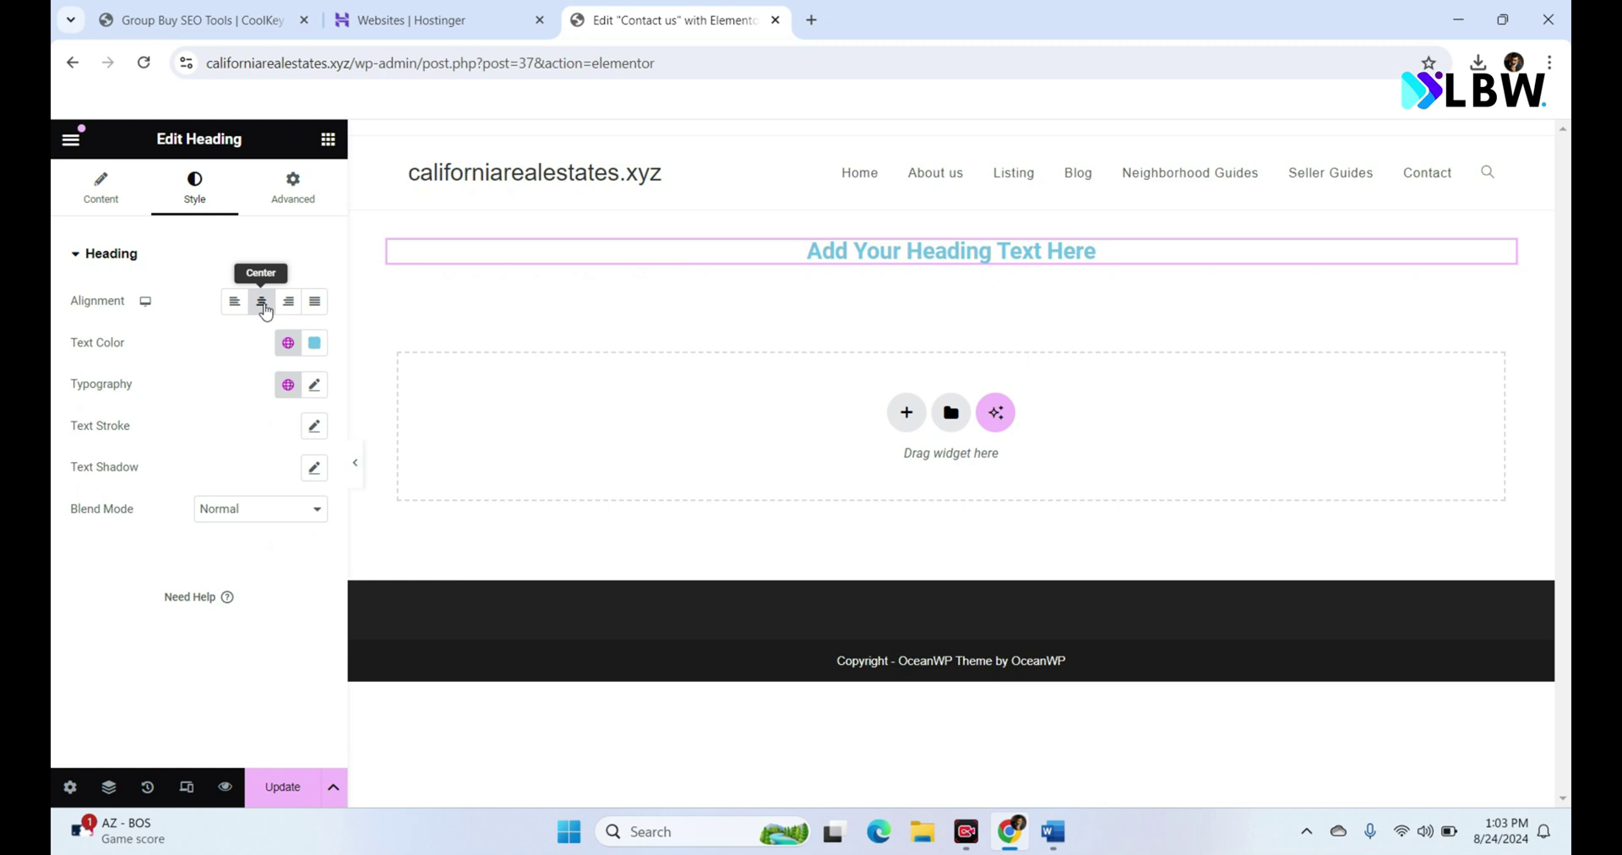
Step: Give the heading's container a 261 px minimum height with content justified to the centre
left_click(950, 203)
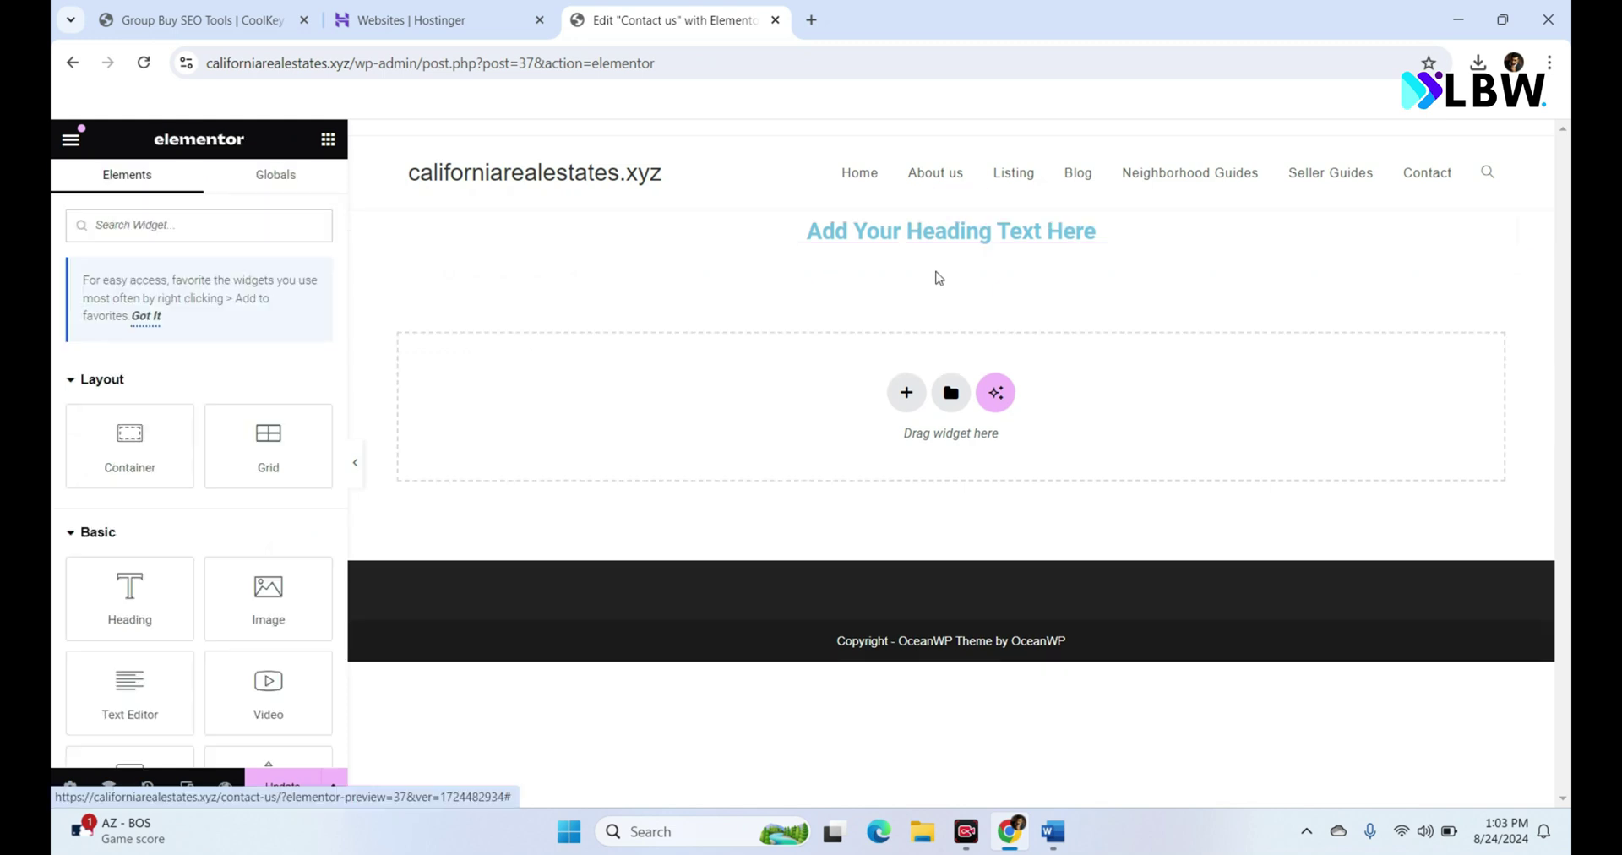
mouse_move(955, 214)
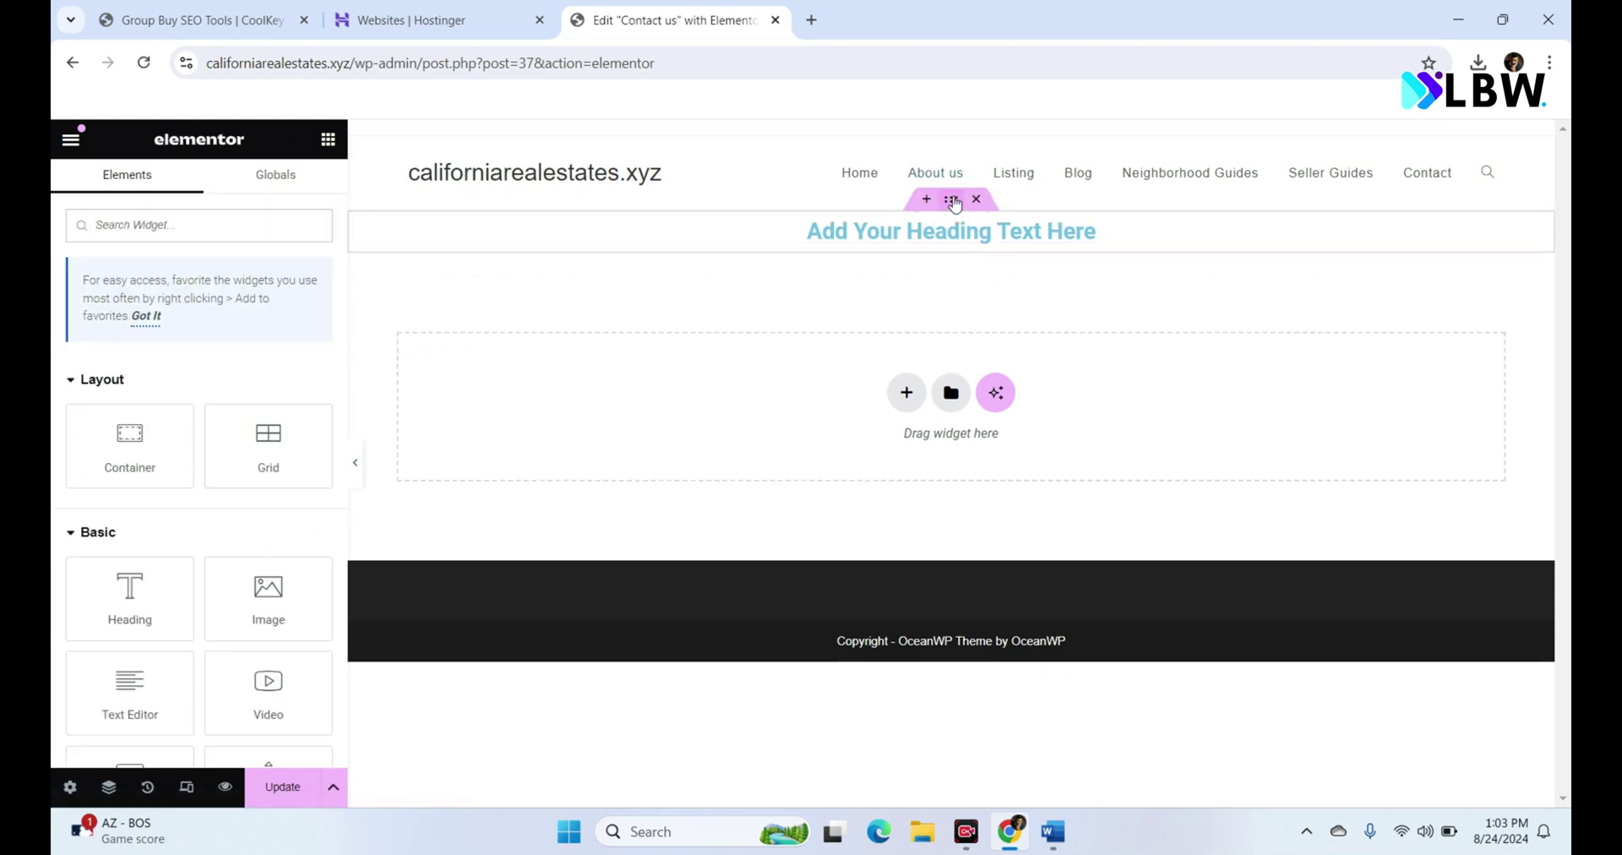
left_click(952, 200)
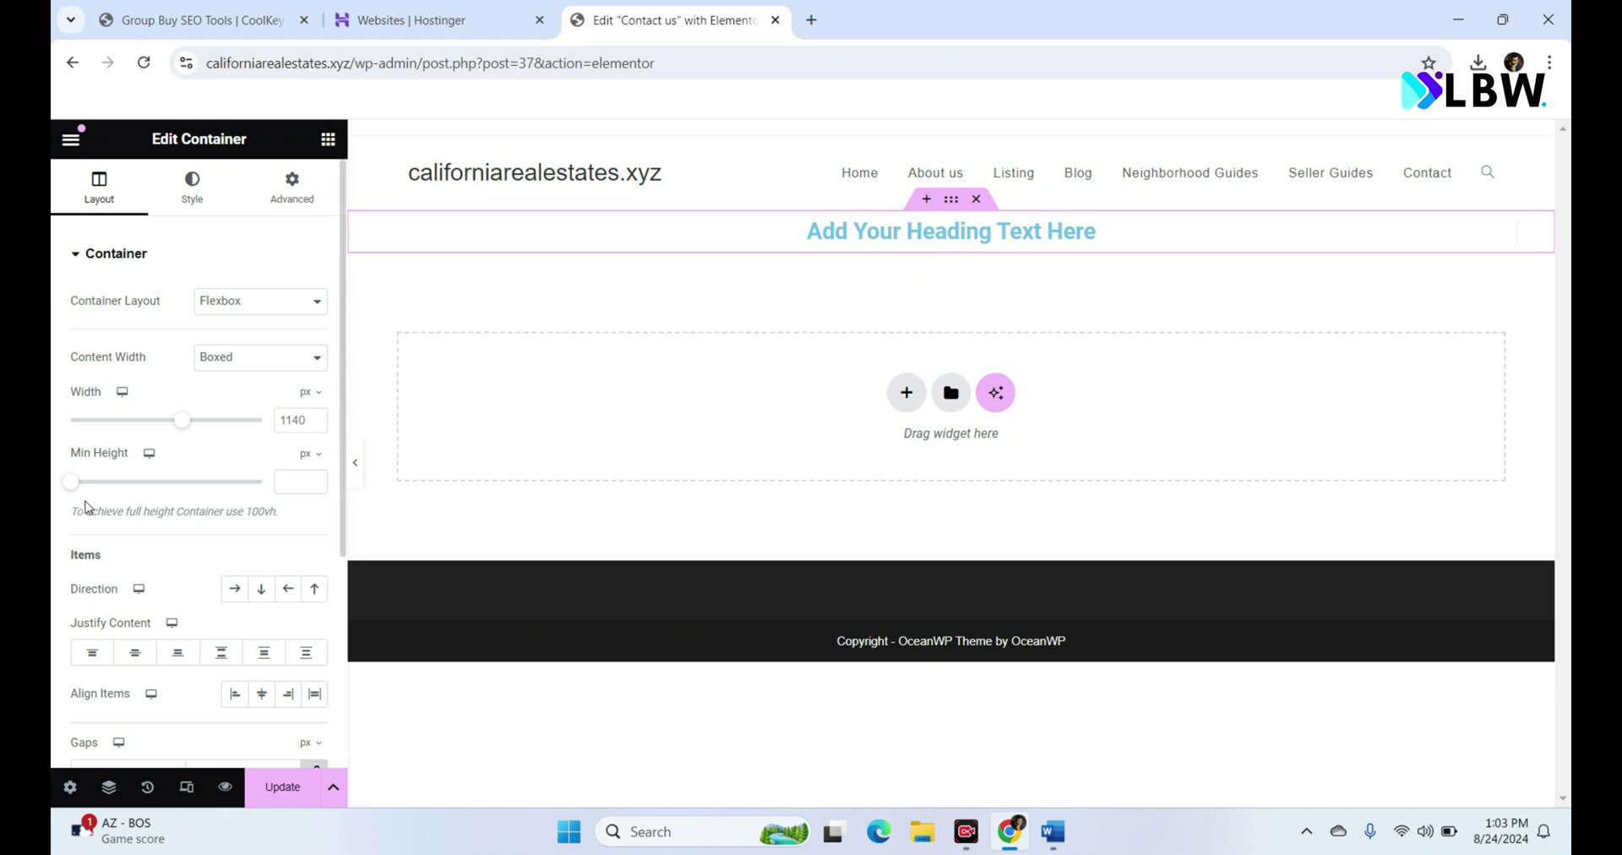
left_click_drag(72, 488, 107, 488)
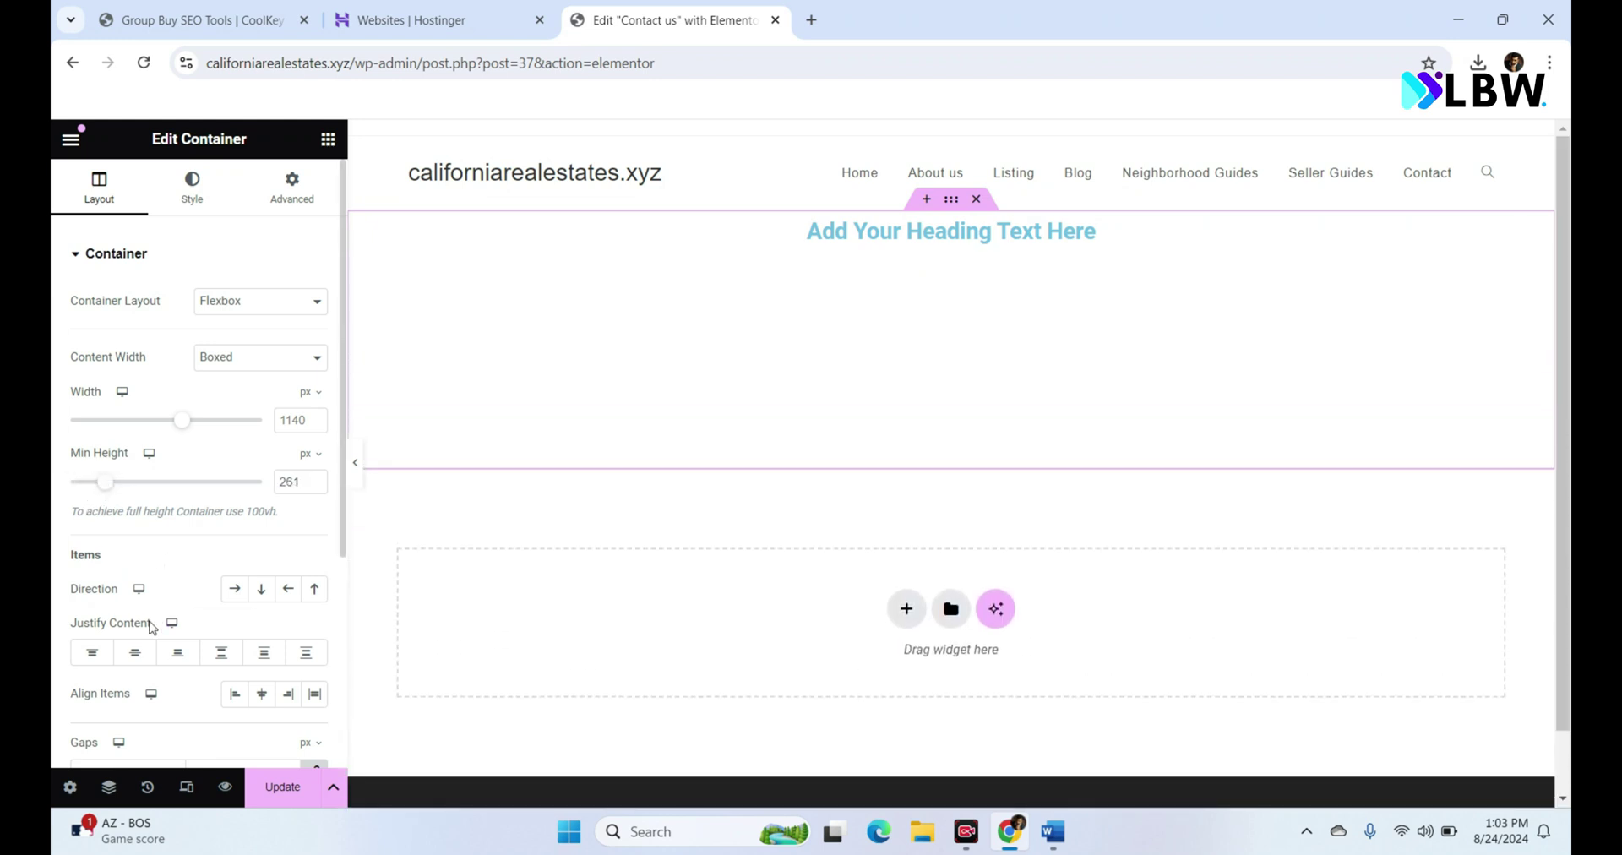
left_click(136, 652)
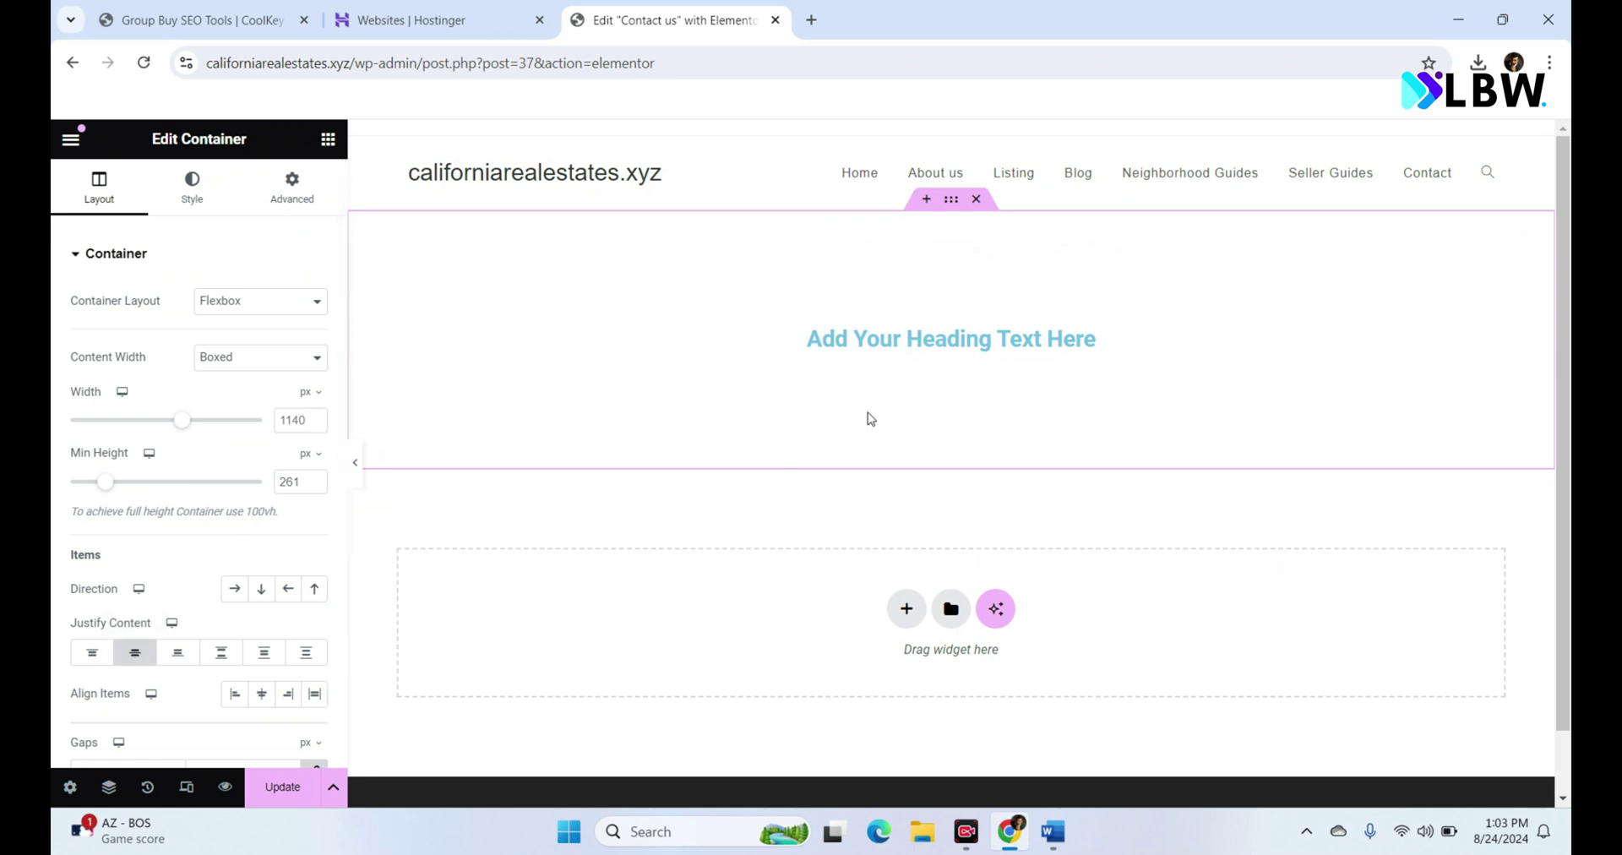
left_click(927, 347)
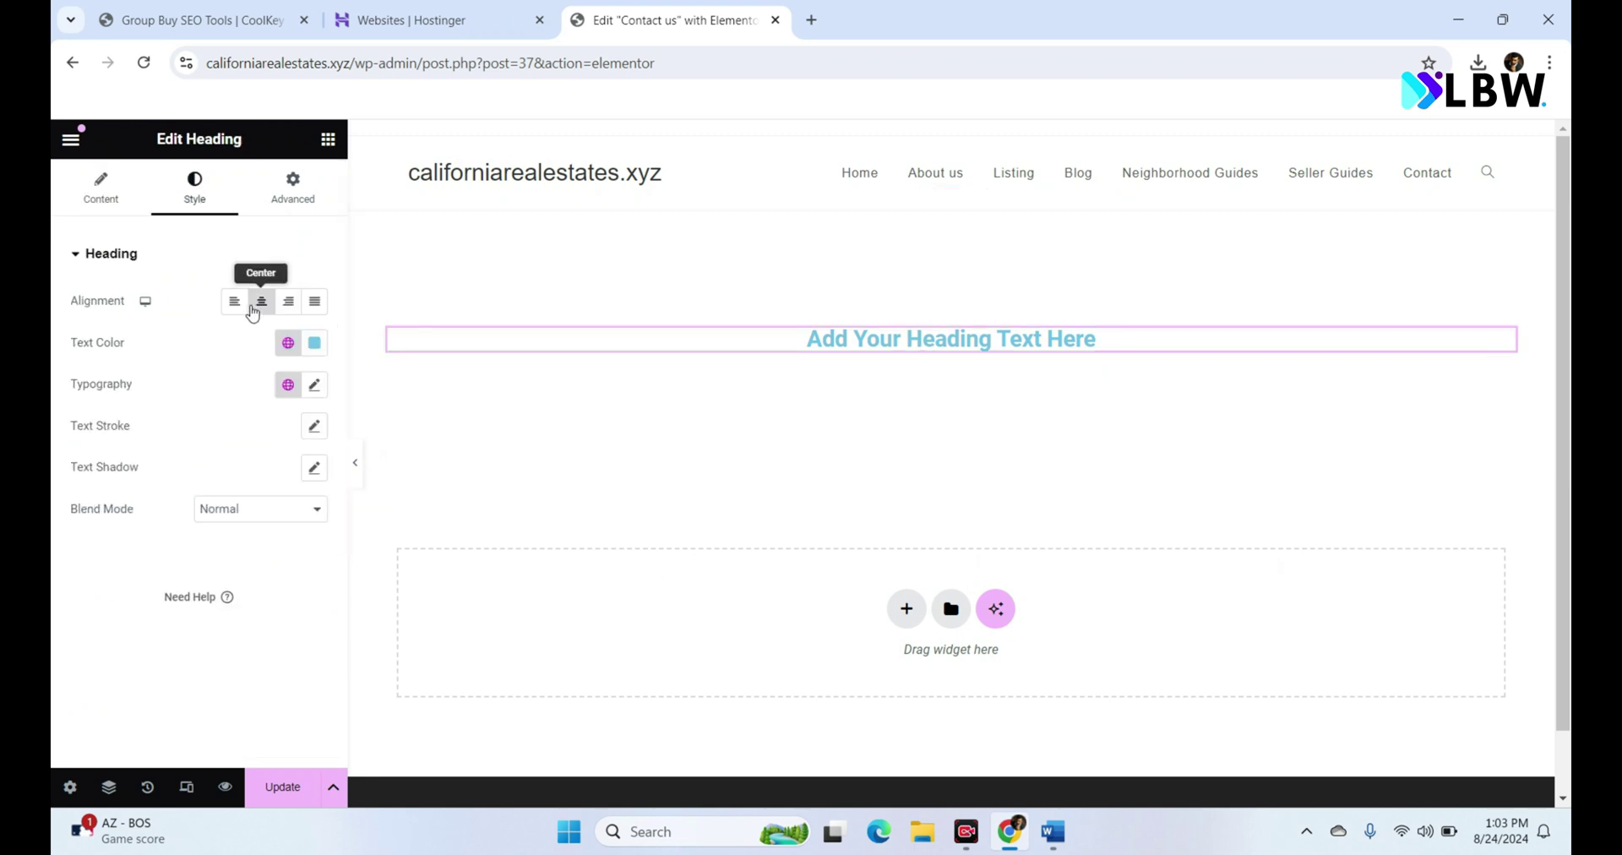
Step: Change the heading text to 'Contact us' in the Secondary global colour
left_click(106, 213)
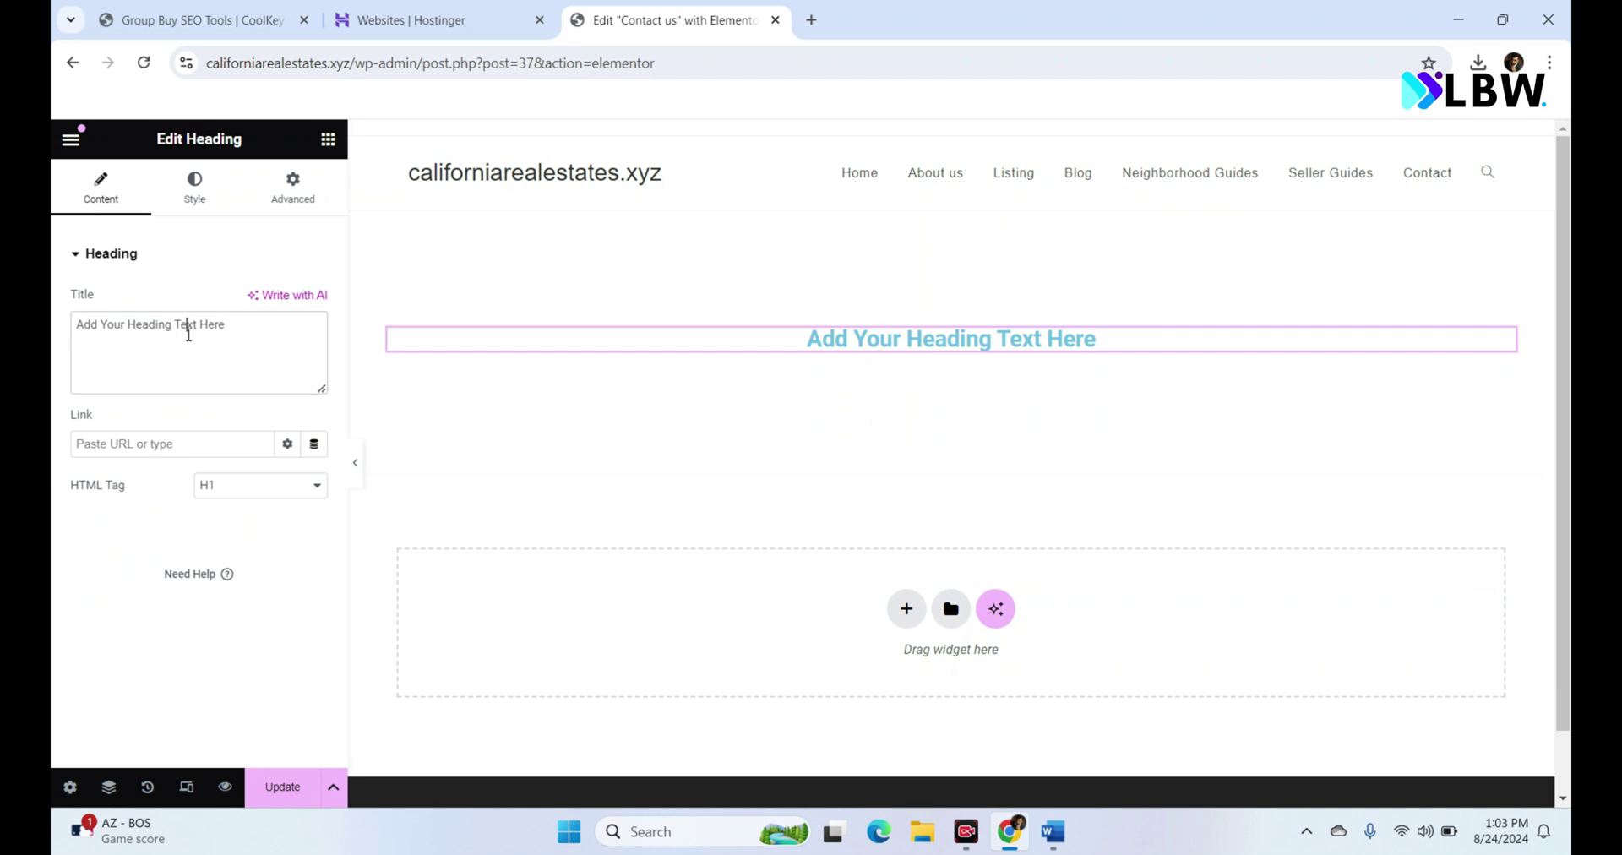
triple_click(188, 335)
type("Co")
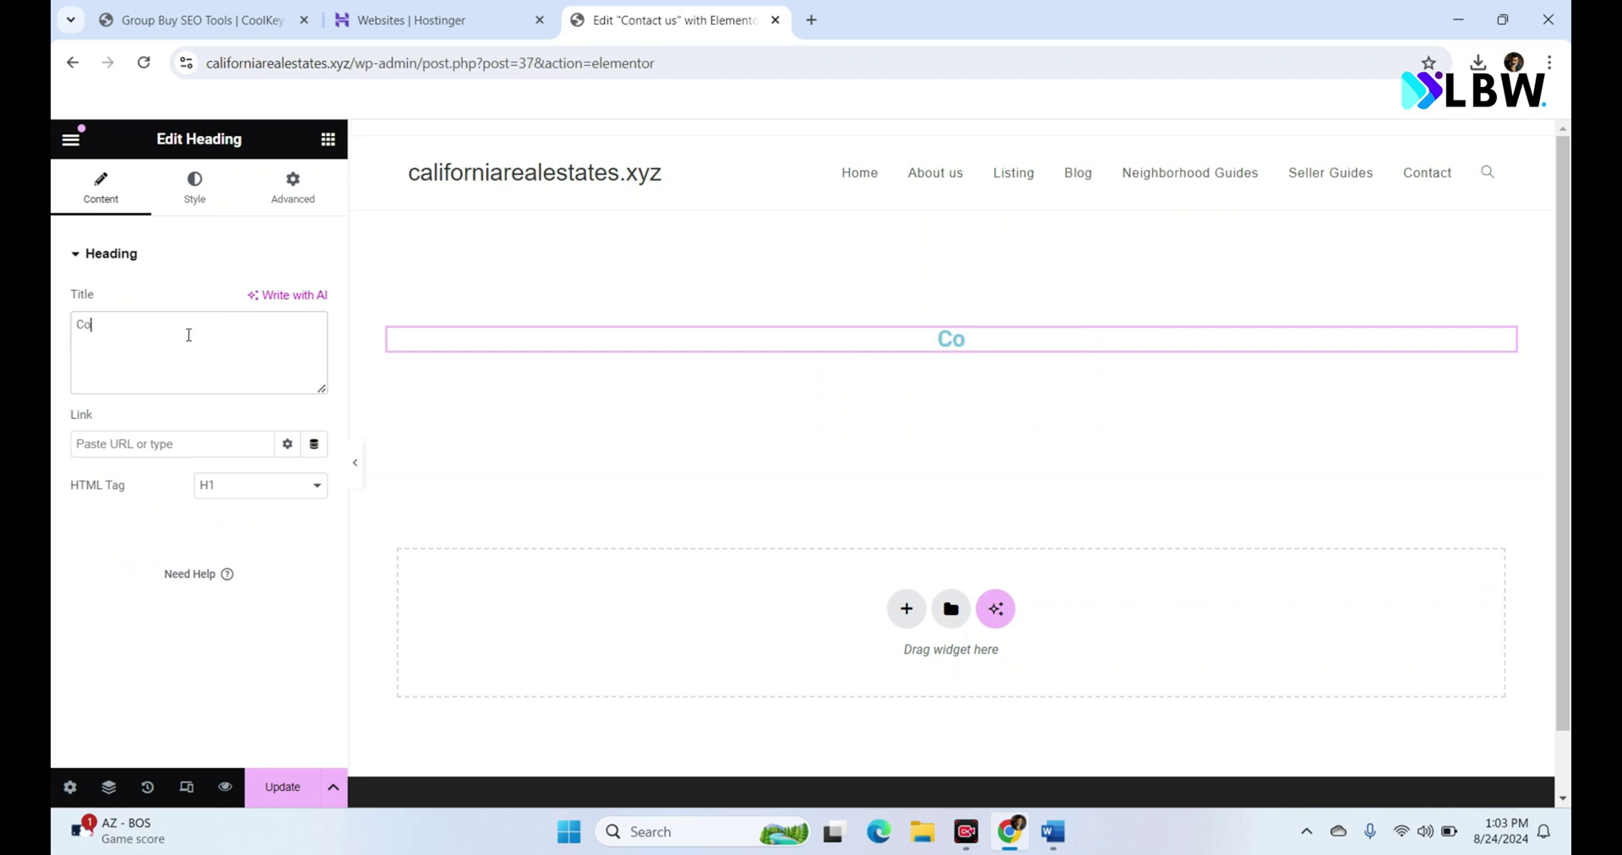
type("ntact us")
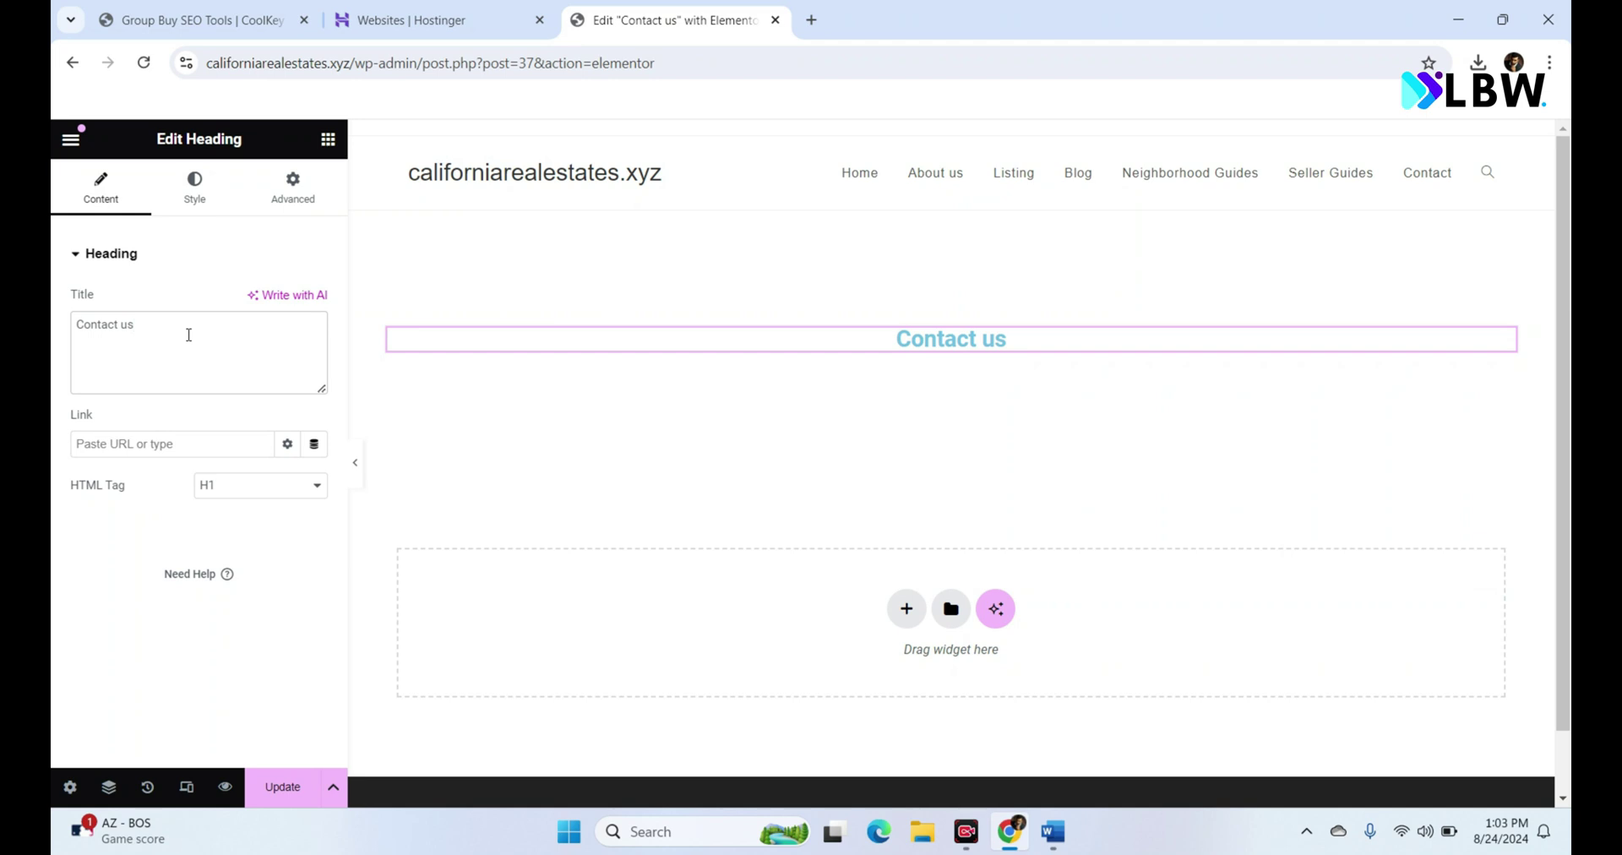
left_click(197, 201)
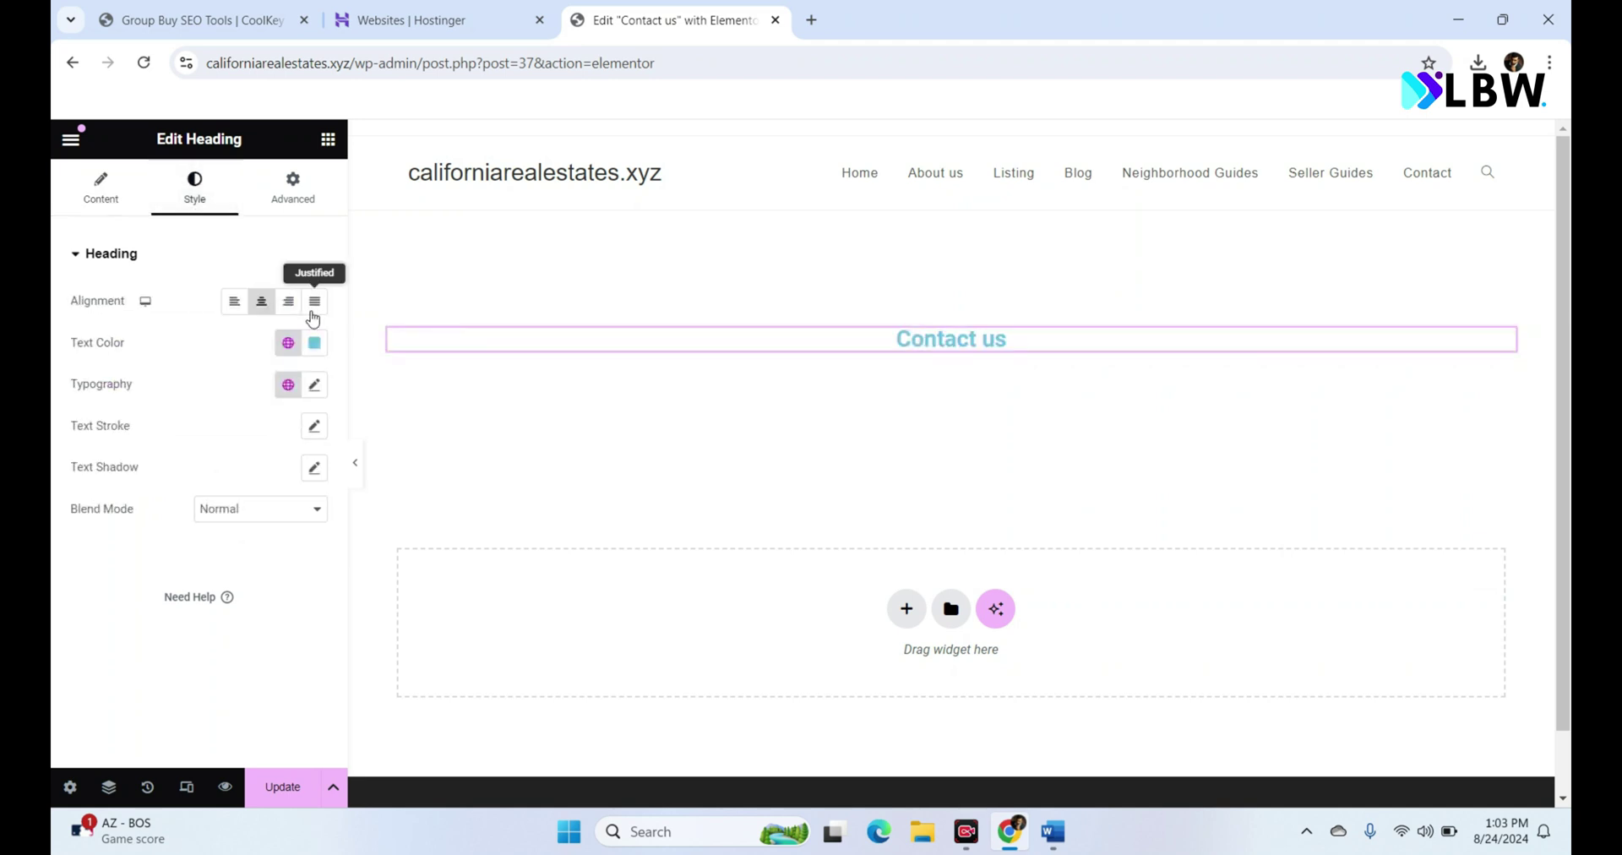
left_click(290, 345)
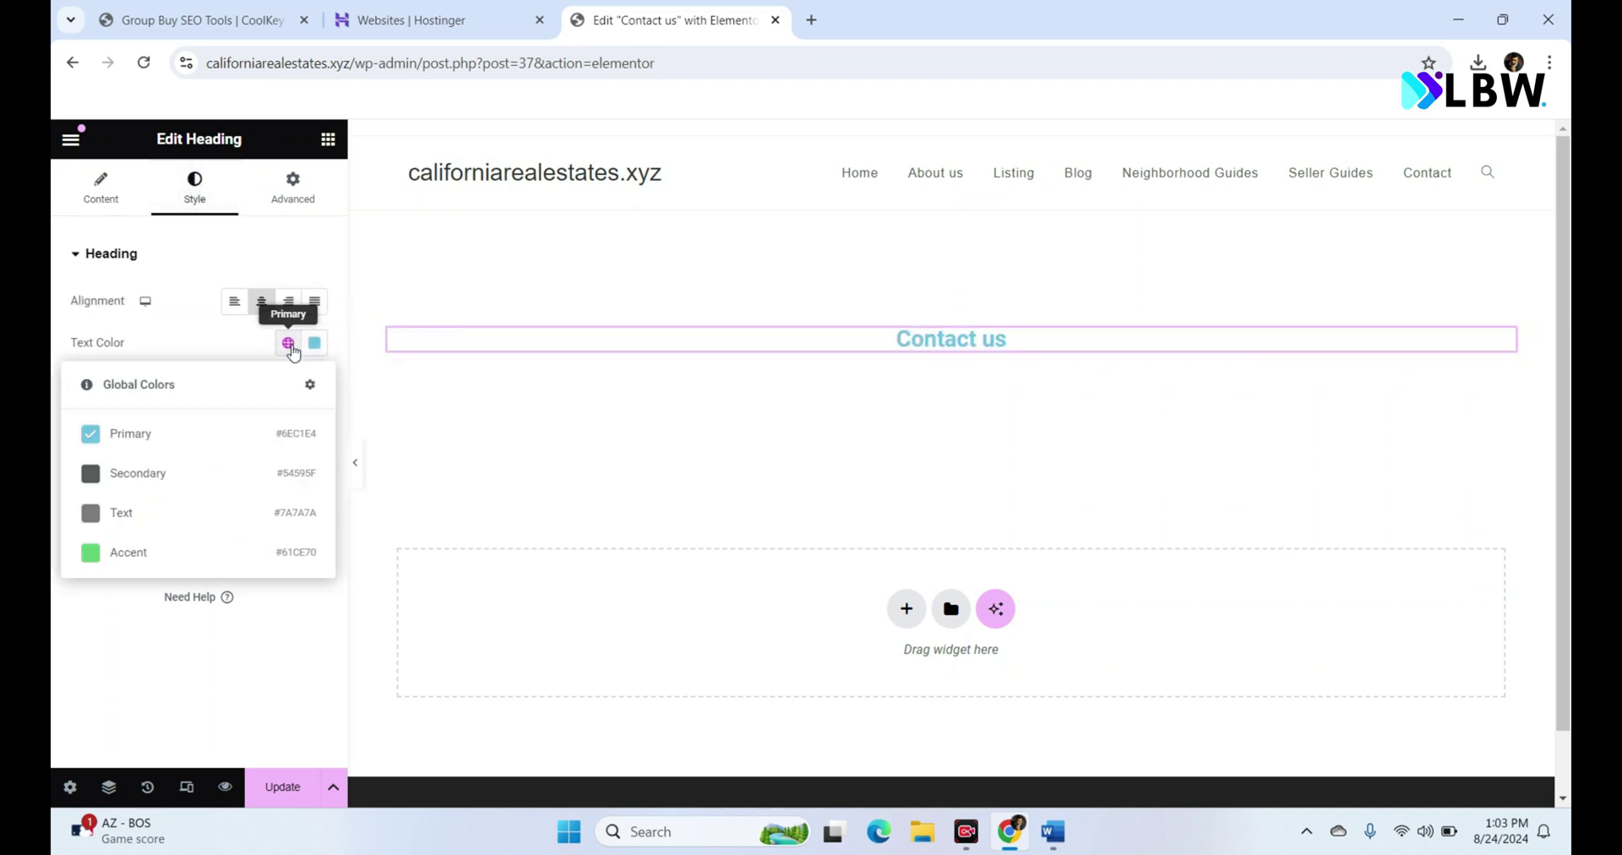
left_click(212, 478)
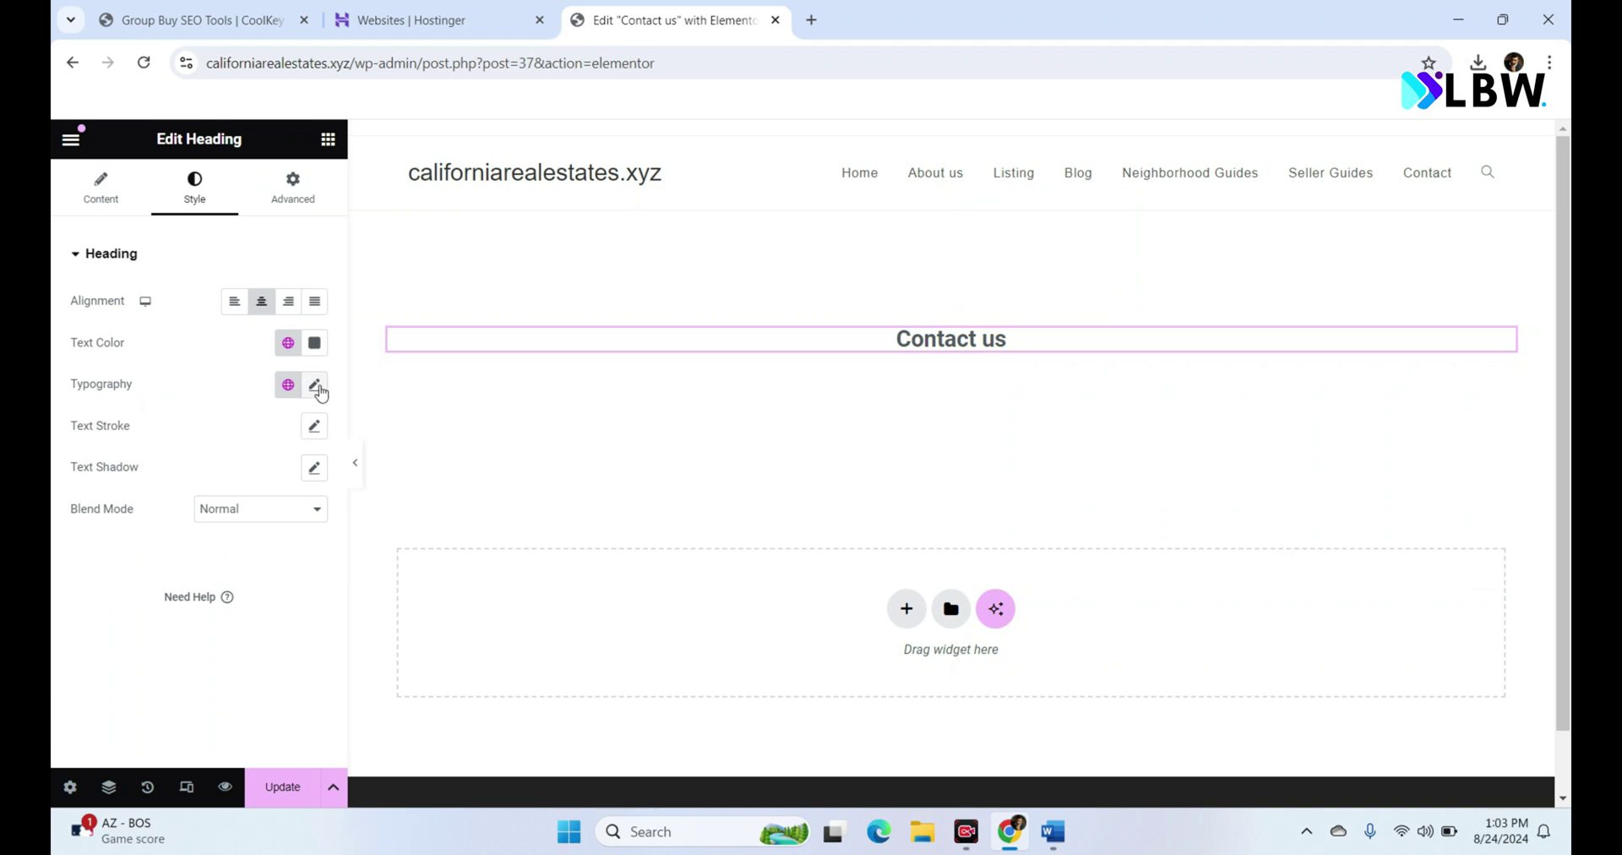
Step: Set the heading typography to Oswald at 51 px
left_click(314, 384)
left_click(280, 482)
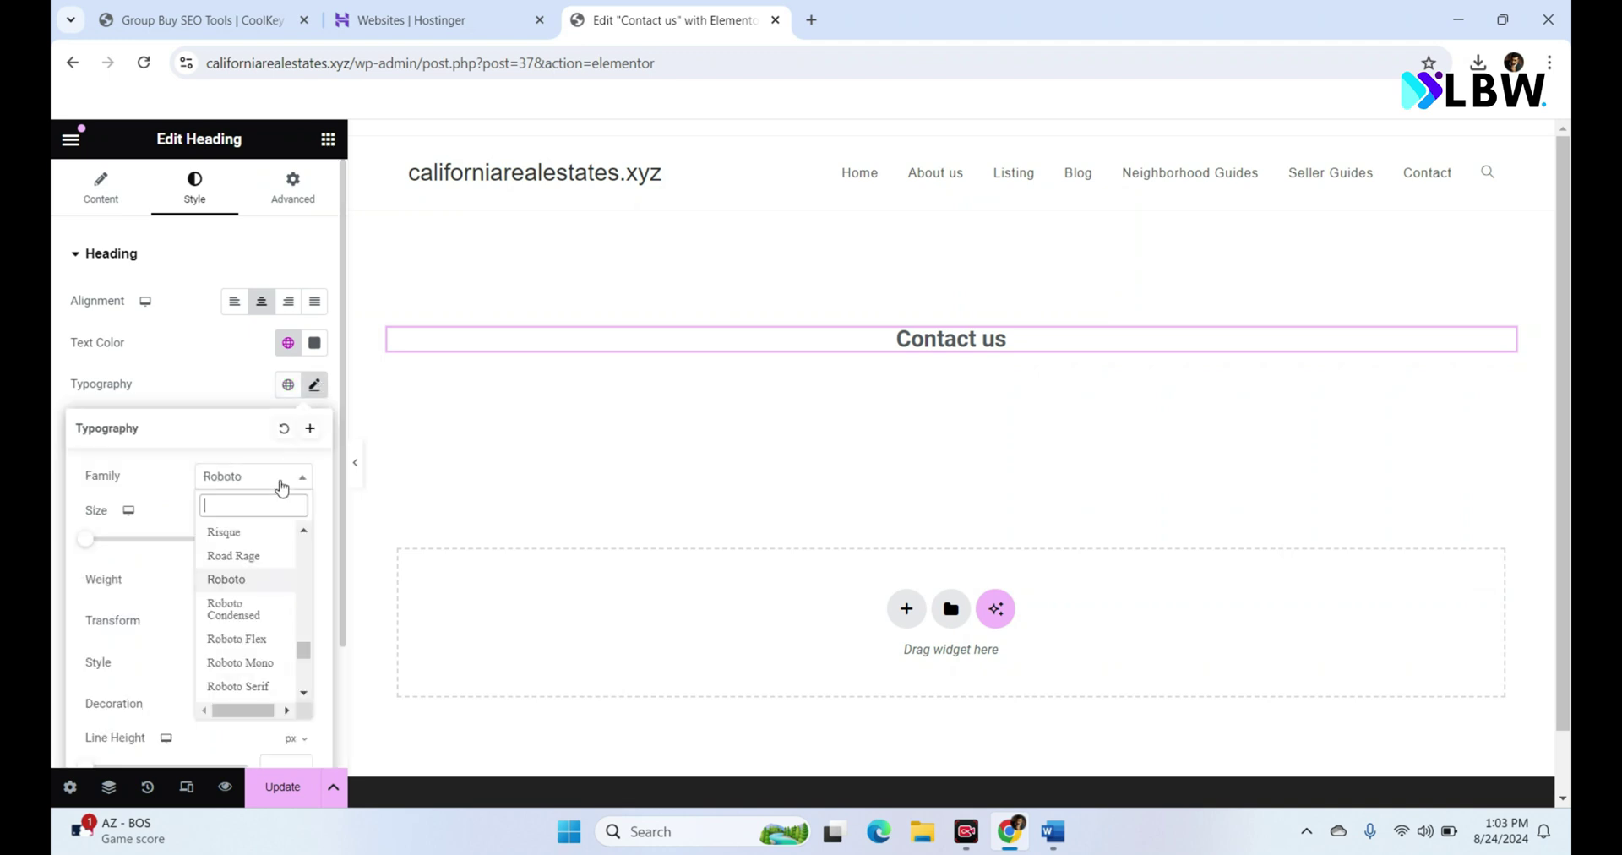
type("osw")
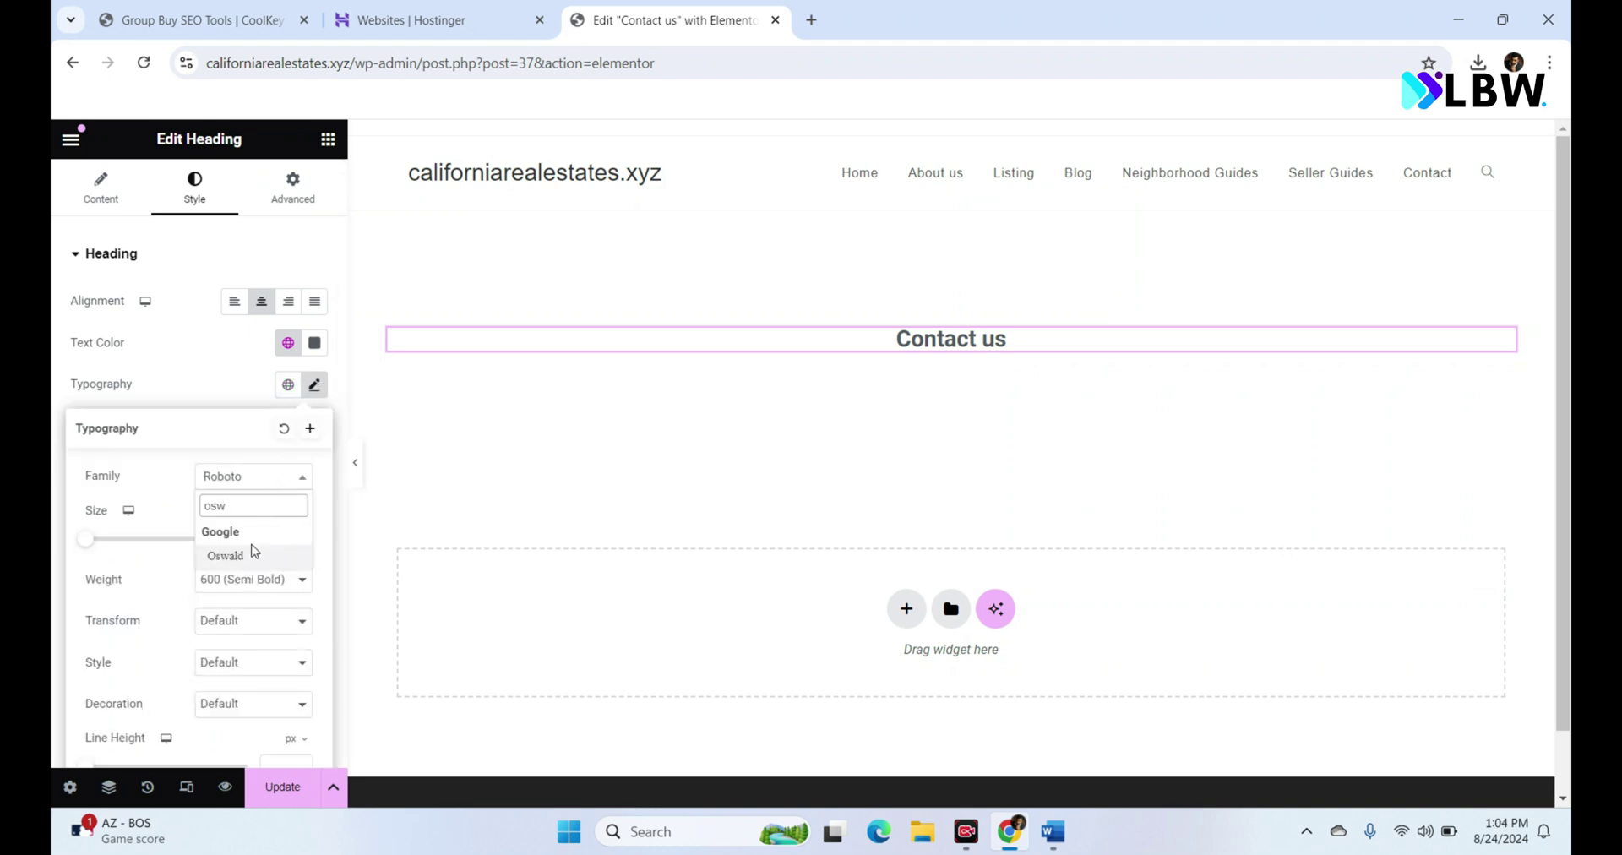
left_click(249, 554)
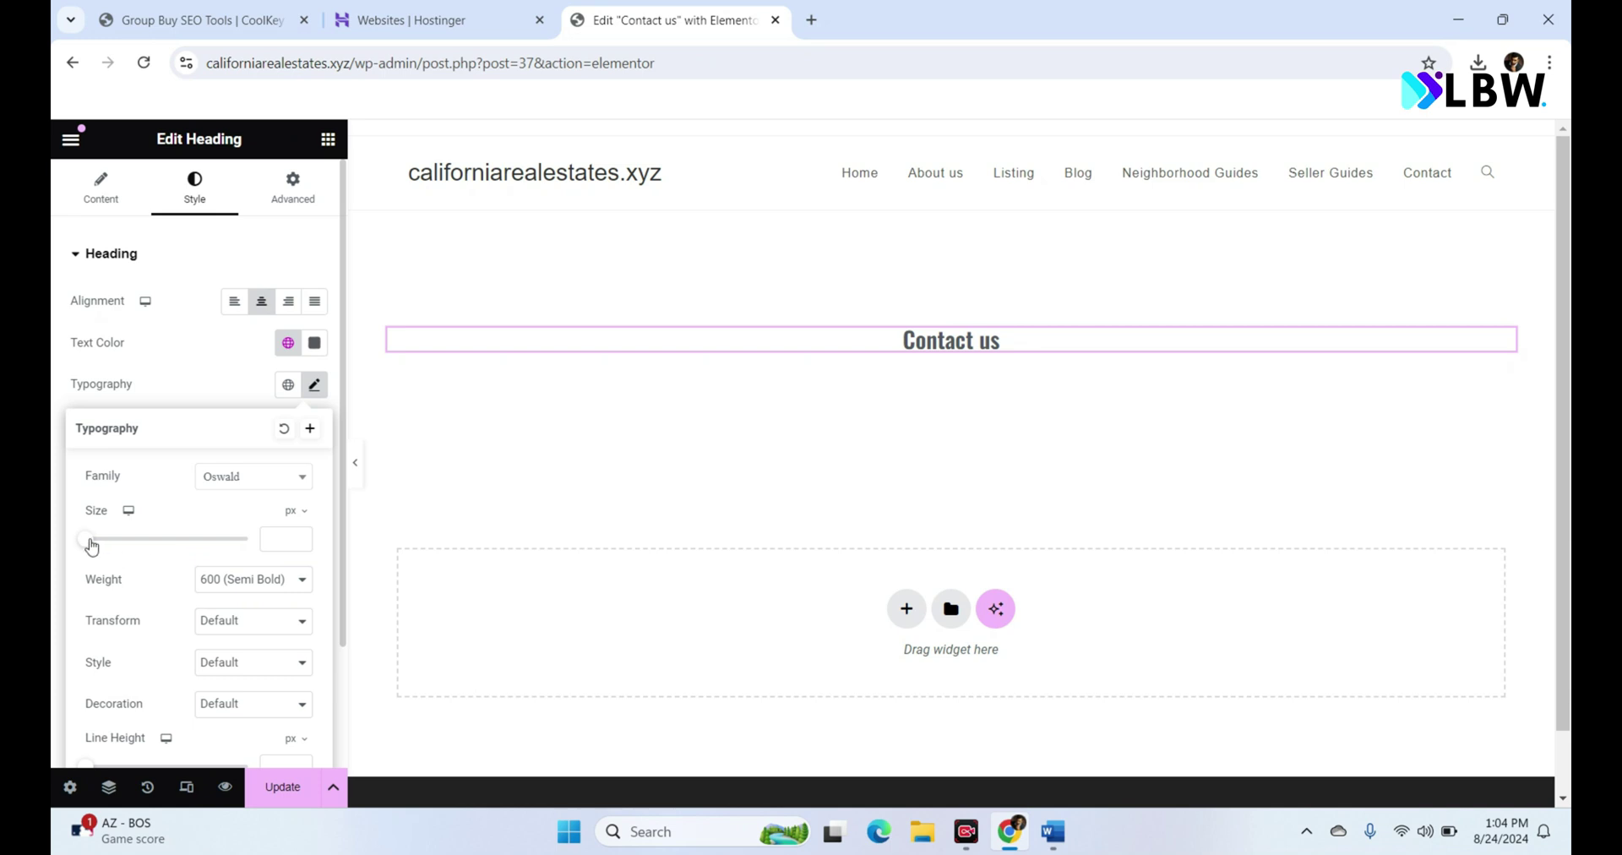
left_click_drag(91, 545, 132, 550)
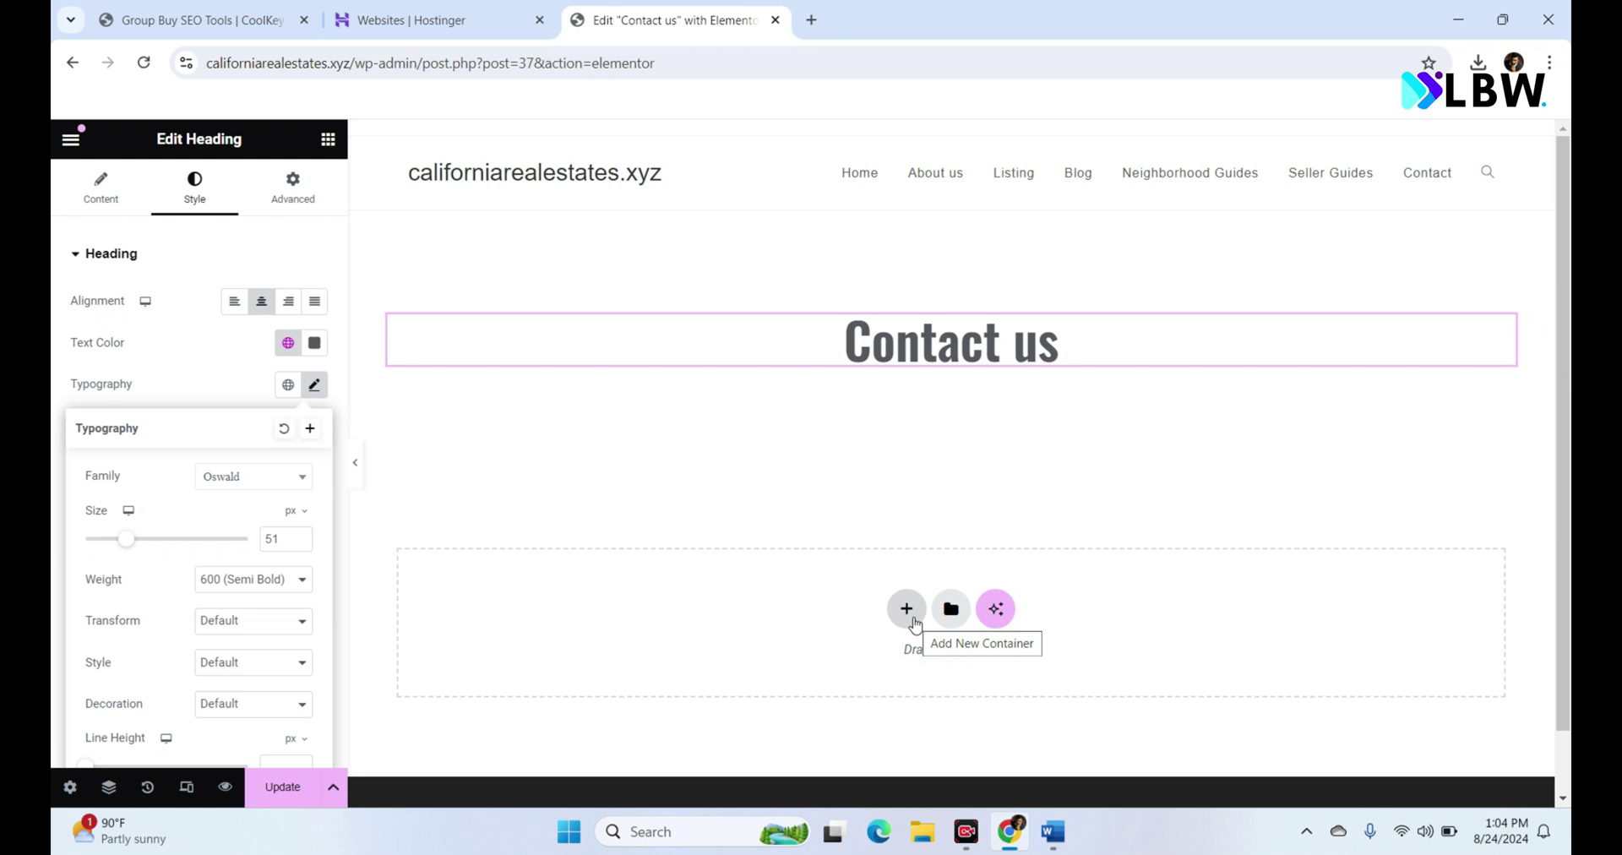
left_click(907, 610)
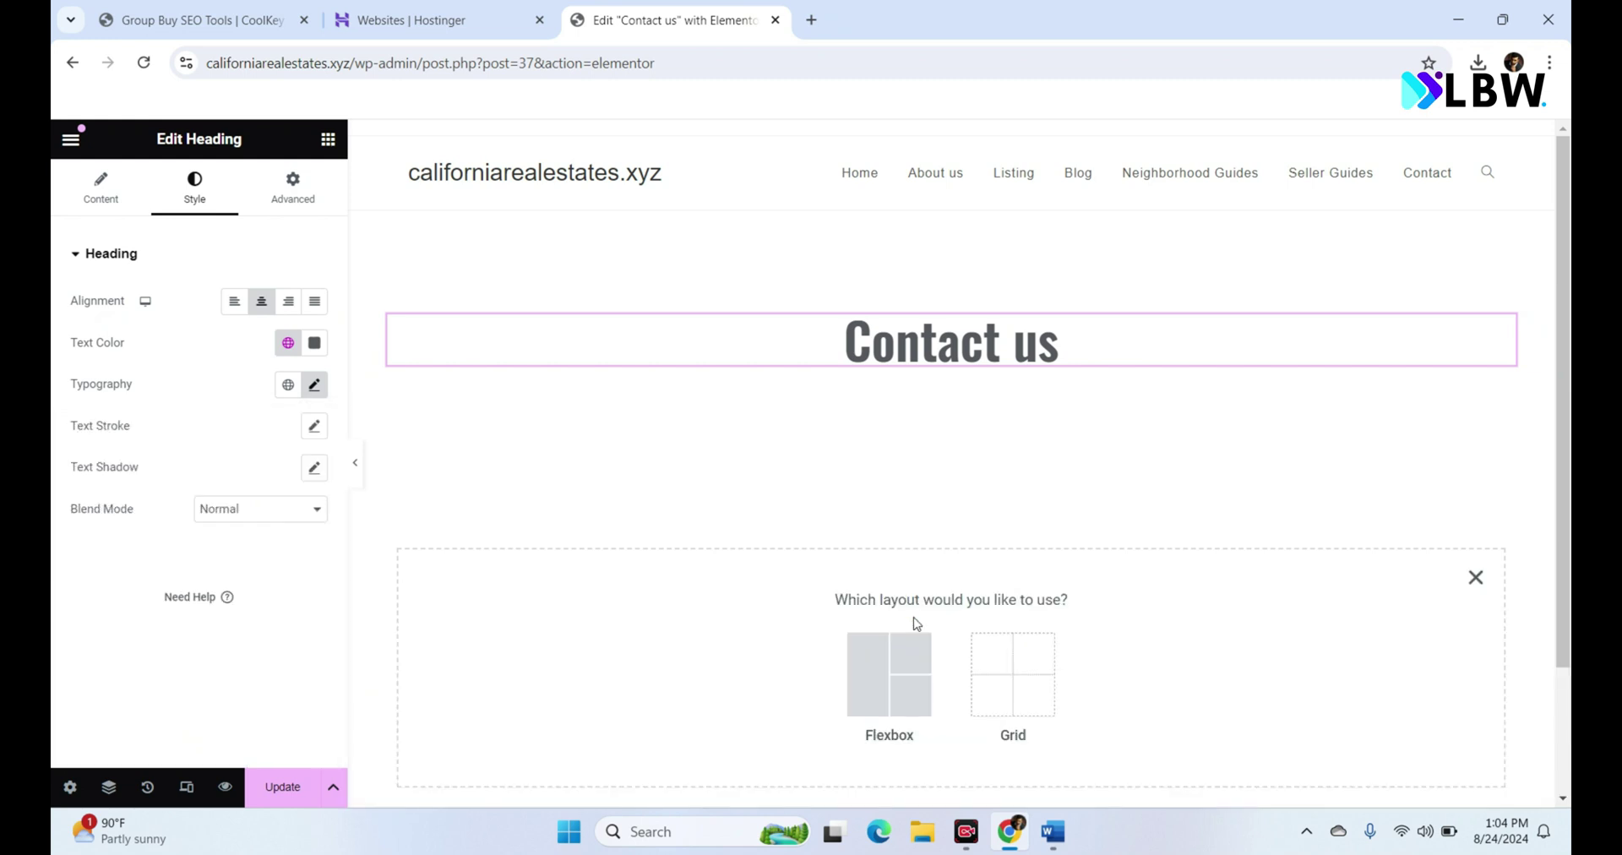
Step: Add a single-column Flexbox container below the heading and place a Form widget in it
left_click(897, 663)
left_click(704, 651)
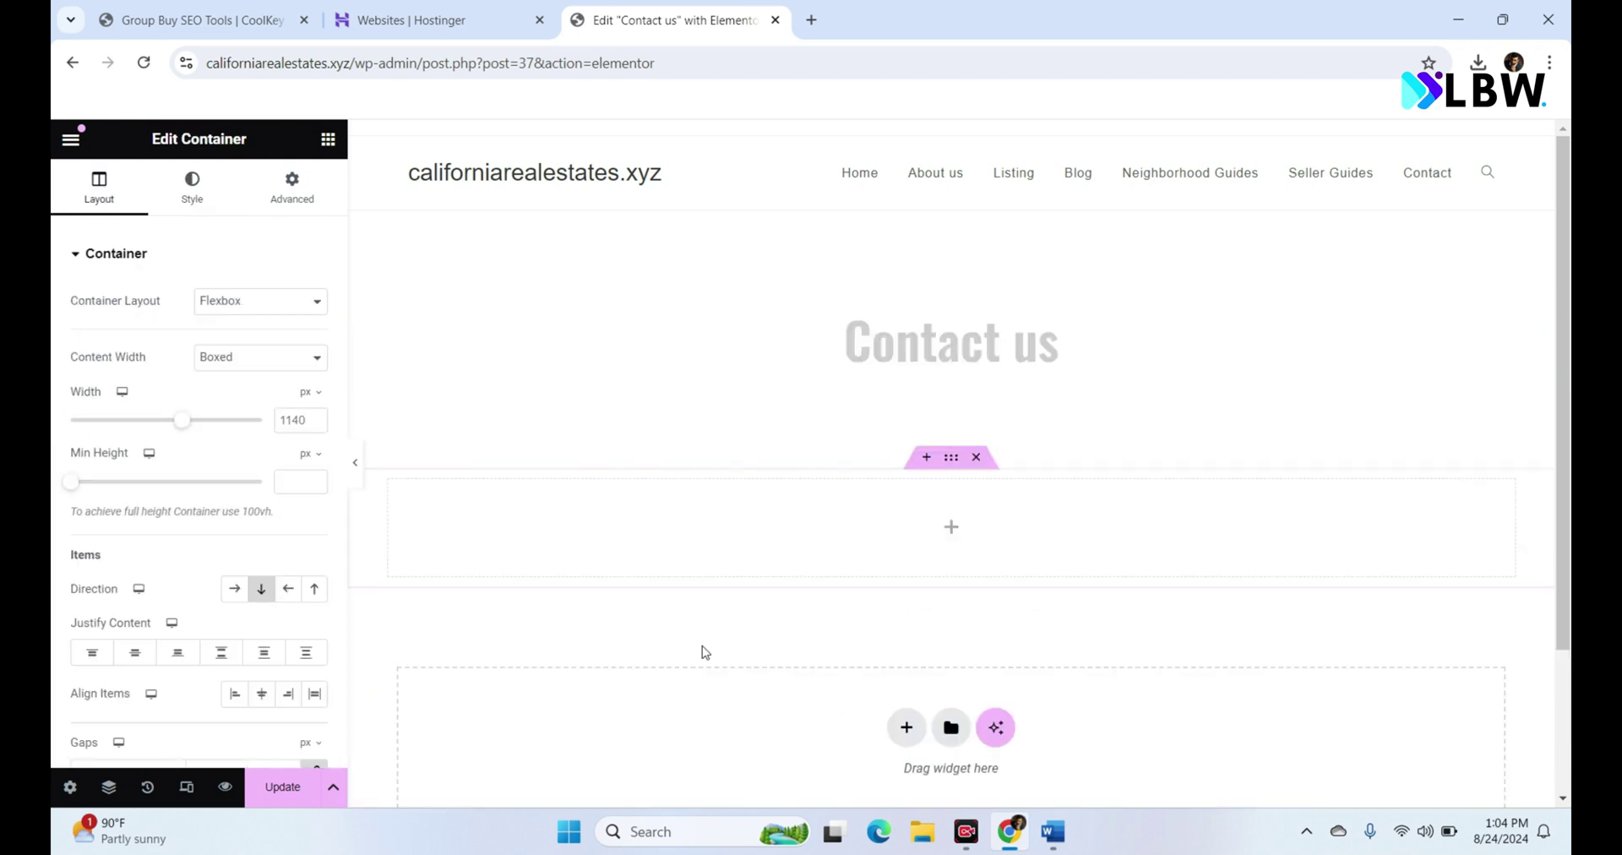
left_click(327, 139)
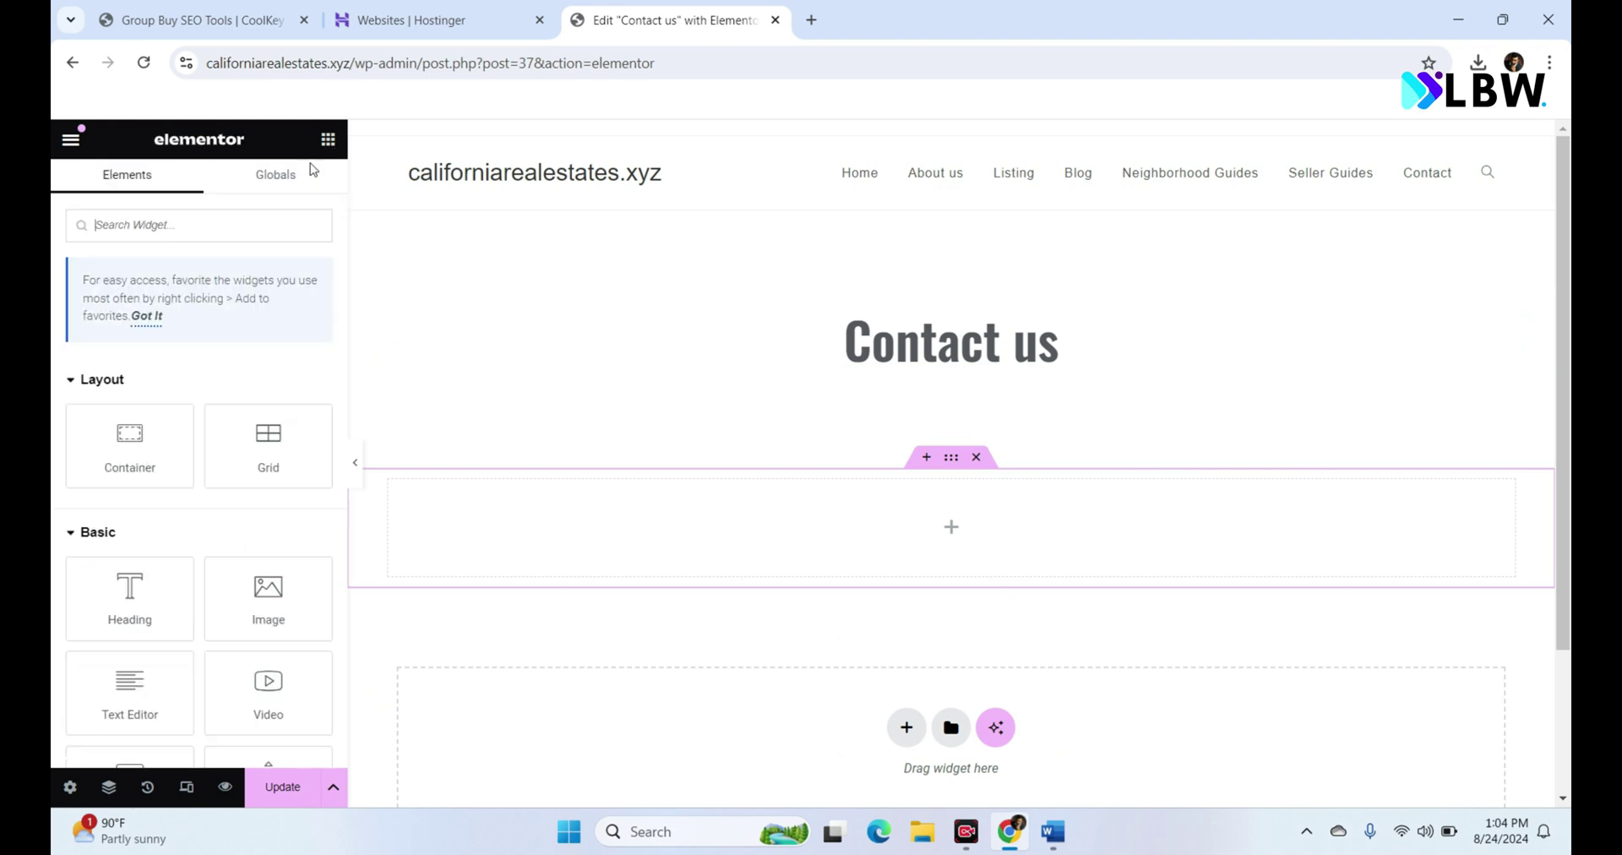
type("form")
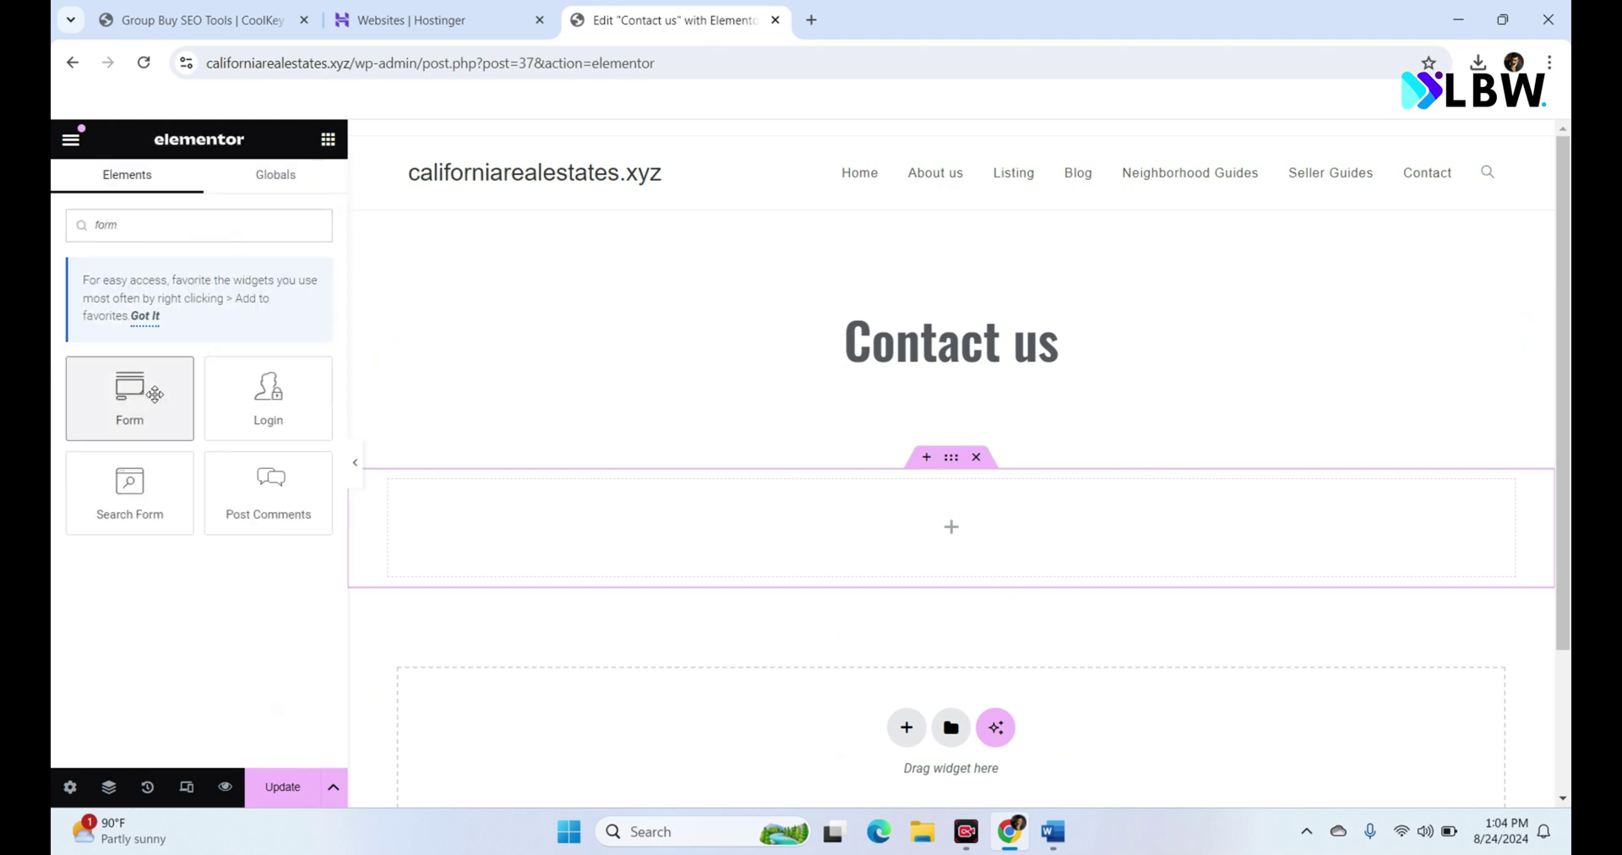
left_click_drag(131, 387, 812, 535)
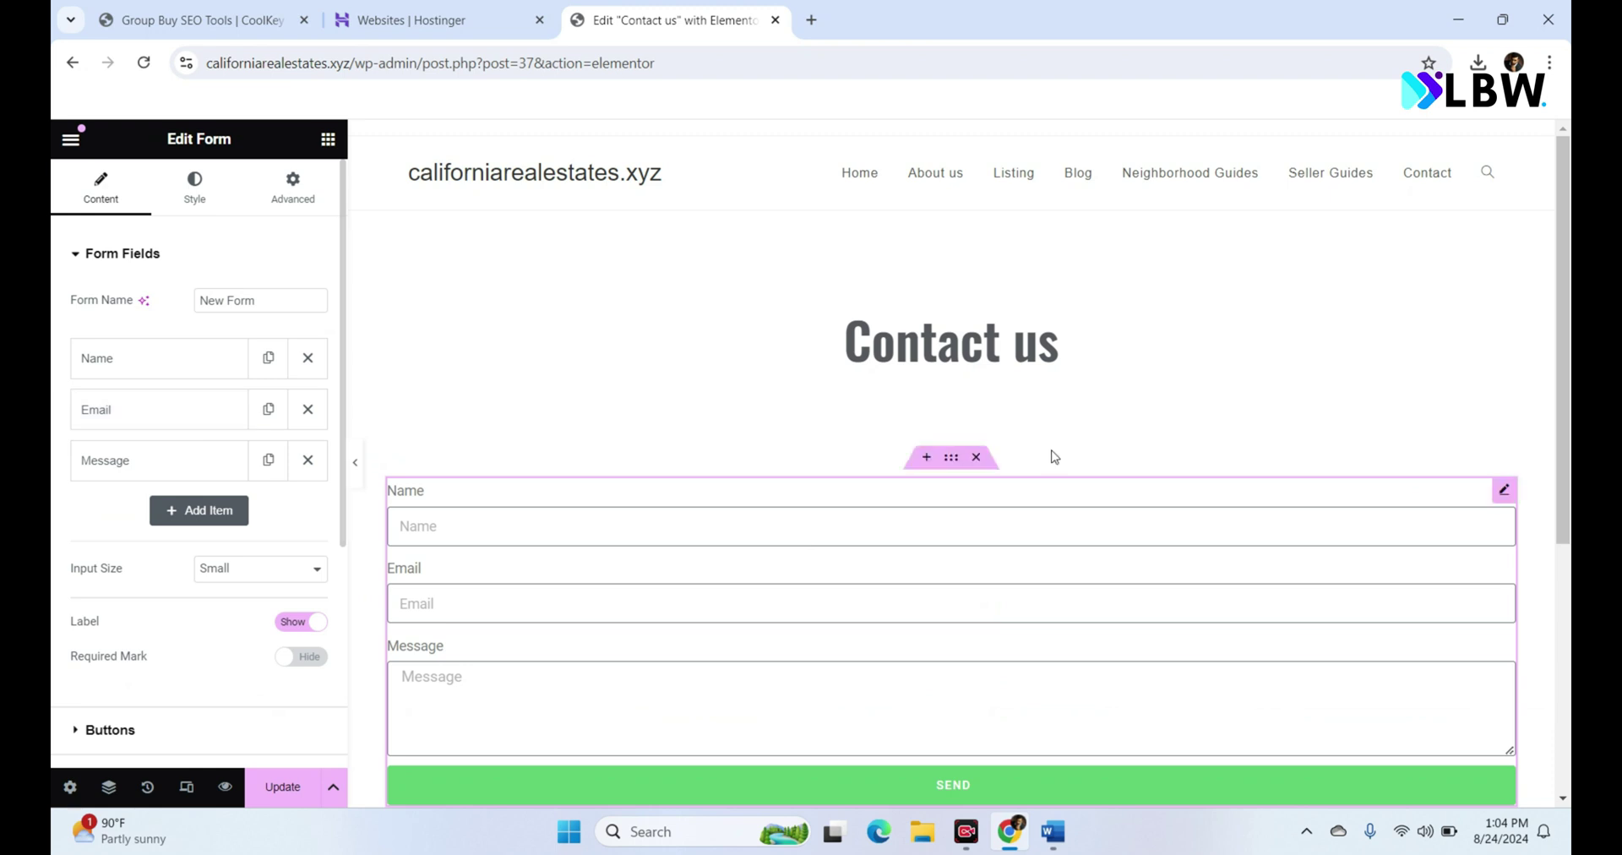
scroll(1569, 414, "down", 3)
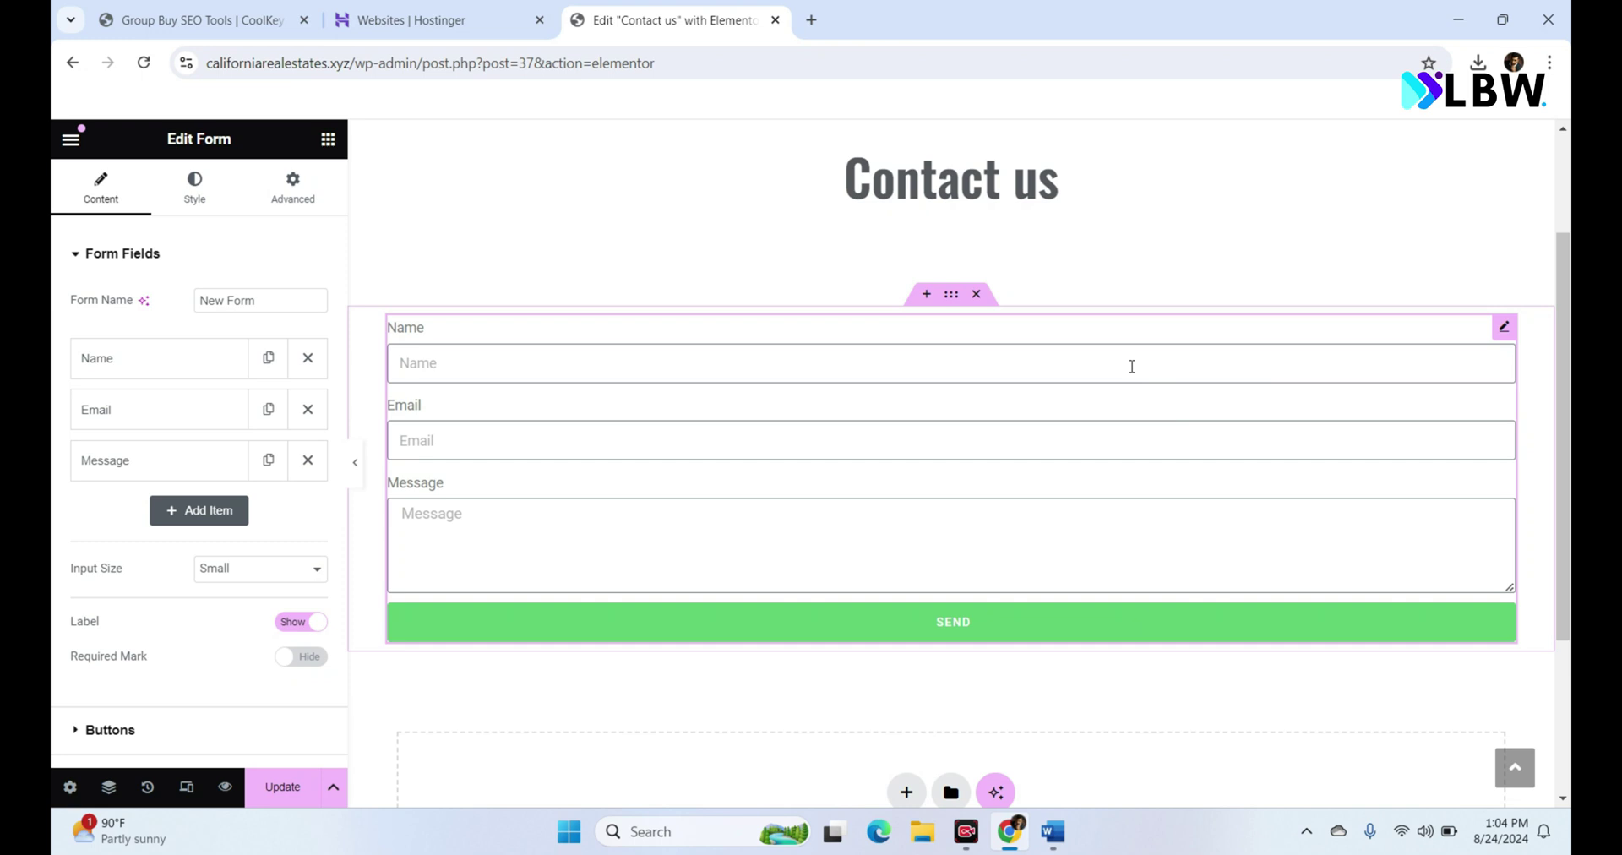
Step: Narrow the form's container to a 668 px layout width
left_click(951, 308)
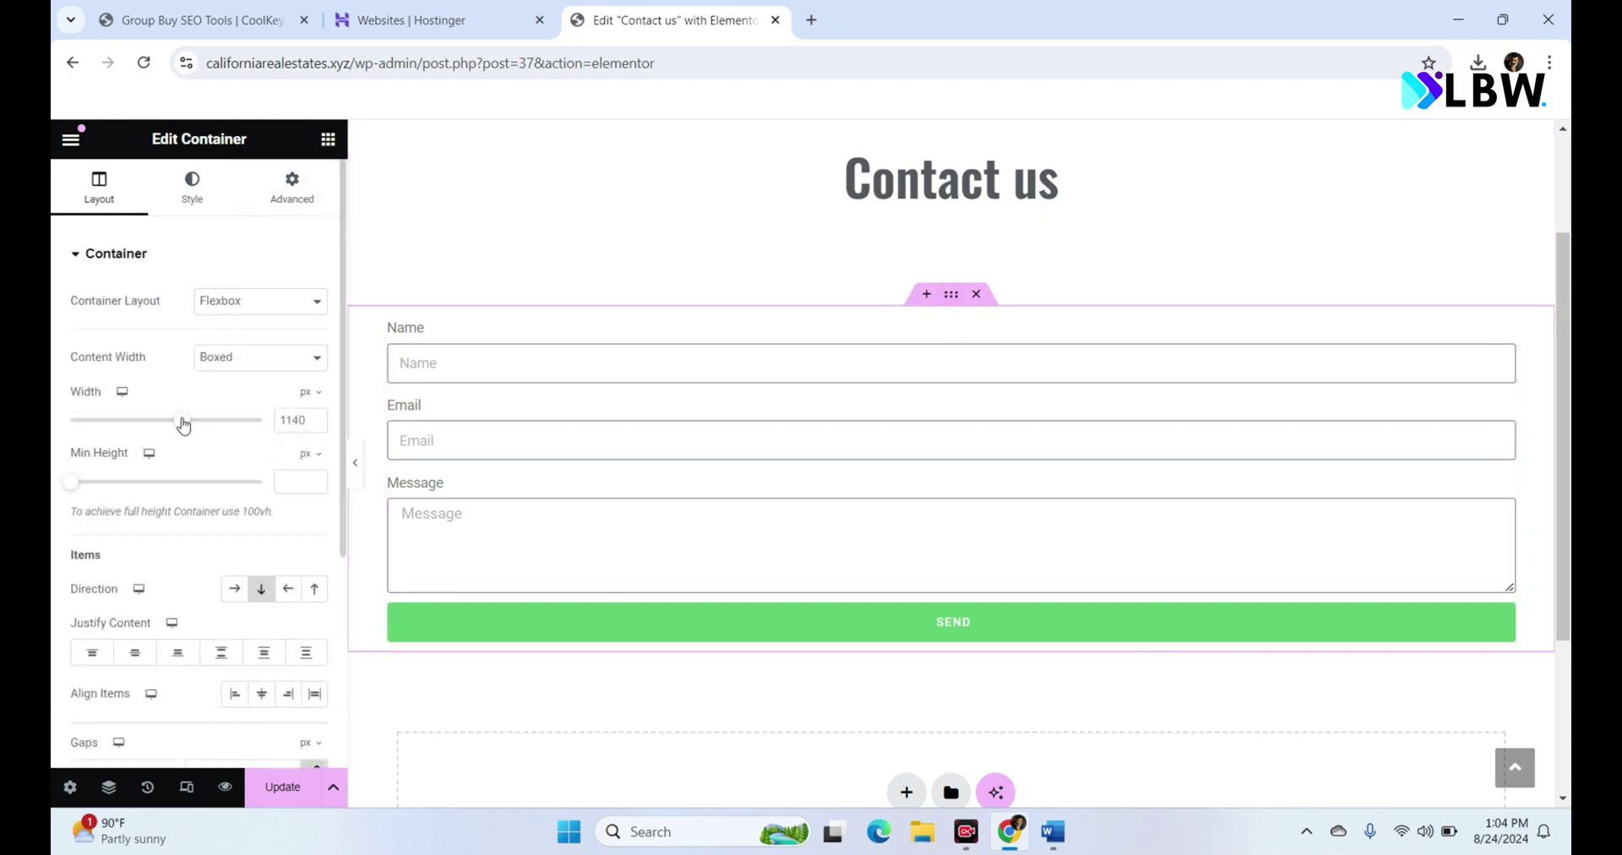
left_click_drag(180, 420, 99, 424)
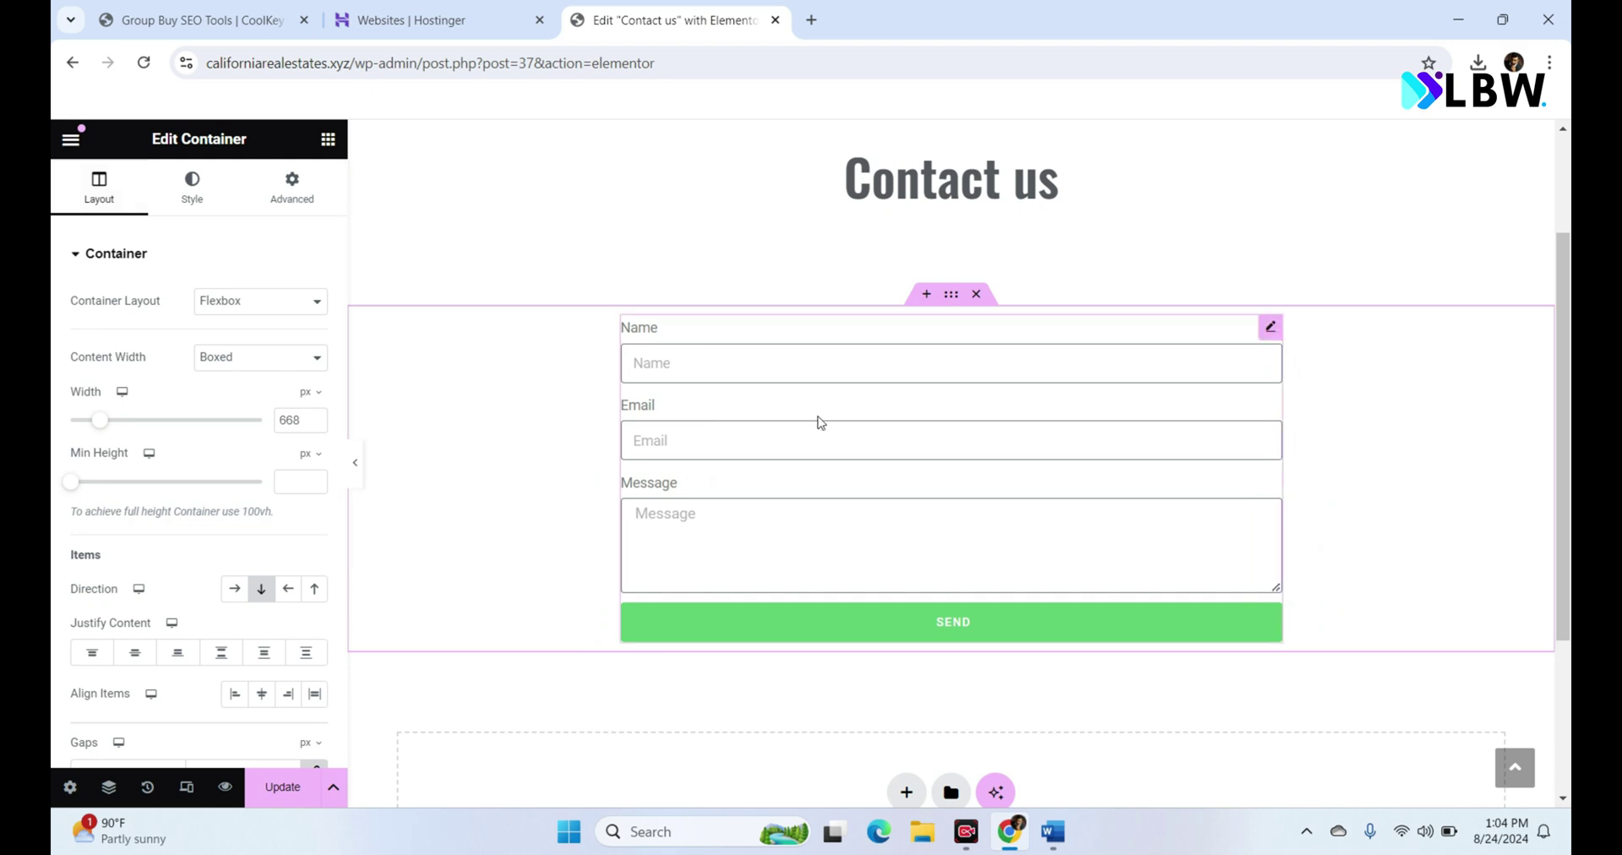
left_click(849, 372)
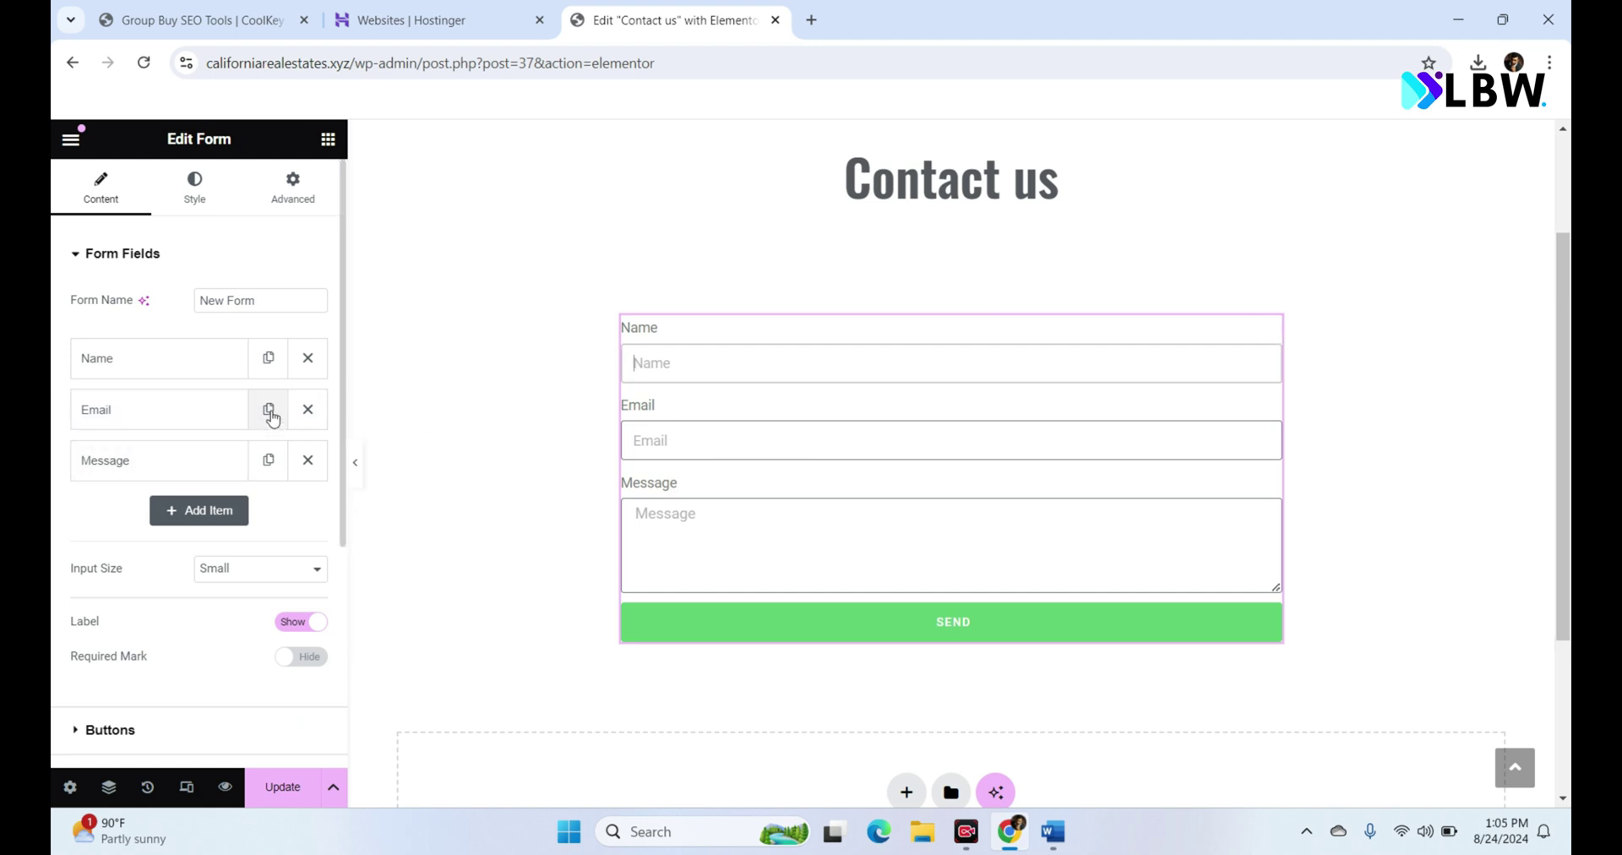
Step: Add a Tel field labelled 'Phone Number' and move it above the Message field
left_click(218, 517)
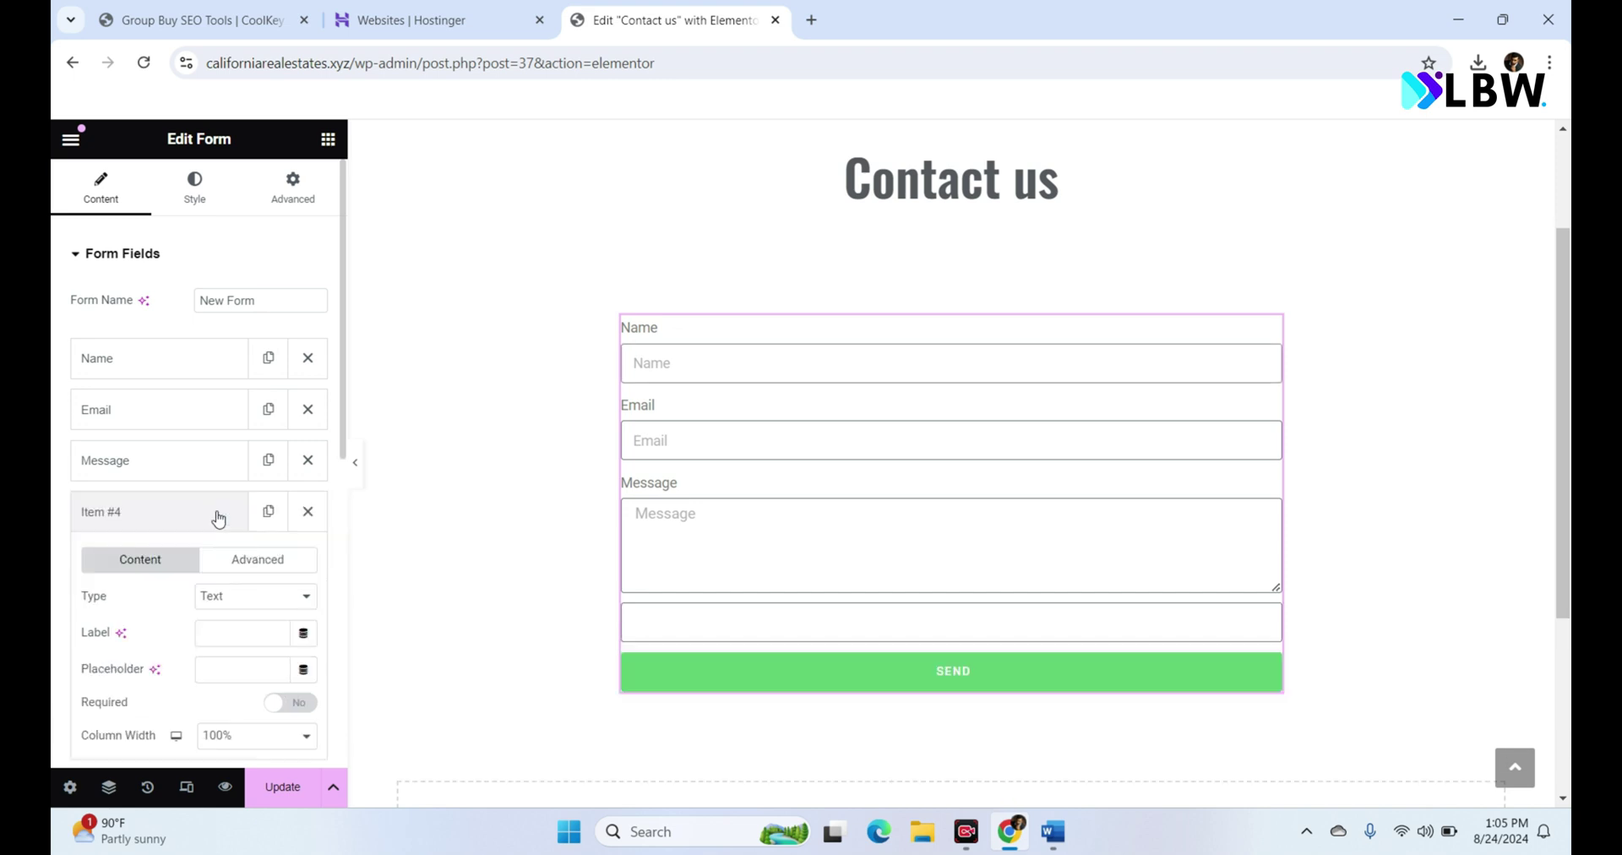
left_click(243, 598)
left_click(243, 598)
left_click(240, 598)
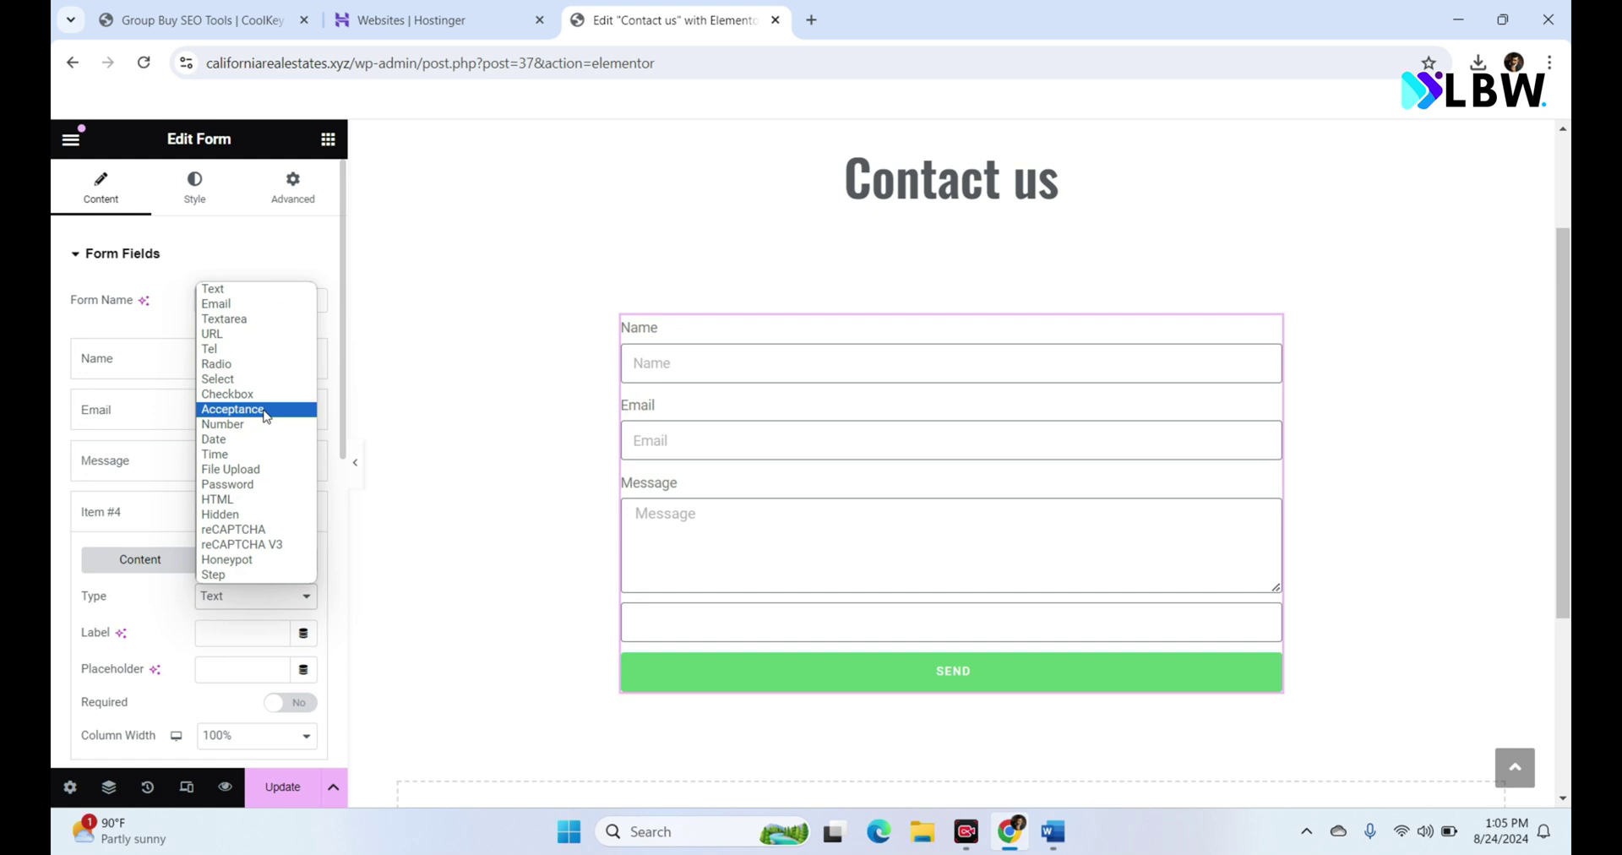
key("p")
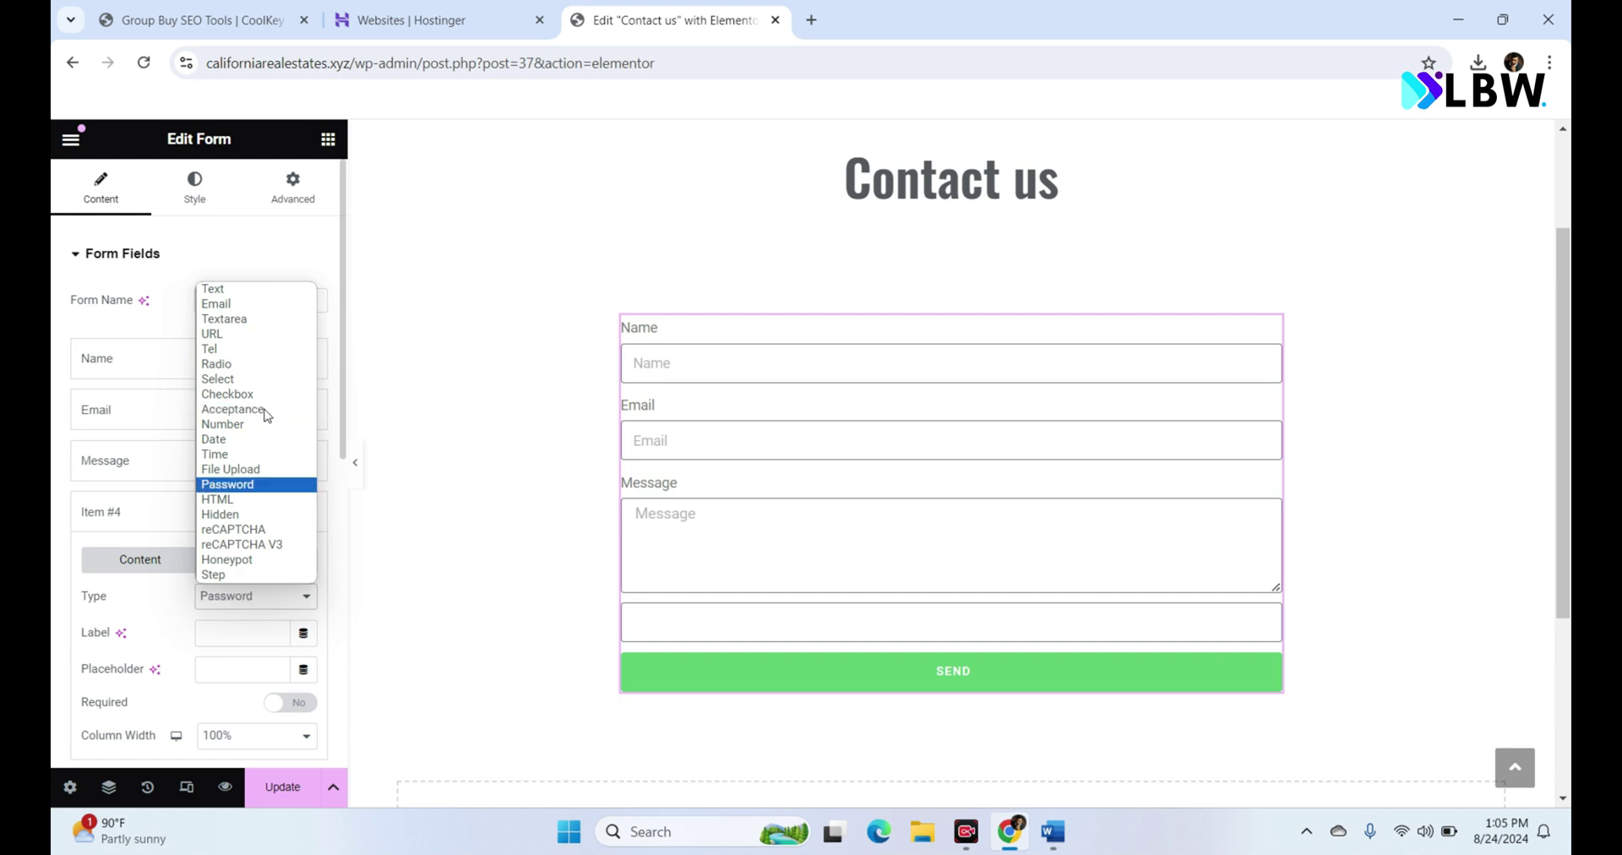
left_click(241, 356)
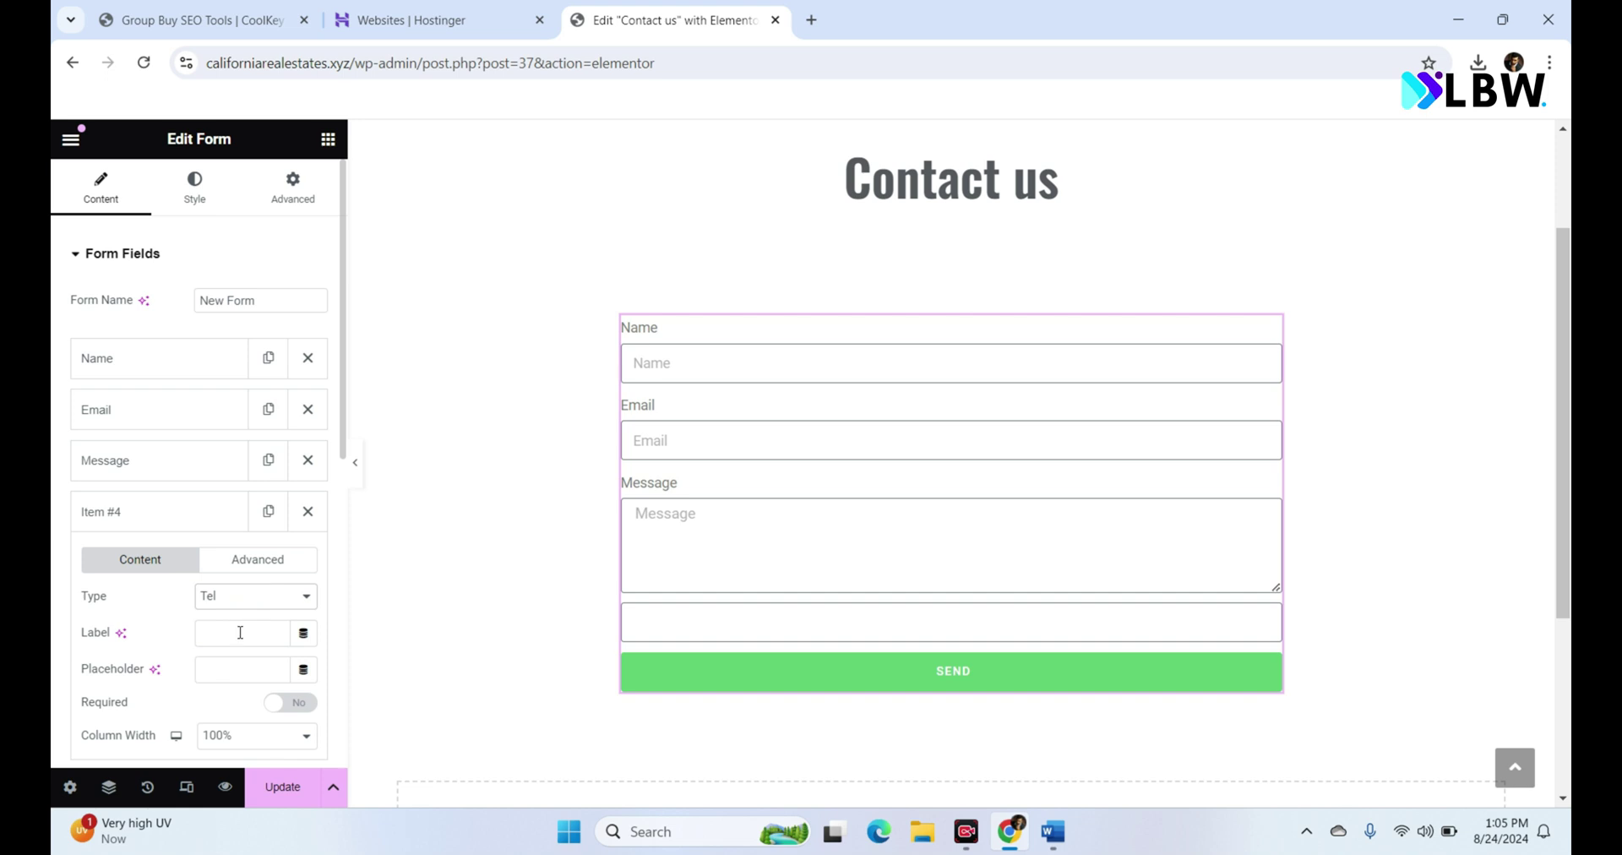
type("Ph")
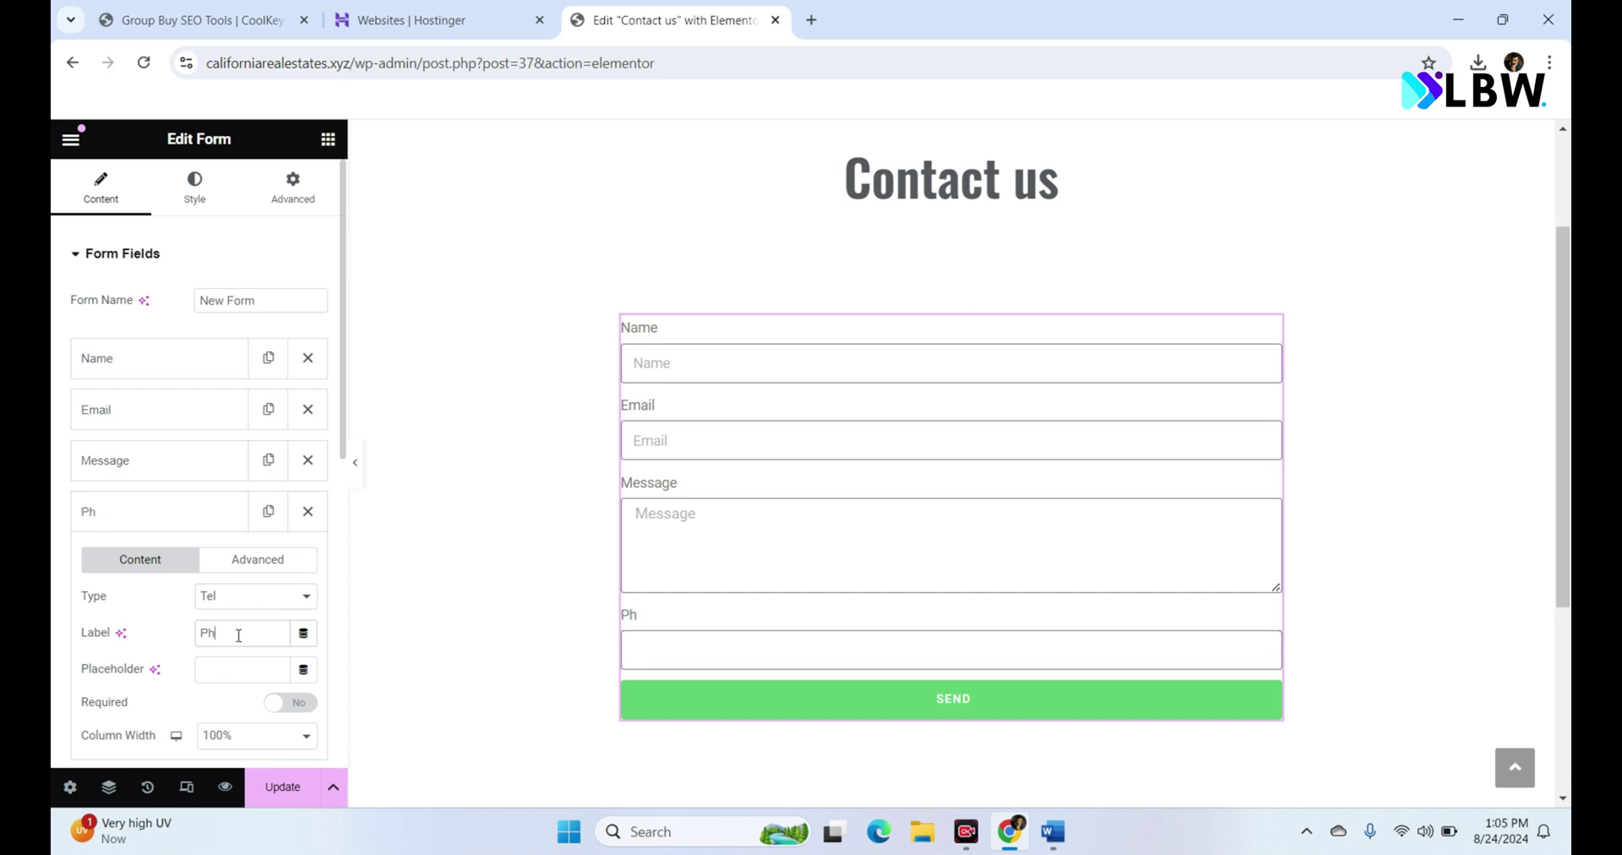
type("one Number")
left_click(161, 514)
left_click_drag(161, 514, 172, 460)
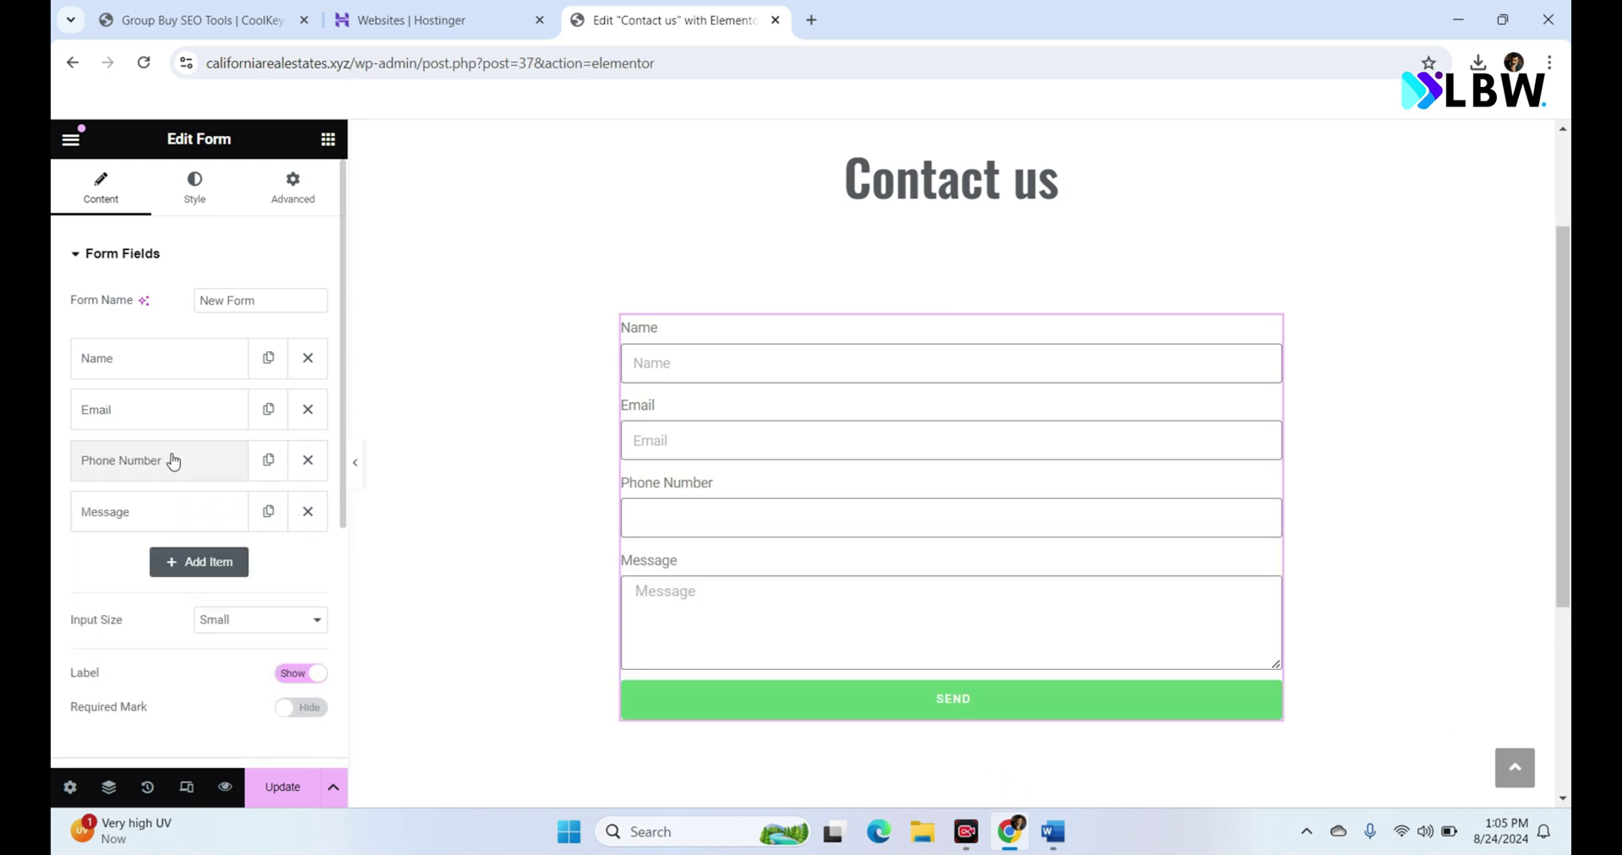
Step: Use the Phone Number label text as that field's placeholder
left_click(166, 364)
left_click(167, 366)
left_click(154, 470)
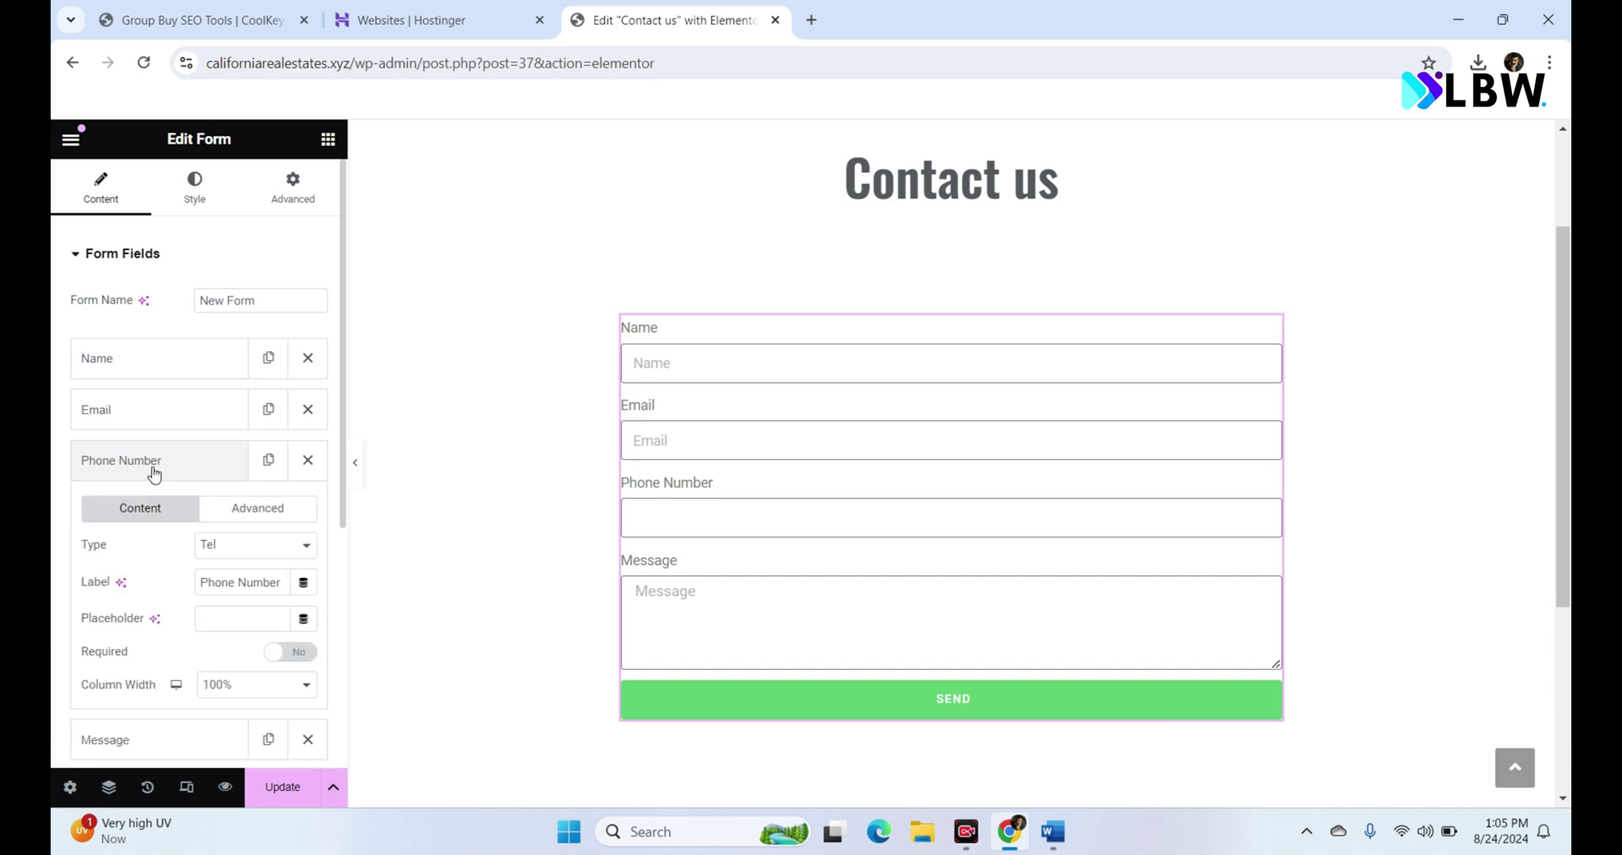
triple_click(236, 582)
key("ctrl+c")
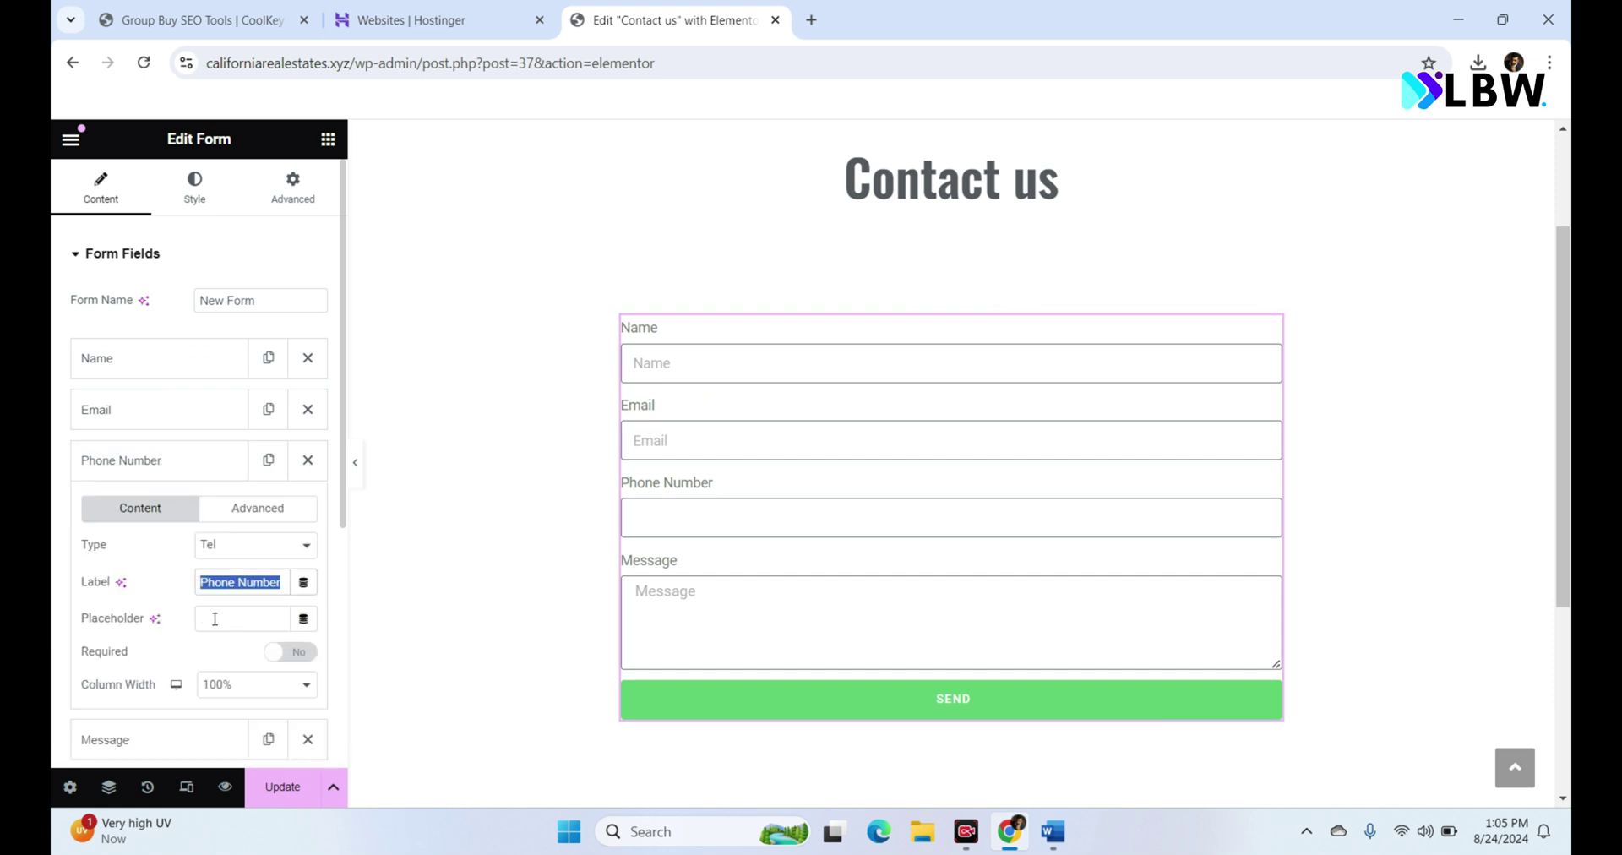
left_click(211, 621)
key("ctrl+v")
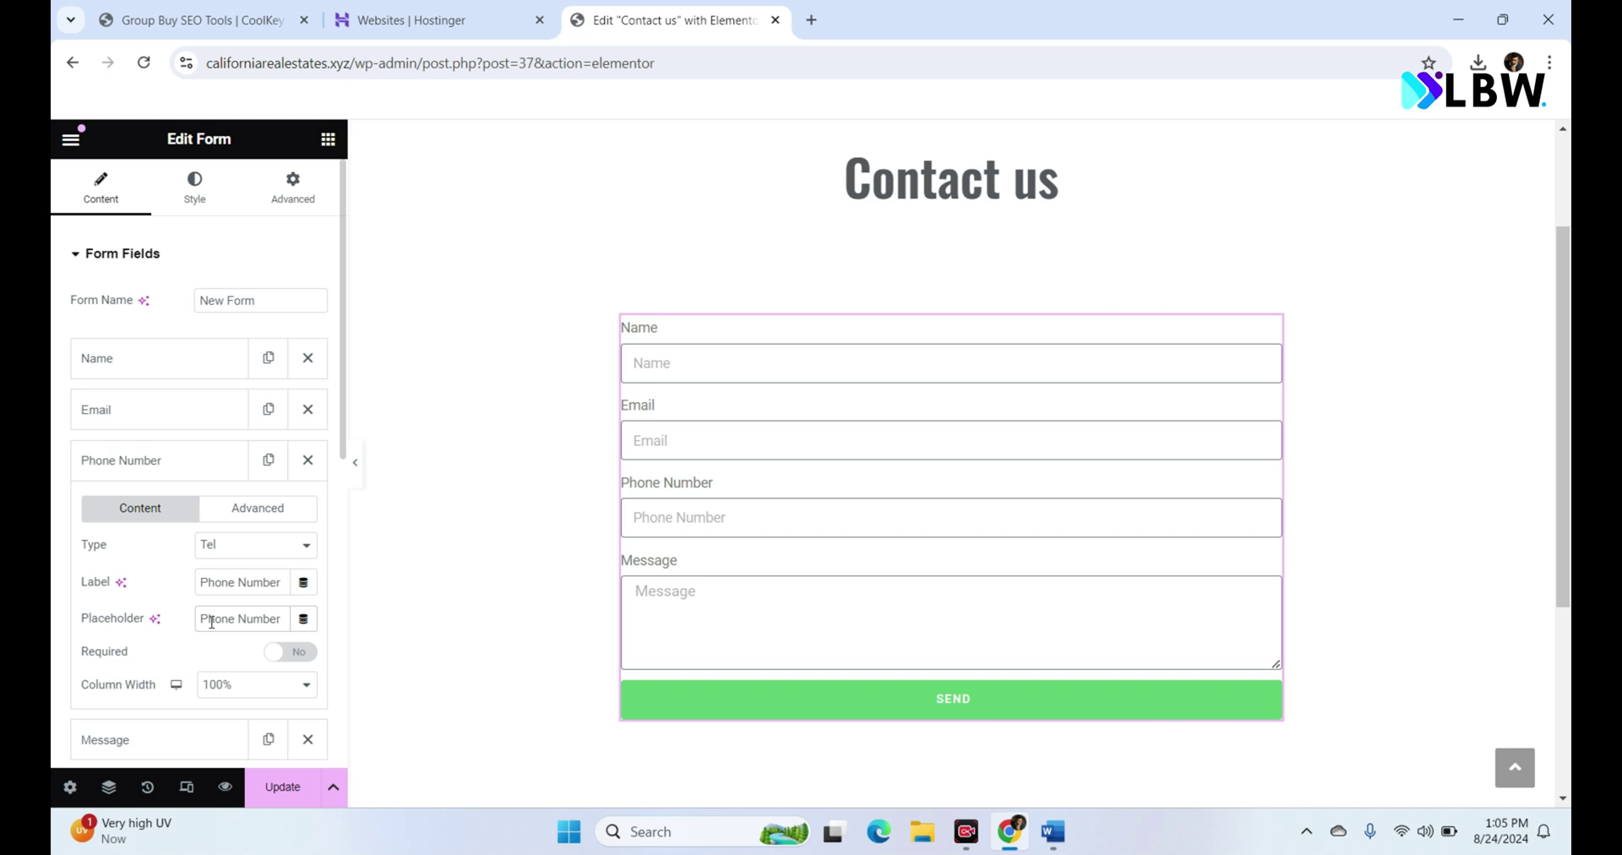
left_click(132, 270)
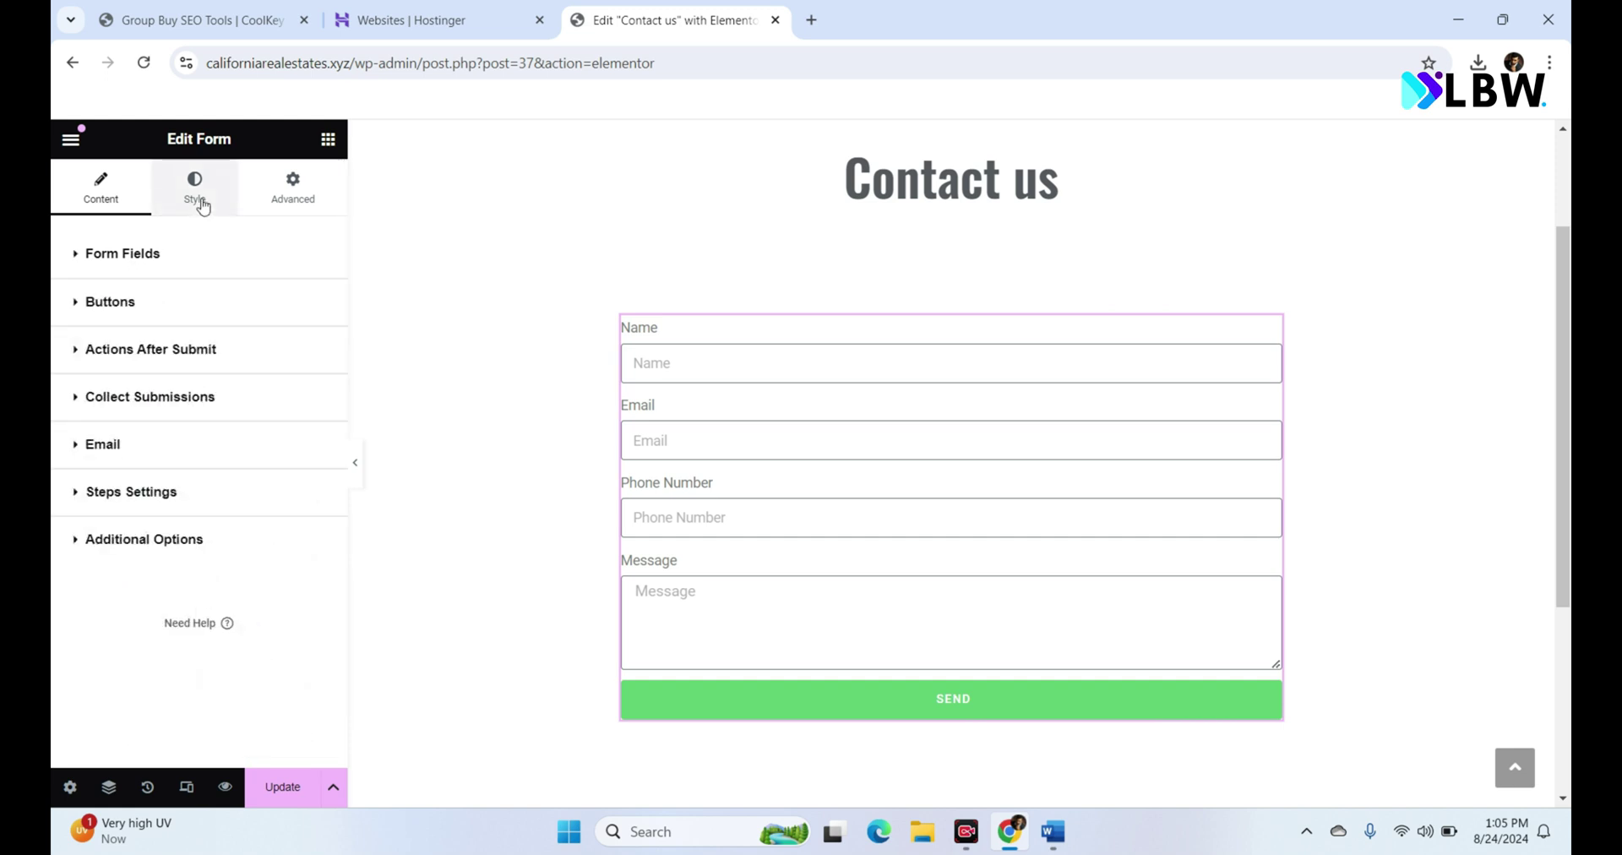
Step: Set the SEND button background to the Primary global colour
left_click(196, 188)
left_click(125, 261)
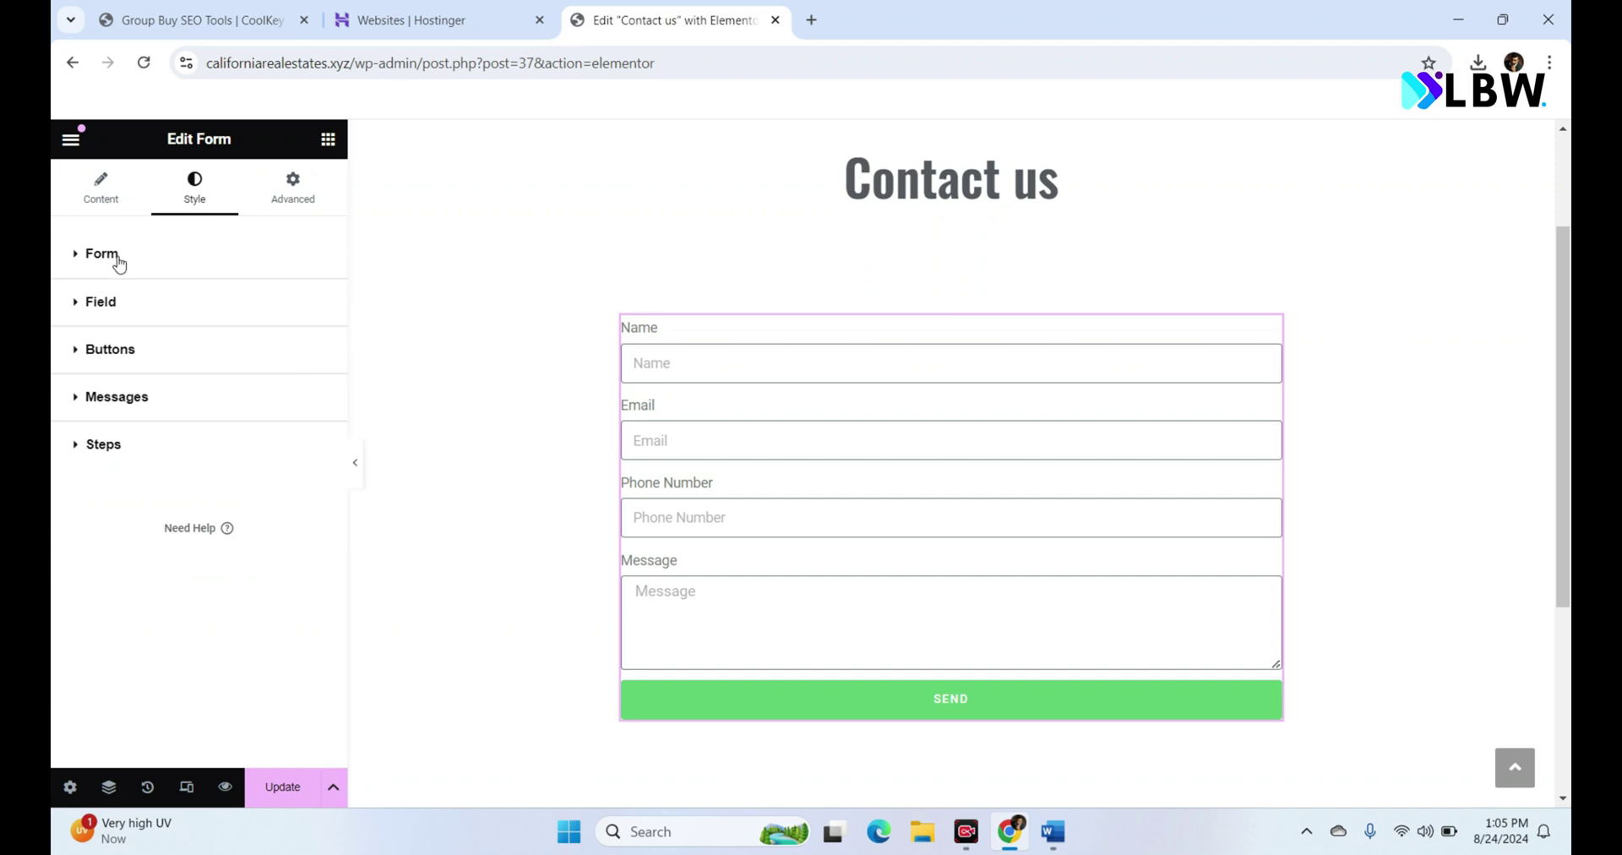
left_click(127, 349)
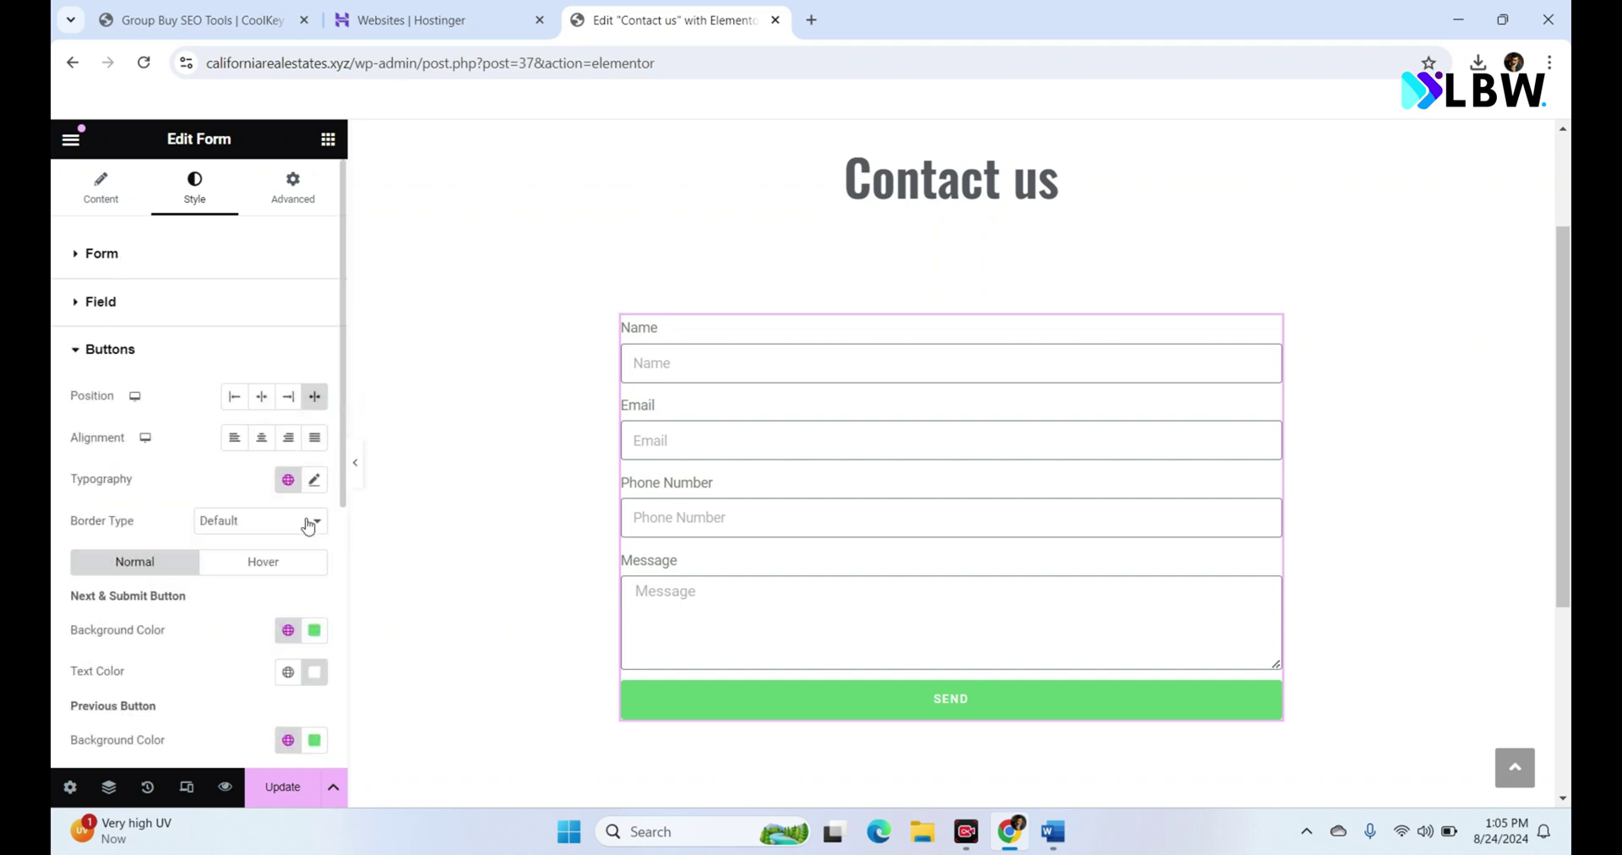
left_click(287, 638)
left_click(207, 483)
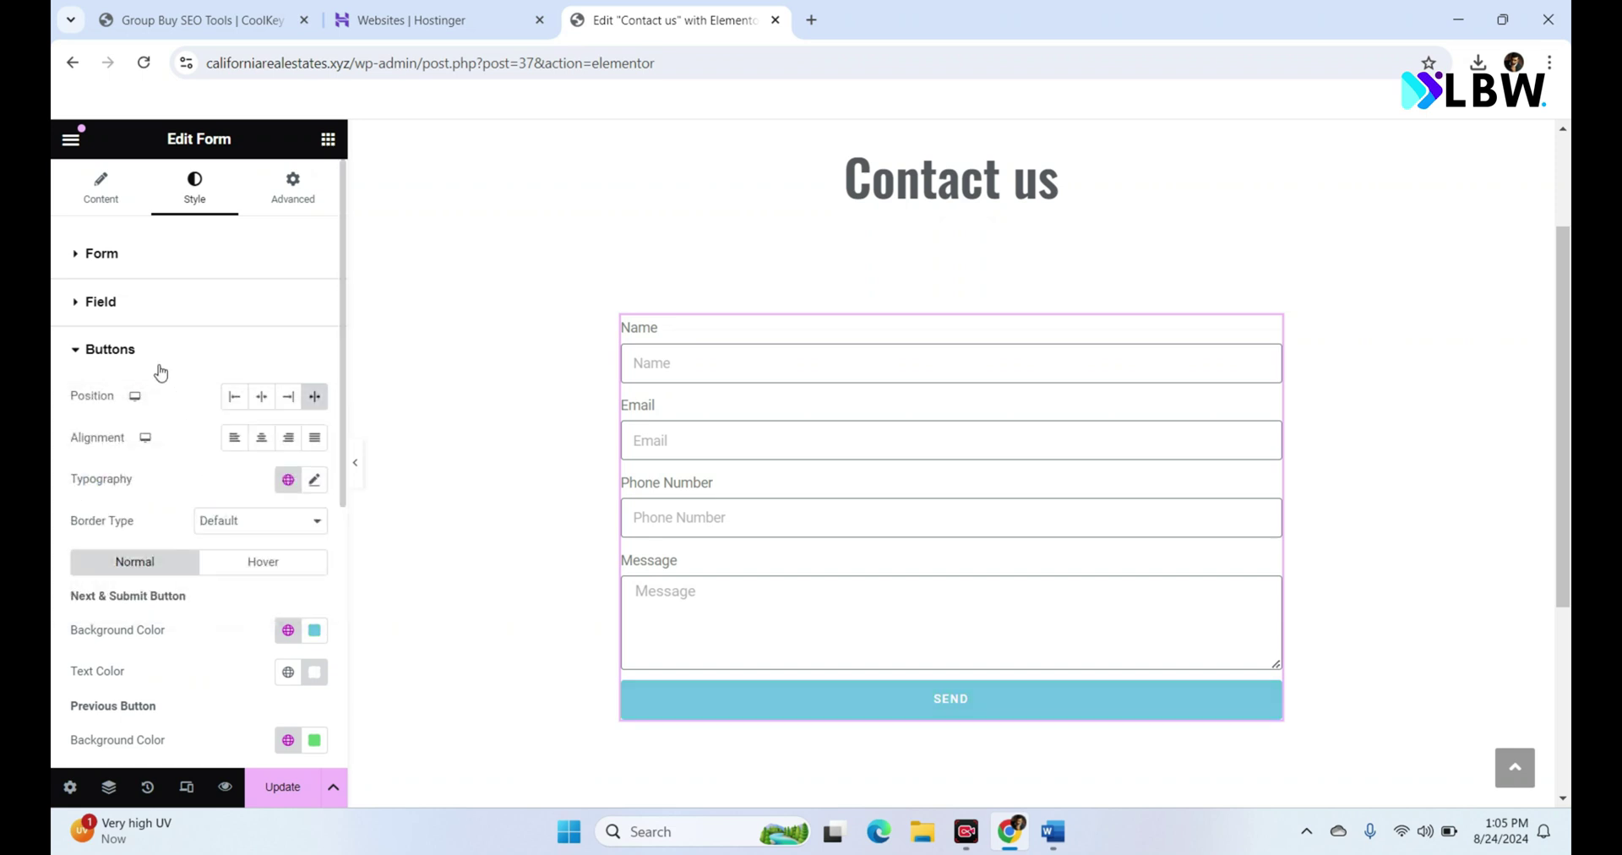
Step: Make the SEND button text colour black (#000000)
left_click(314, 672)
left_click(193, 566)
left_click_drag(190, 569, 184, 579)
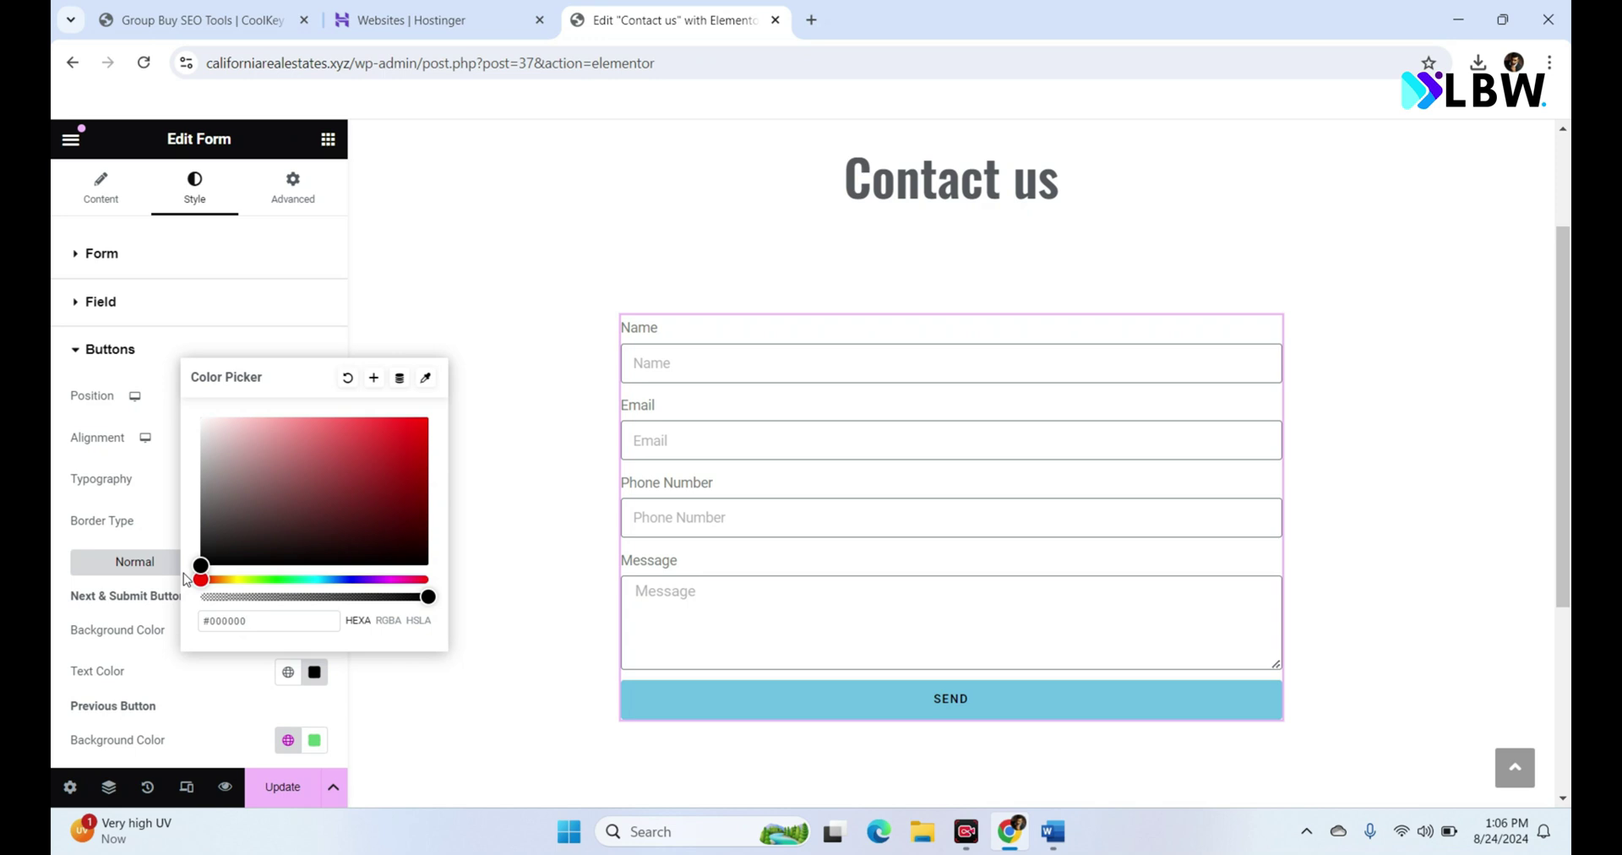
left_click(739, 579)
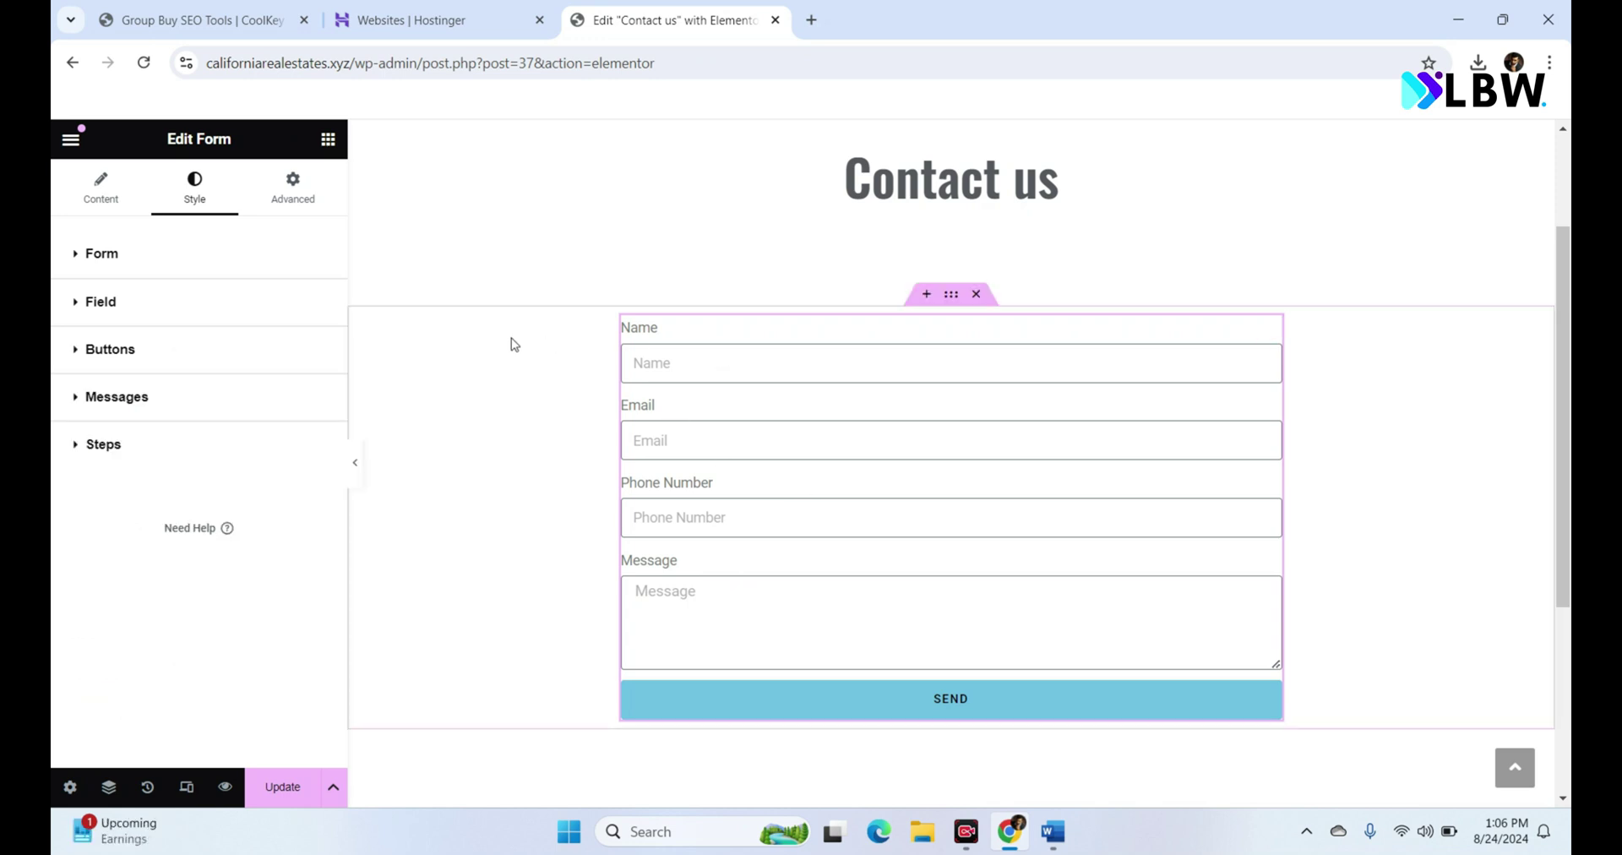
left_click(128, 302)
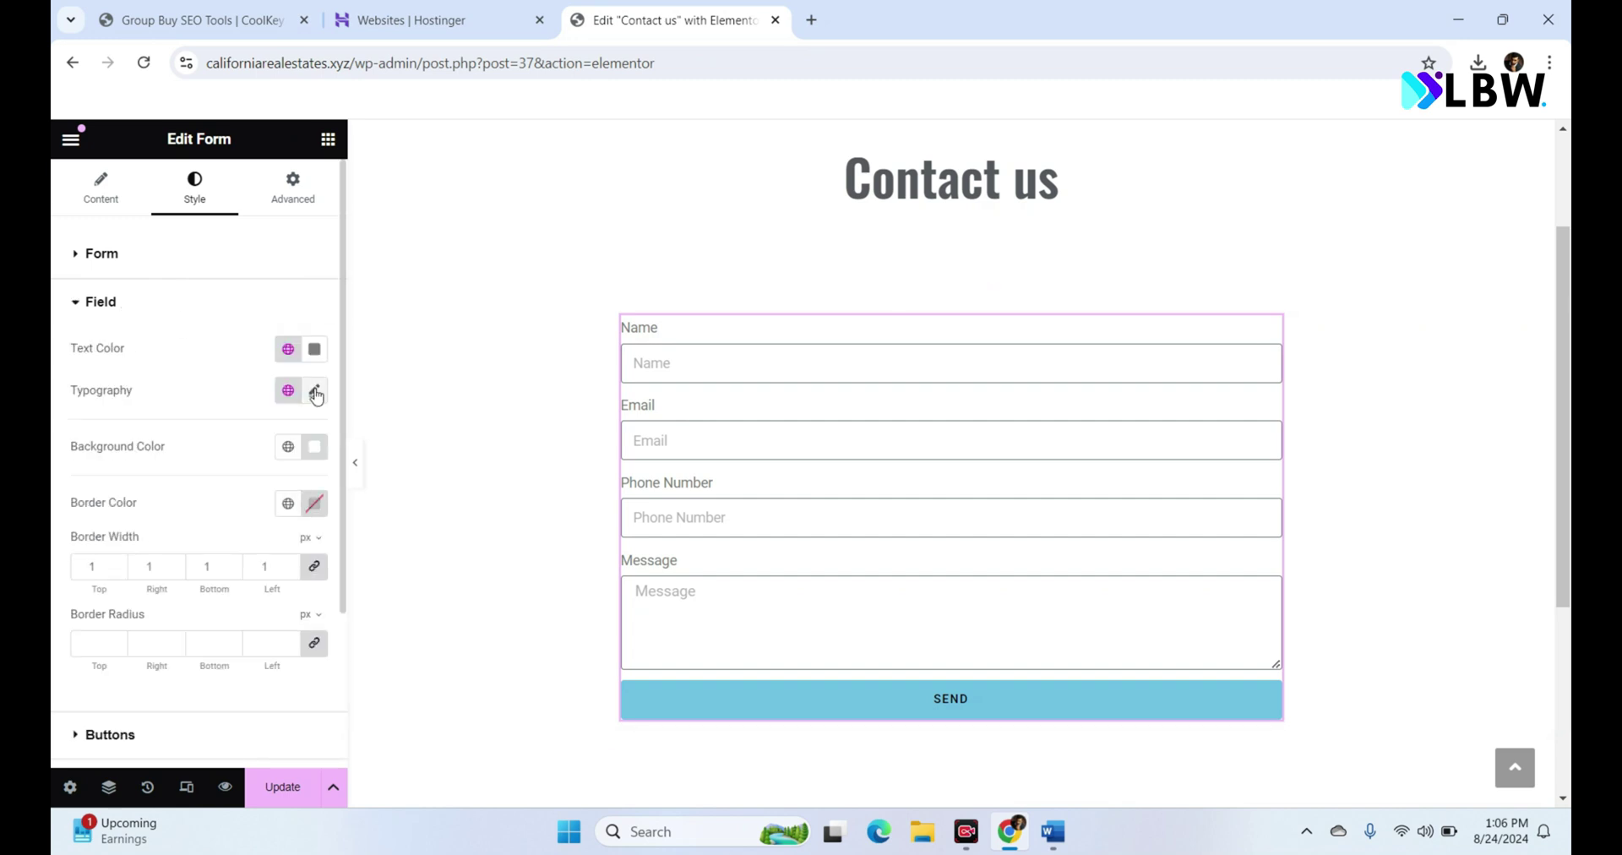
Step: Set the form field typography to Oswald, size 18
left_click(315, 392)
left_click(281, 483)
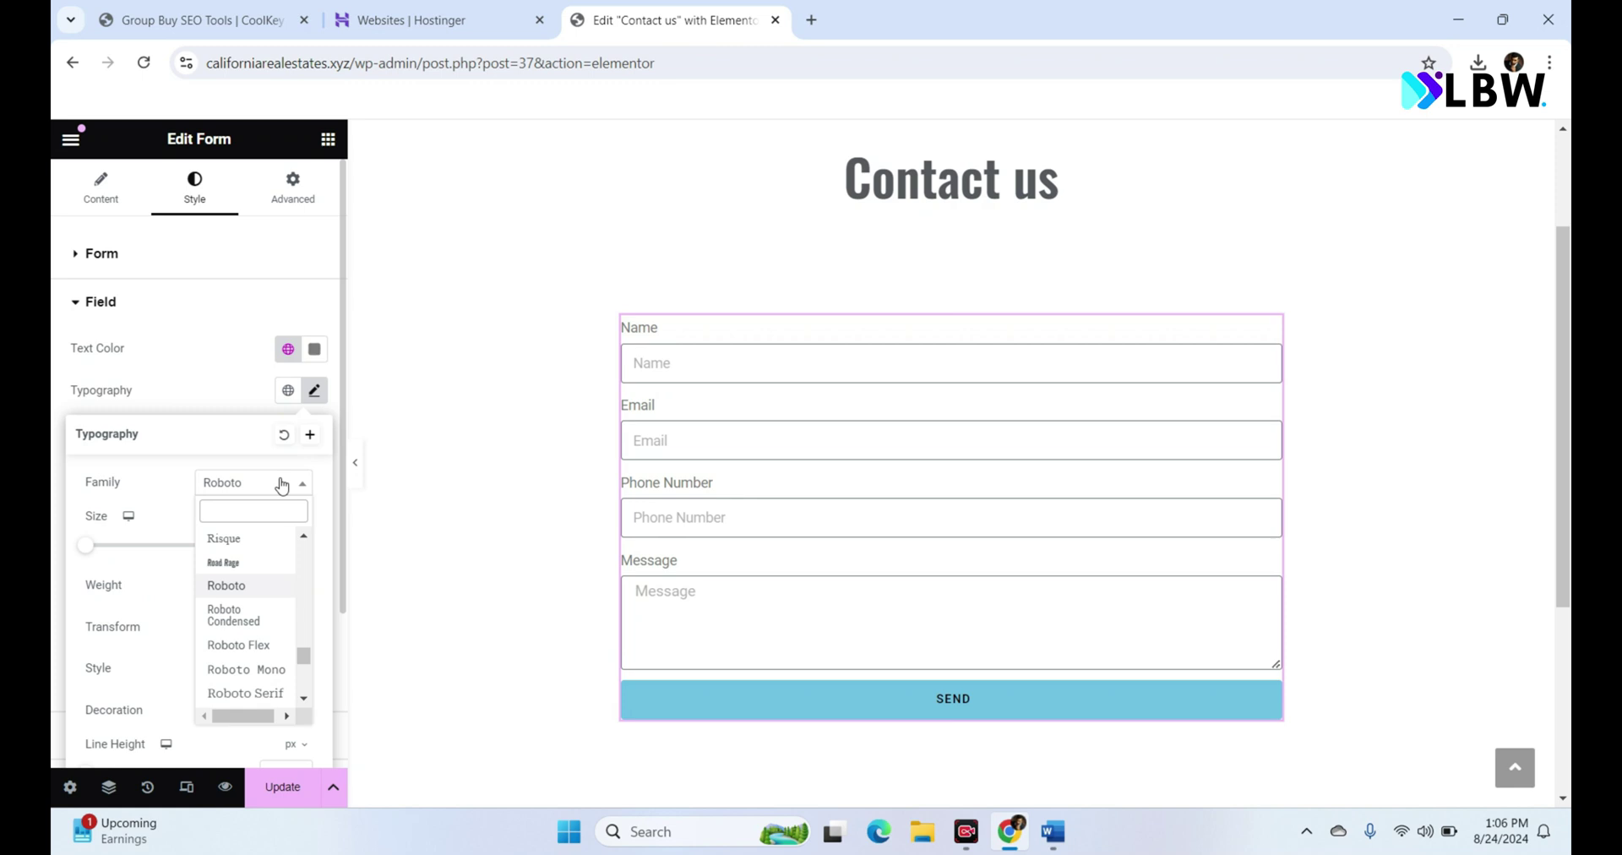
type("osw")
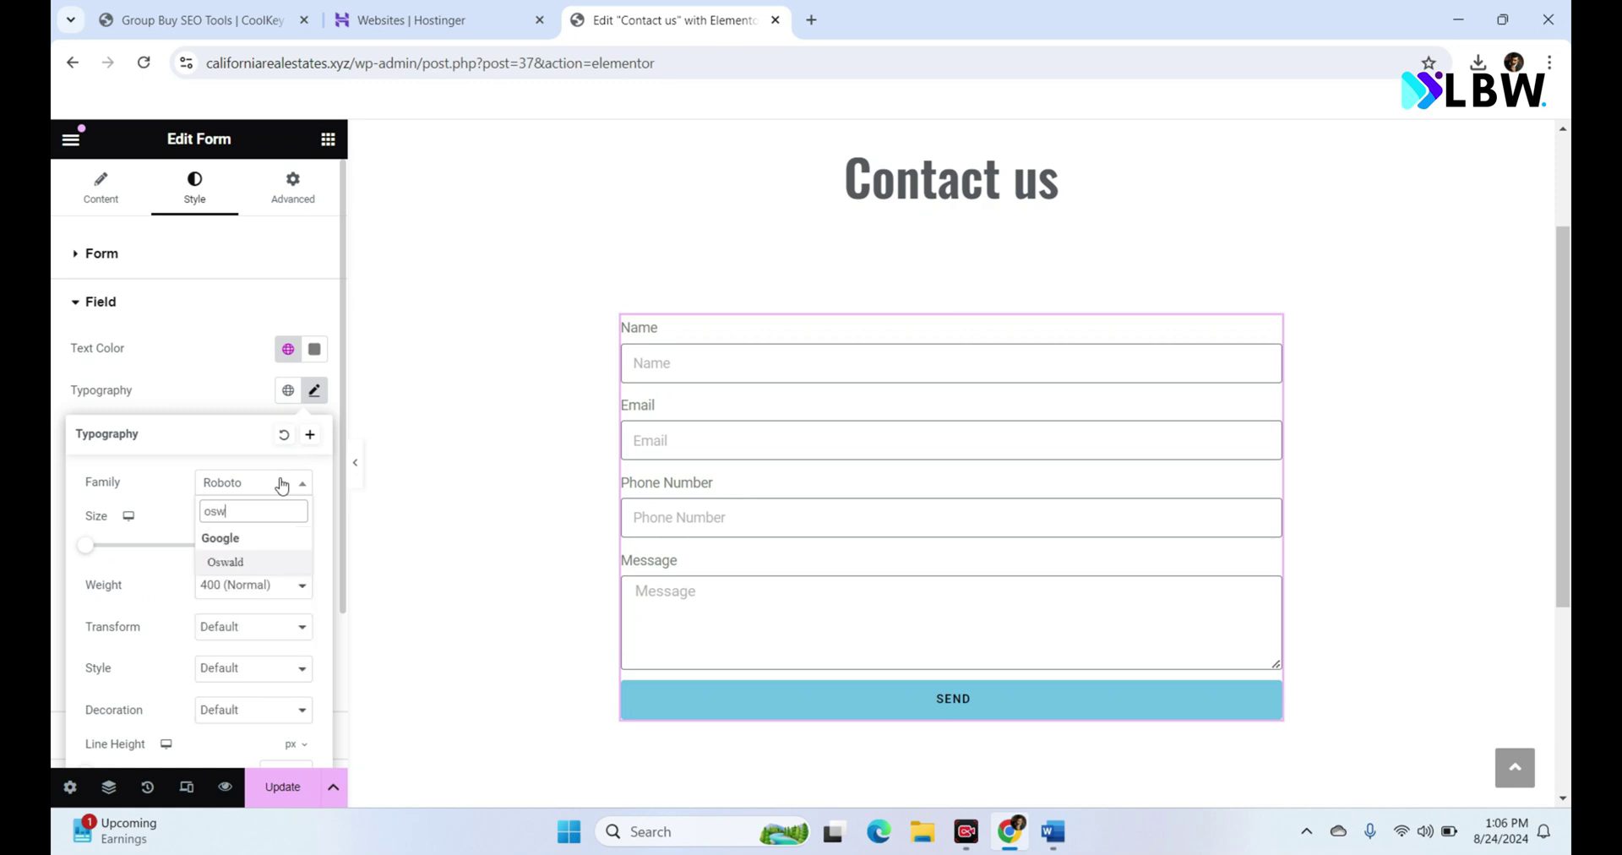
left_click(232, 561)
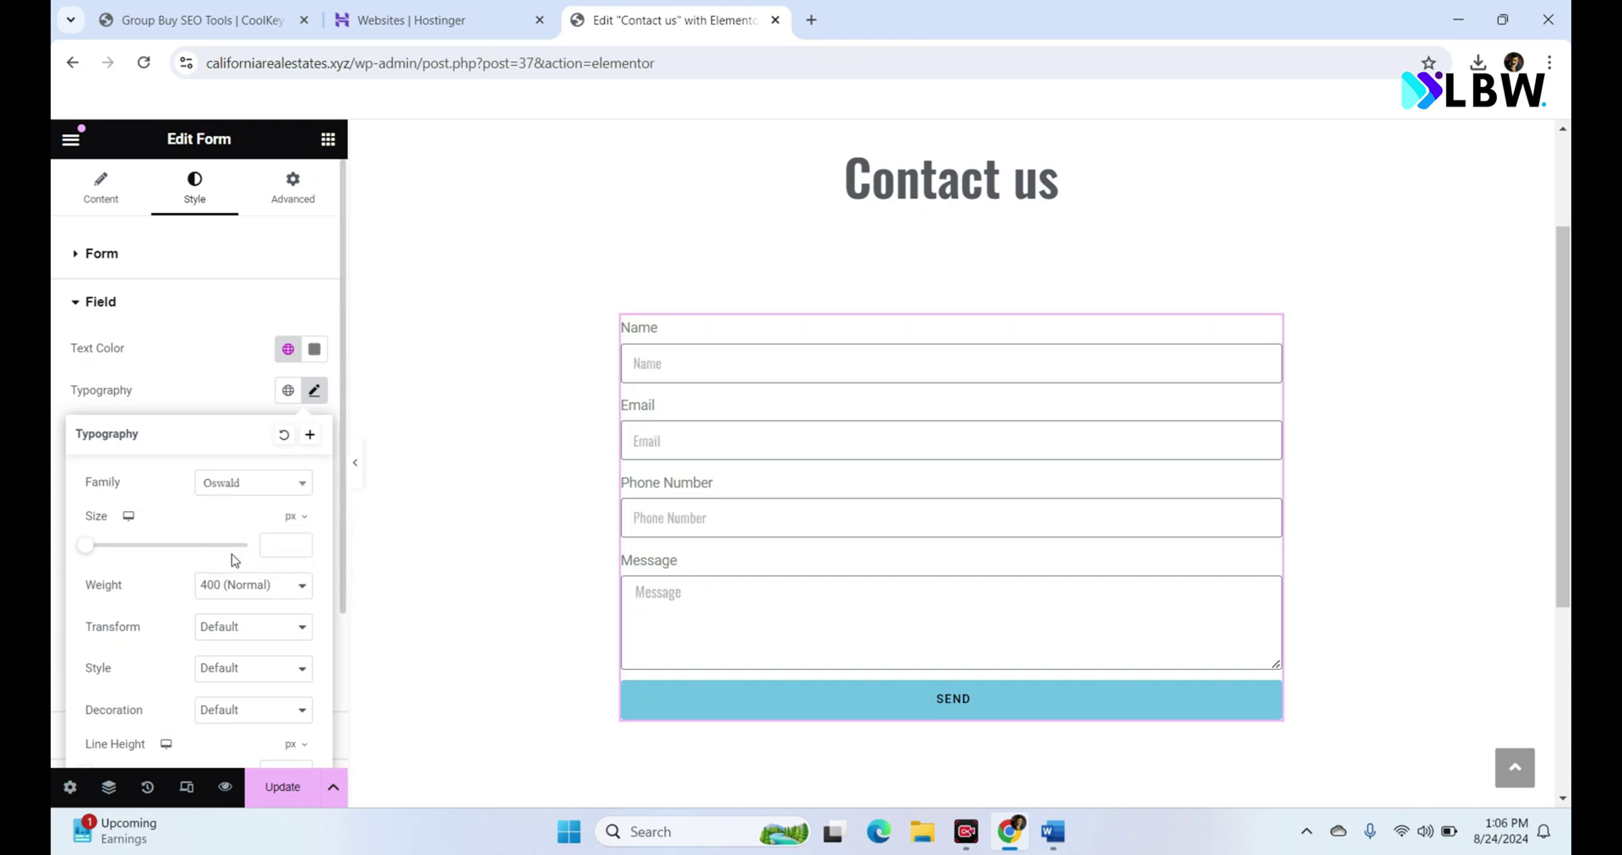
left_click(275, 545)
type("18")
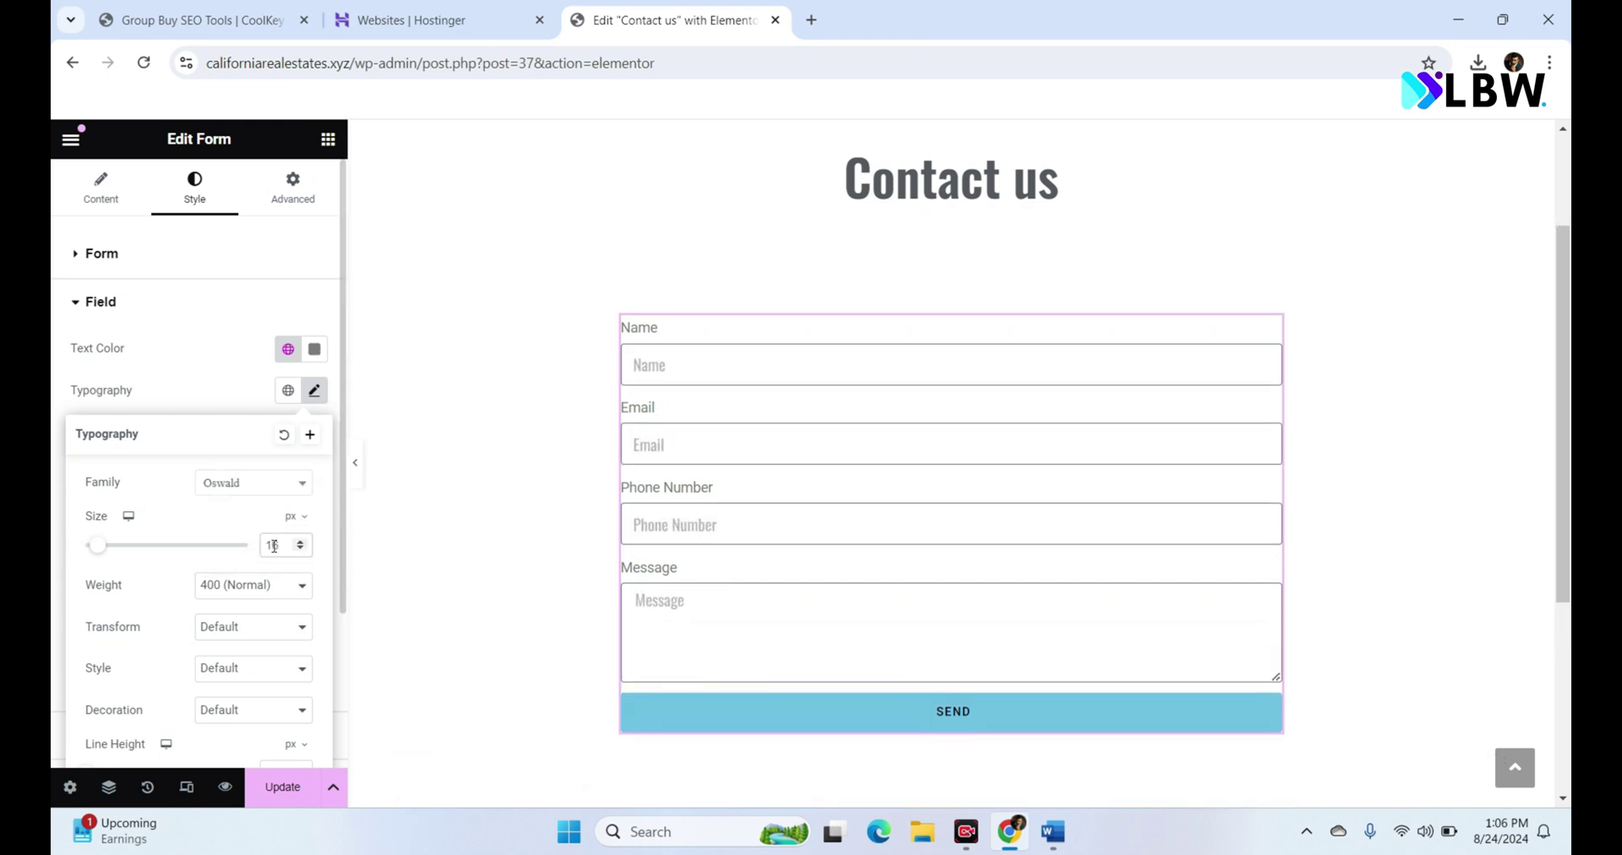
left_click(315, 390)
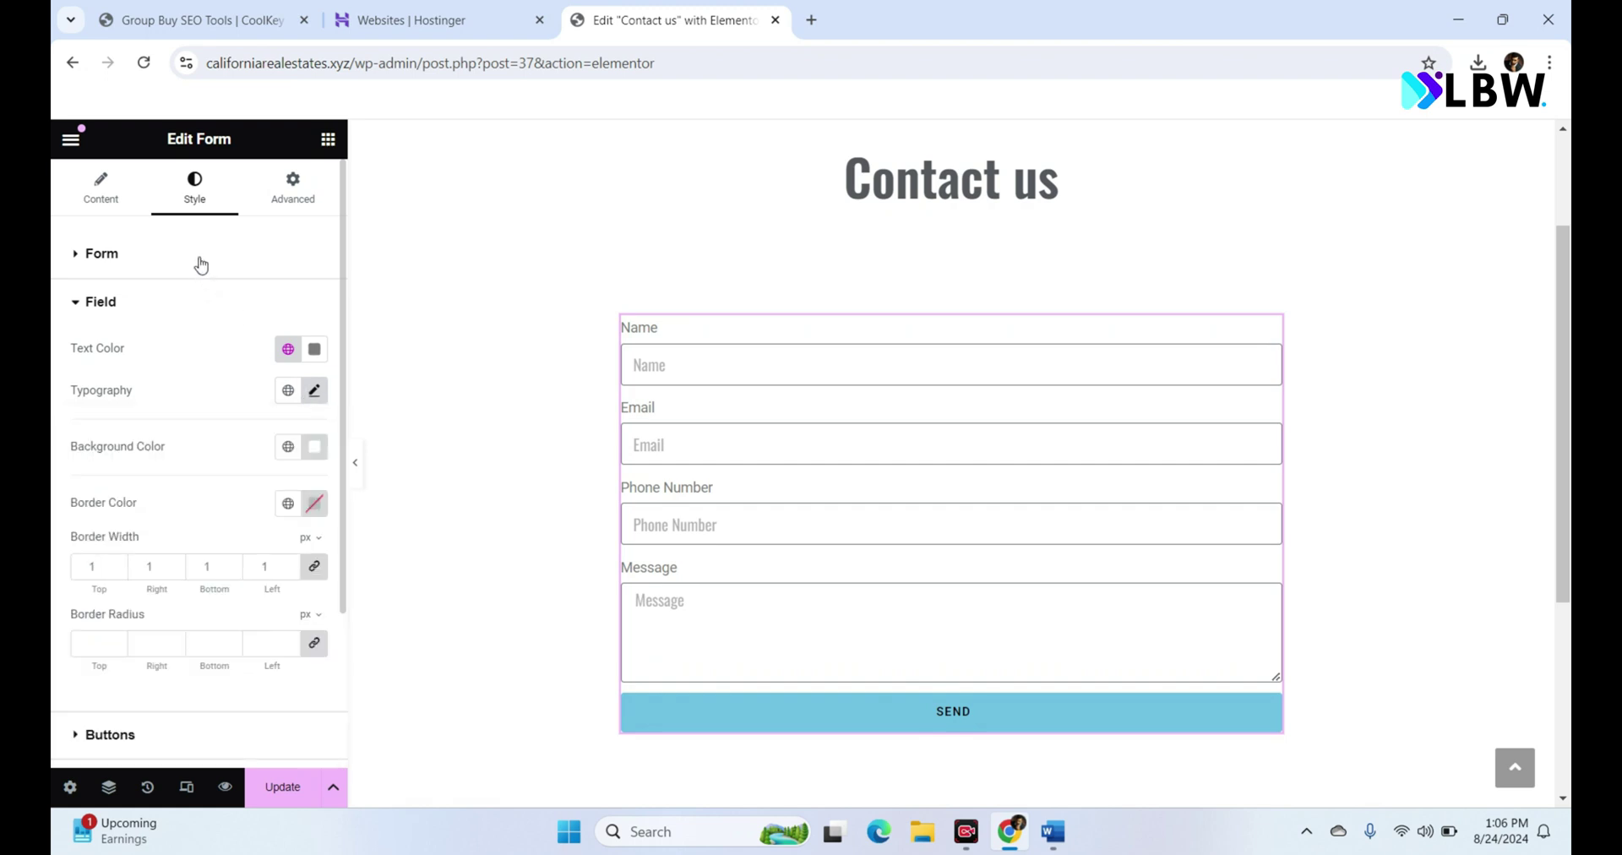
left_click(201, 265)
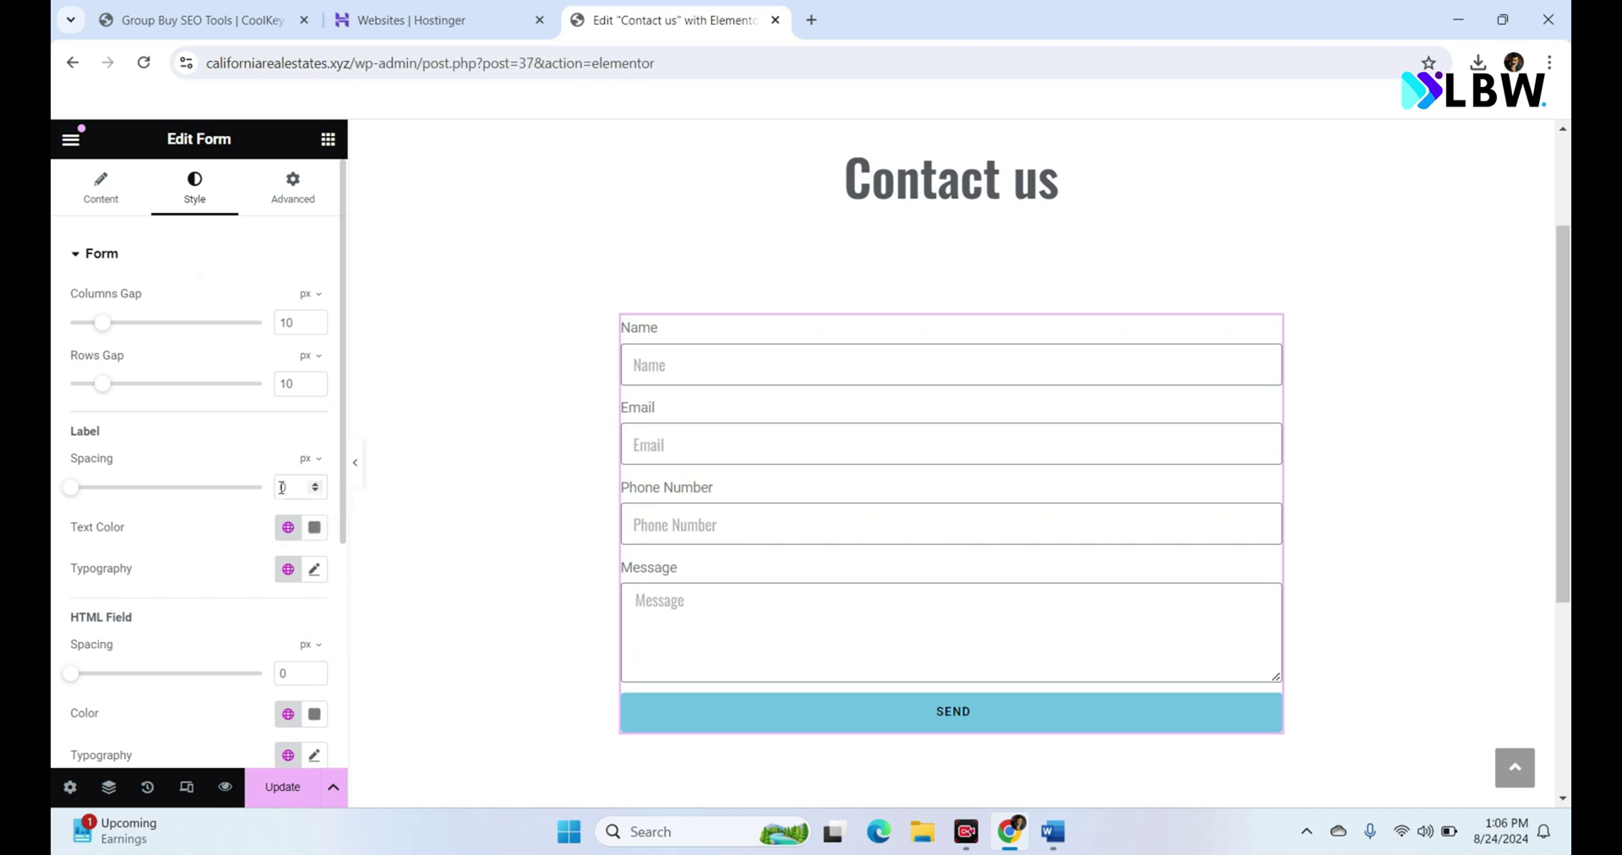
Step: Set the form label spacing to 15 and the label font family to Oswald
type("15")
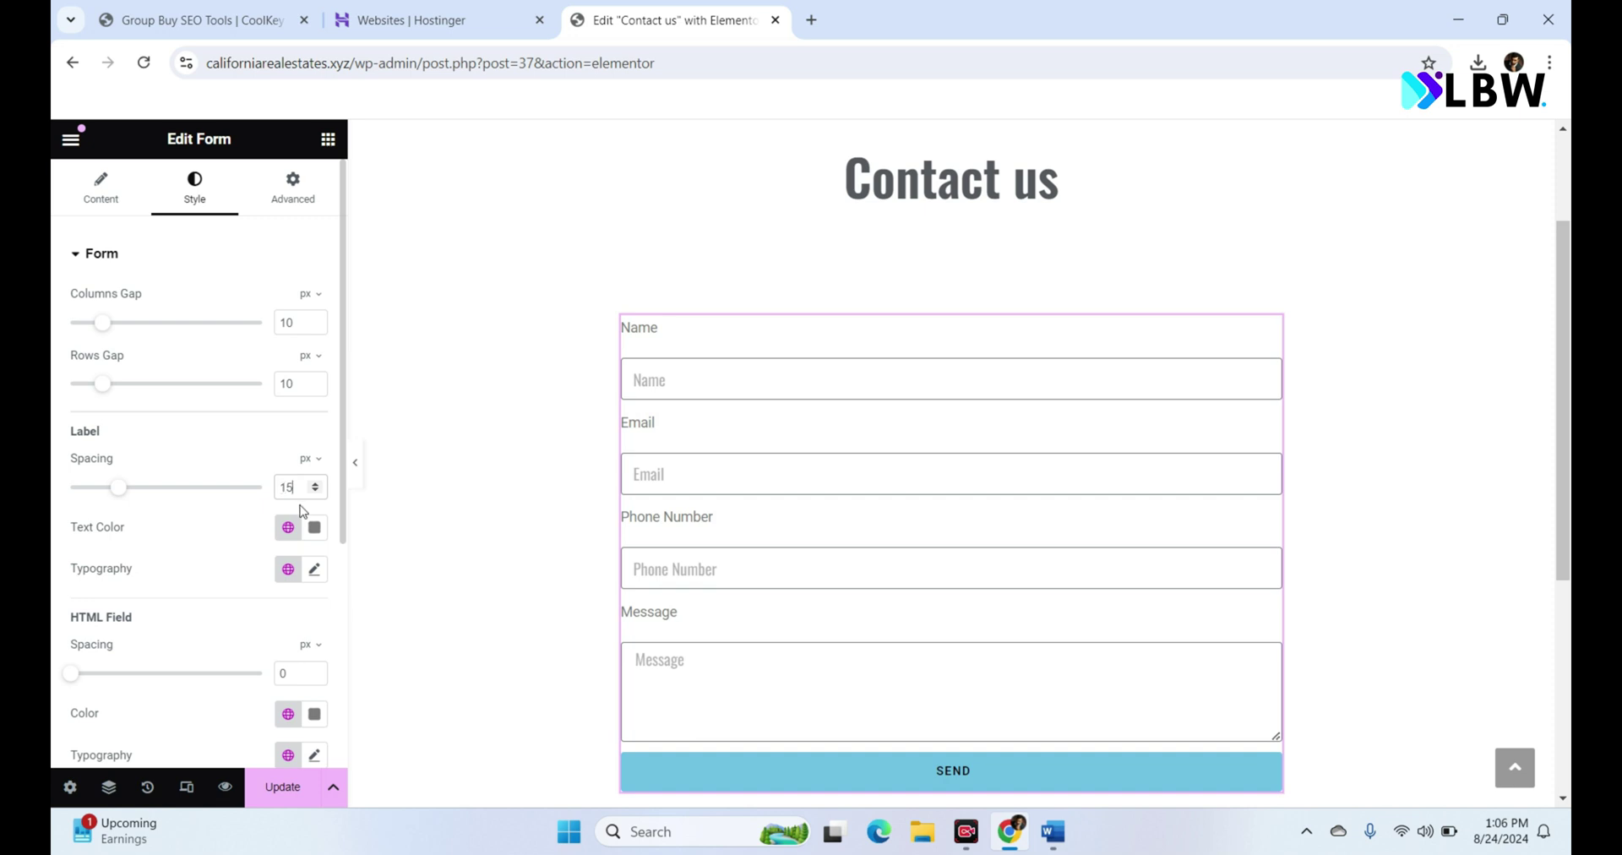
left_click(314, 572)
left_click(265, 659)
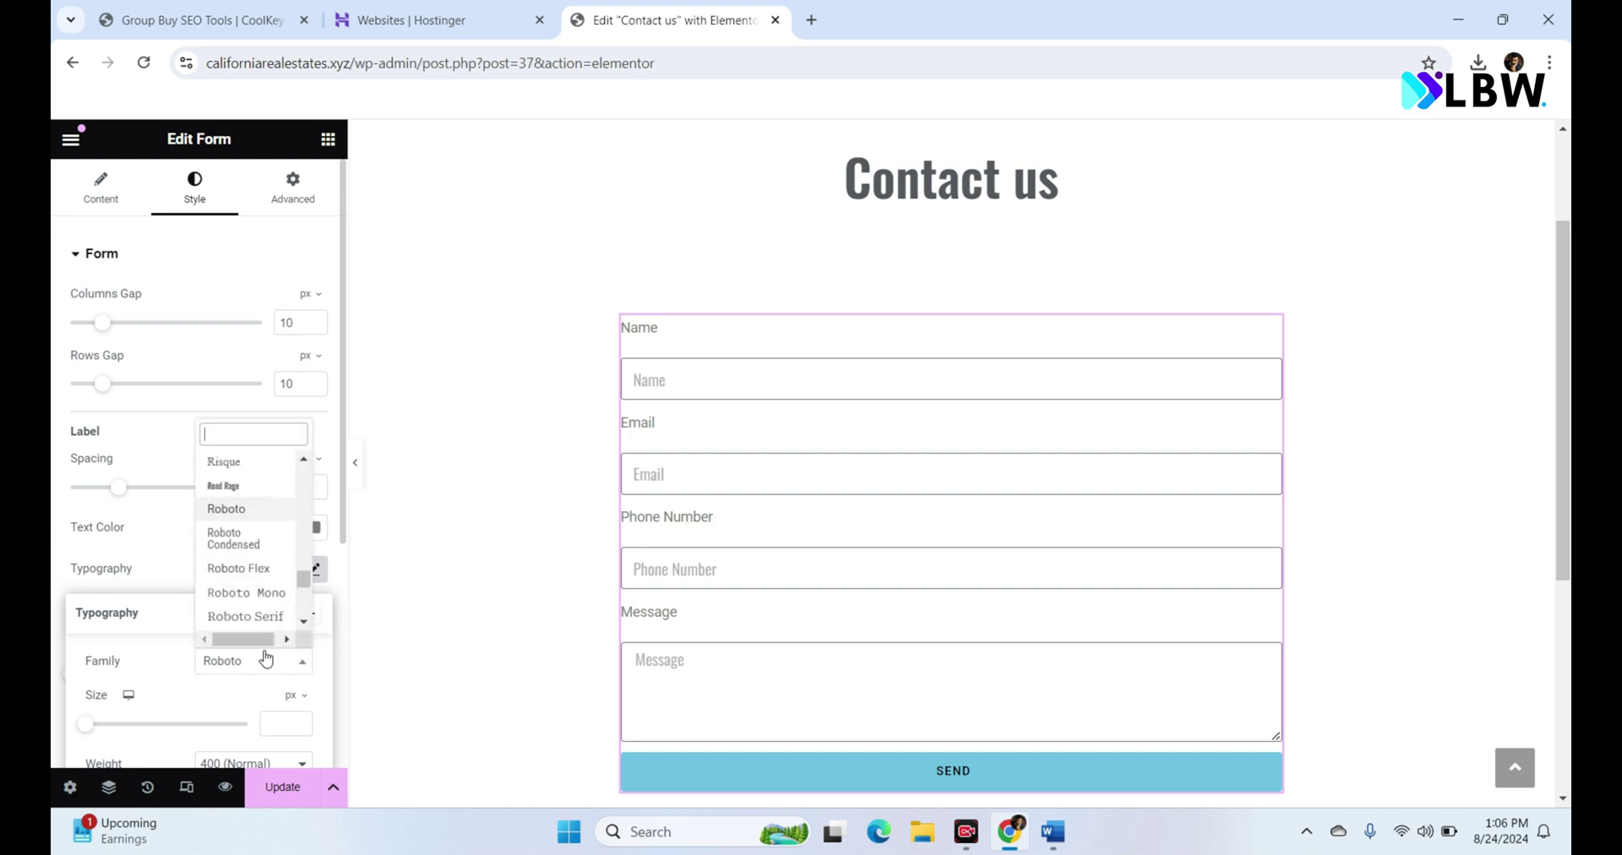
type("oswald")
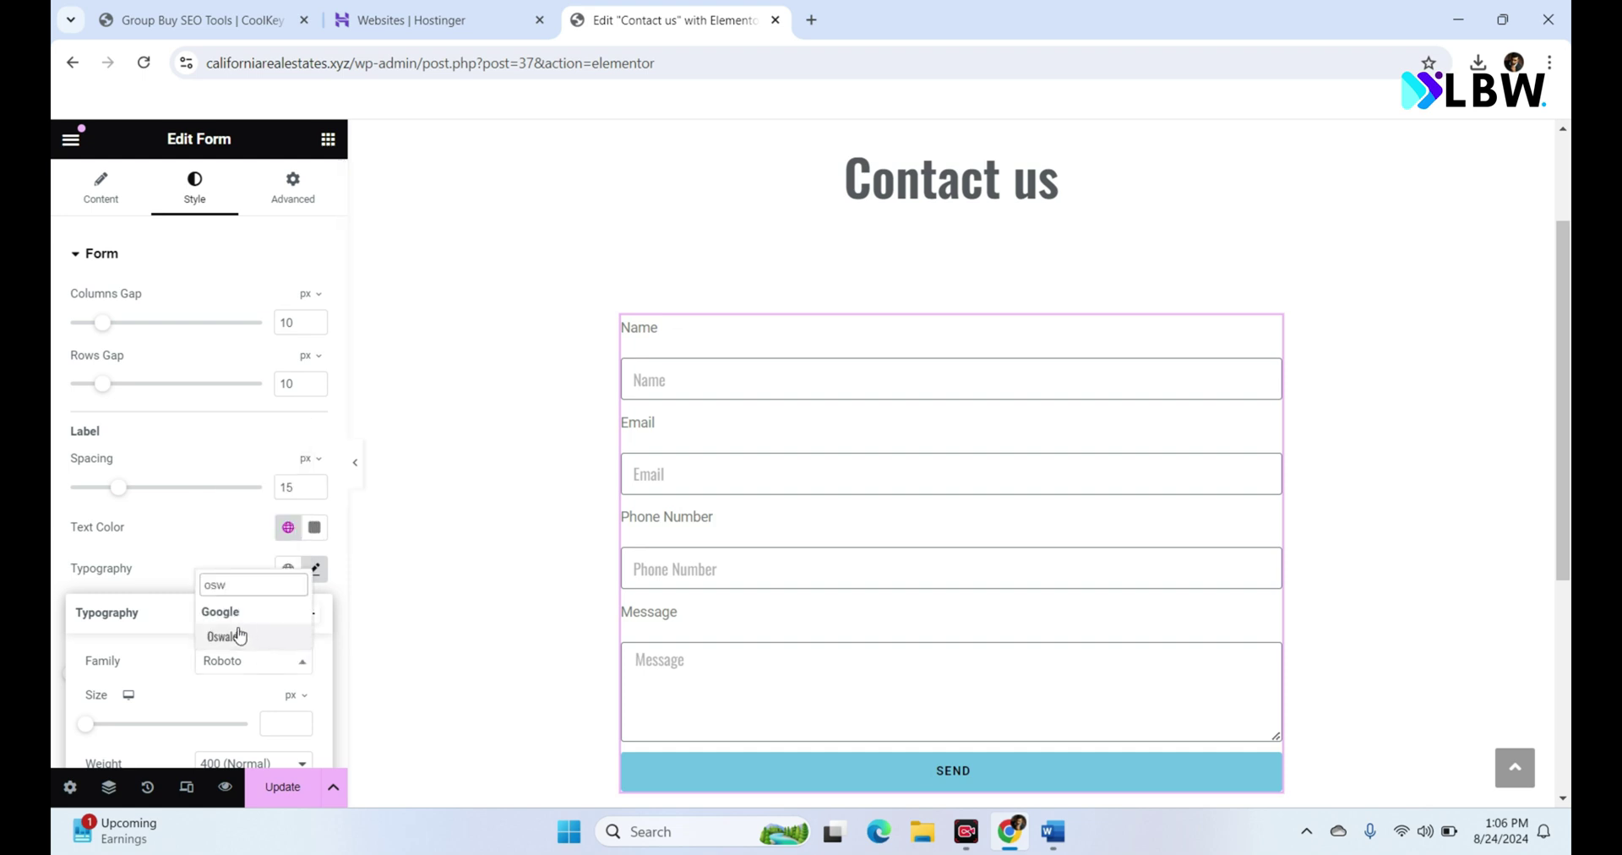
left_click(239, 634)
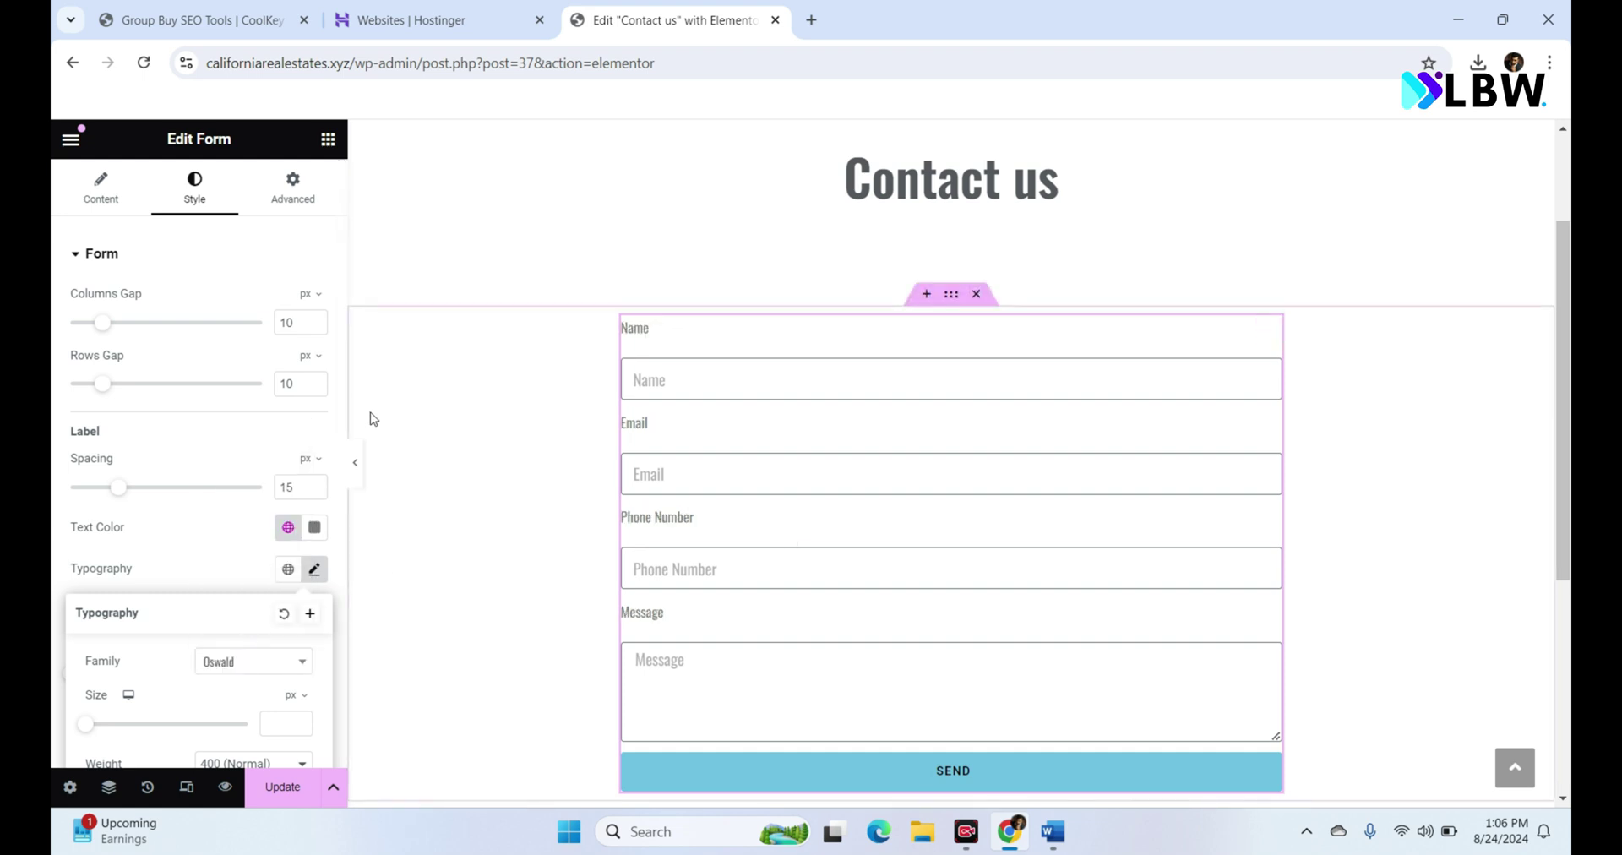
Step: Make the label text colour near-black (#201F1F) and save the page with Update
left_click(314, 529)
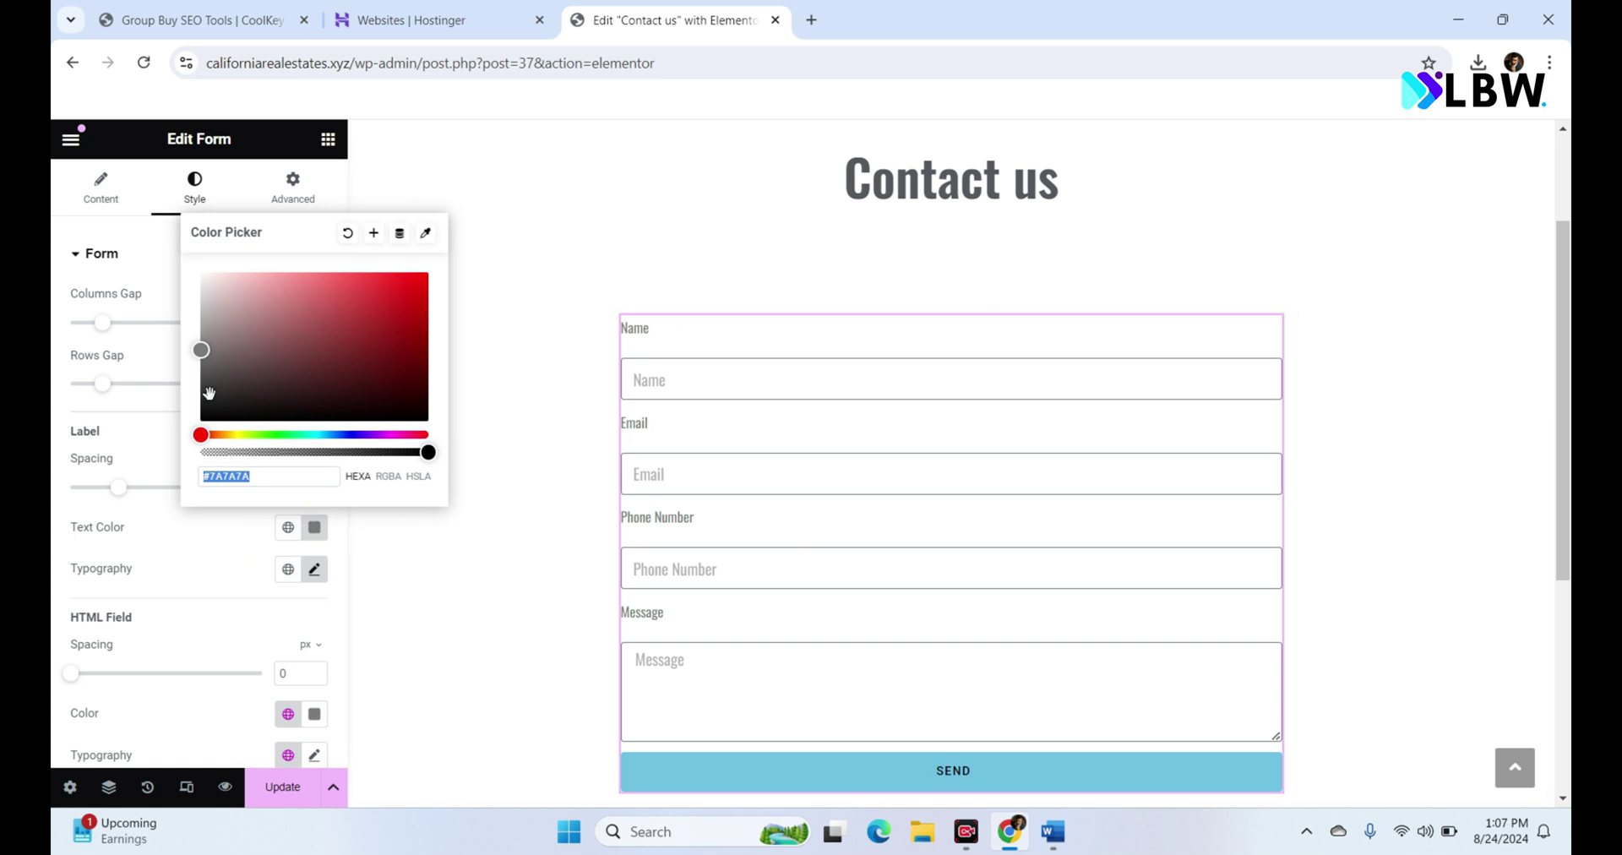
left_click_drag(206, 391, 205, 403)
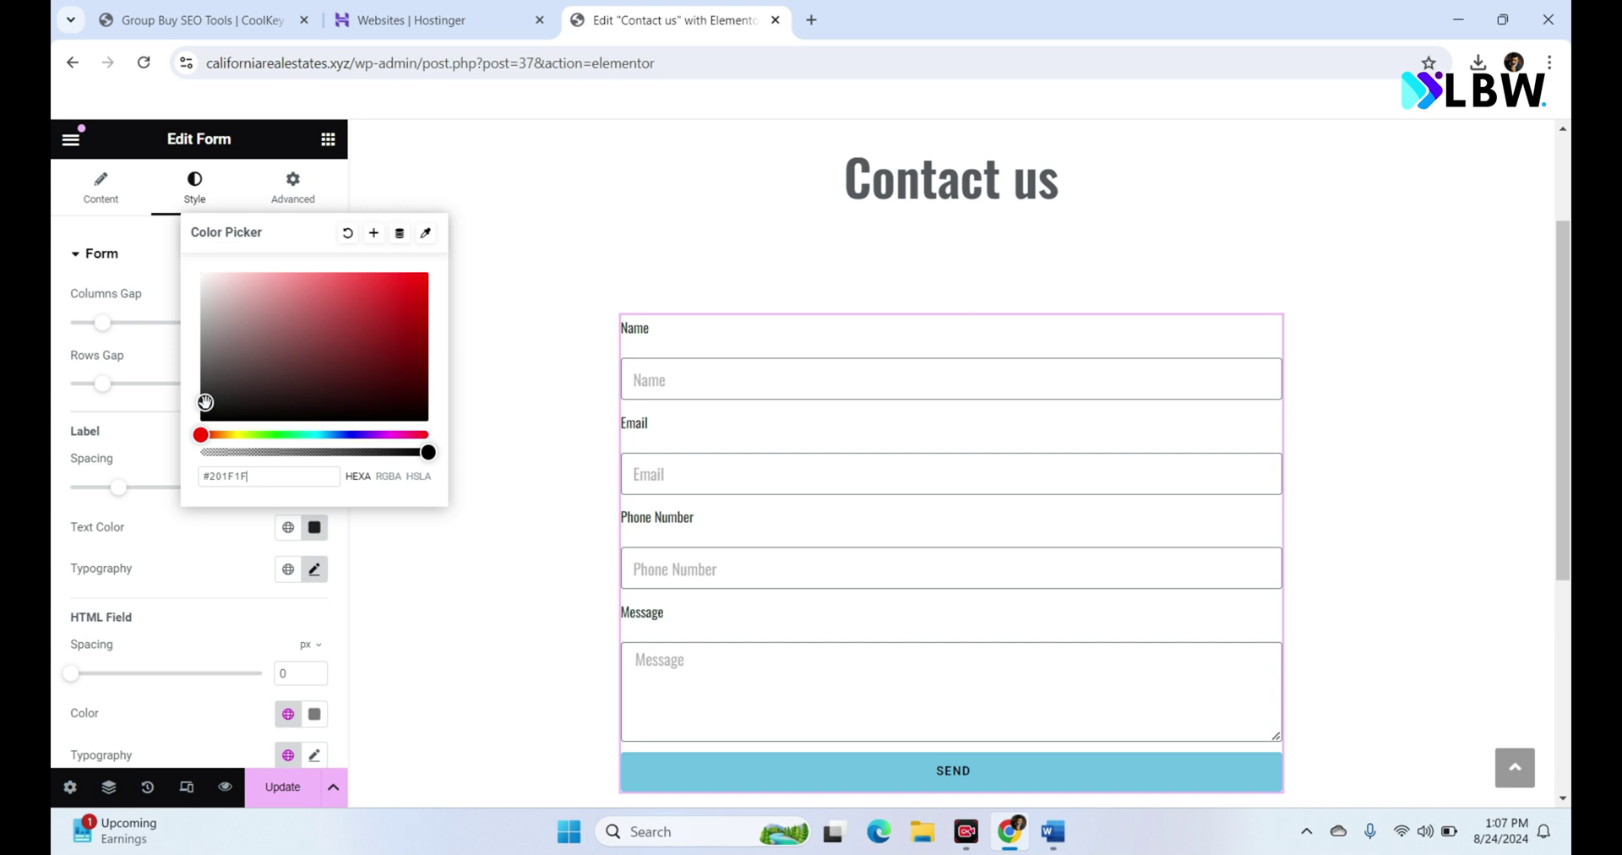
left_click(245, 549)
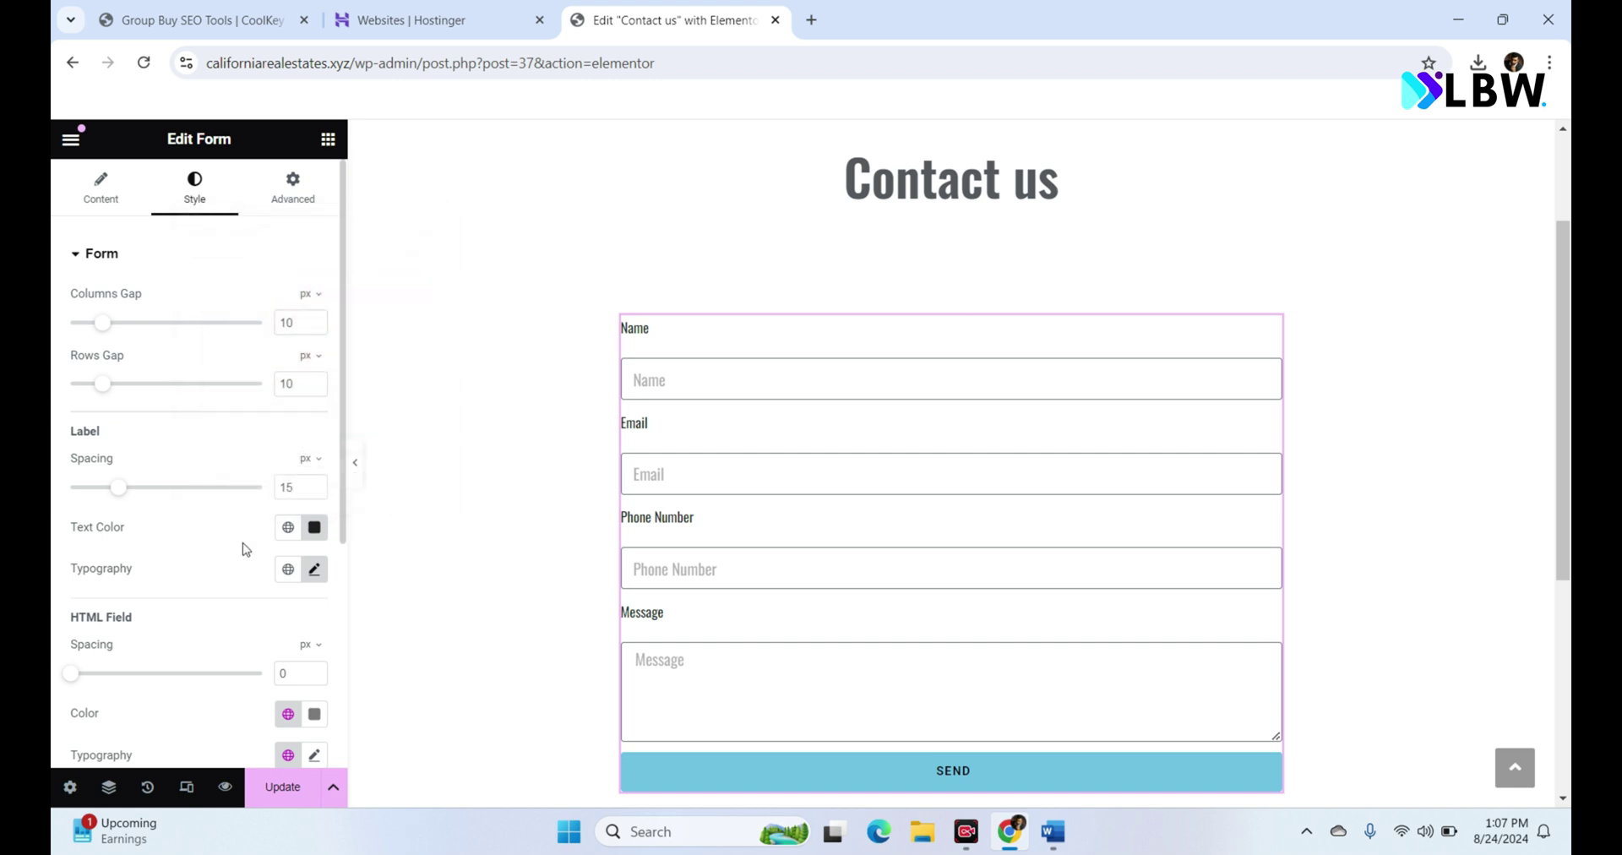
left_click(264, 798)
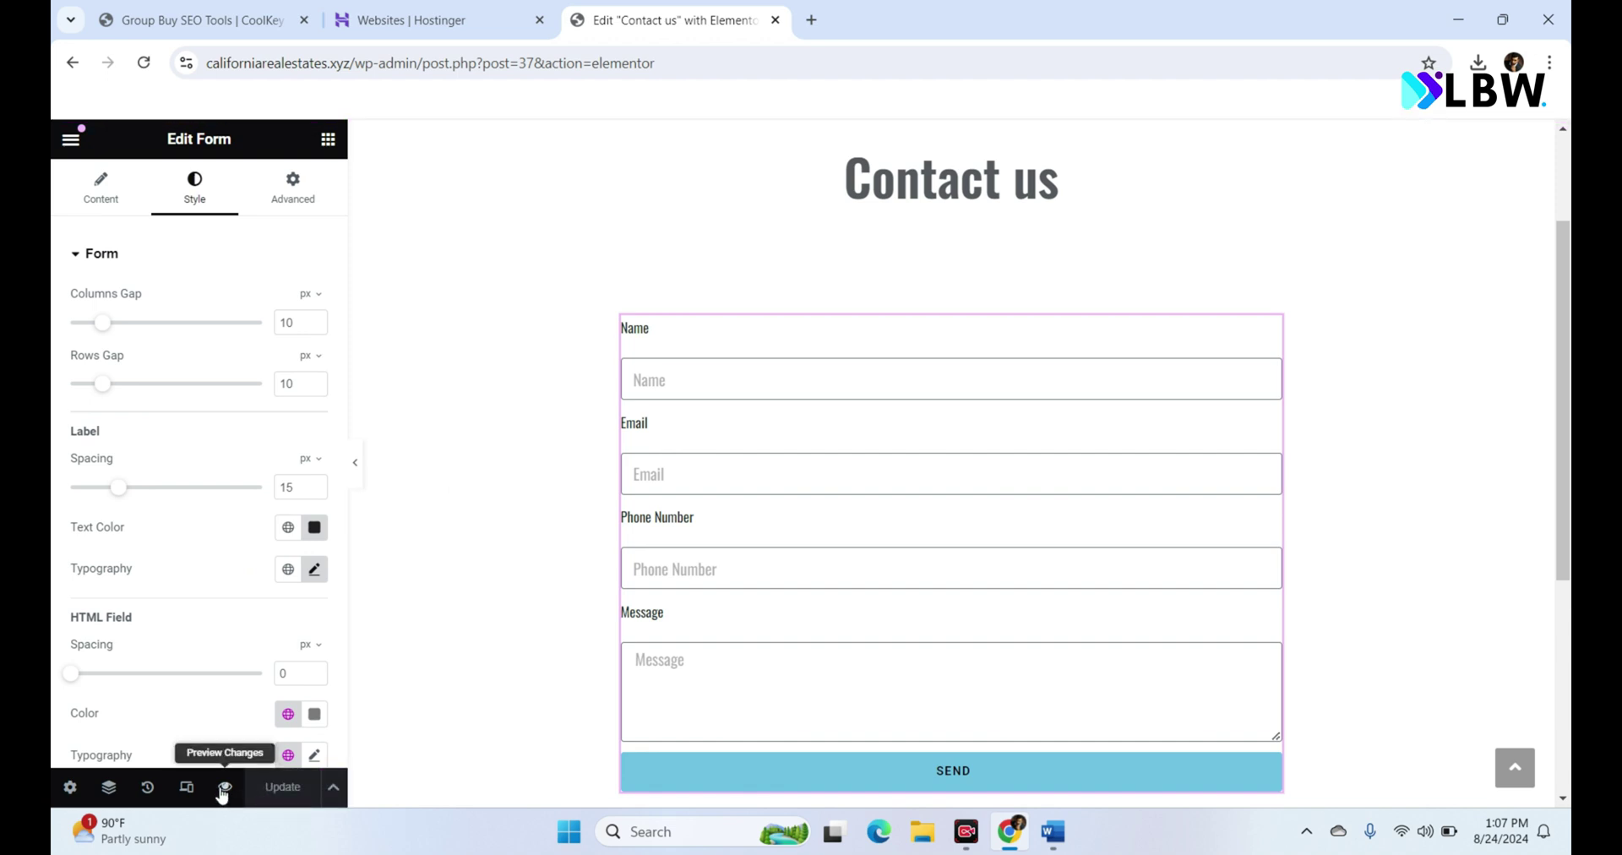
Step: Preview the Contact us page in a new tab, scroll through the styled form, then return to the editor
left_click(224, 787)
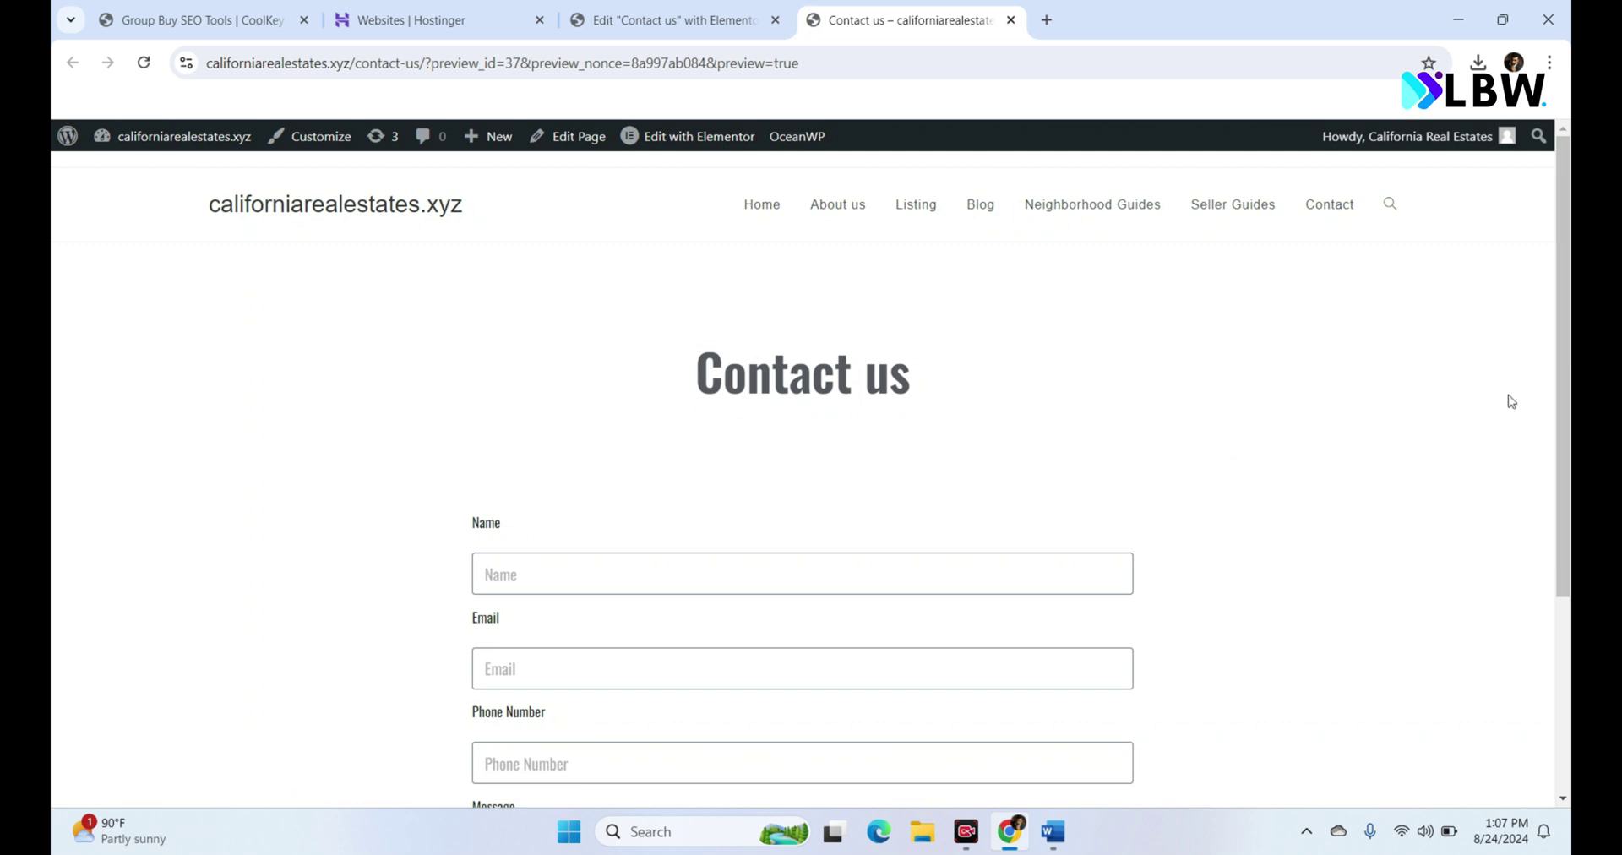
left_click_drag(1561, 325, 1562, 615)
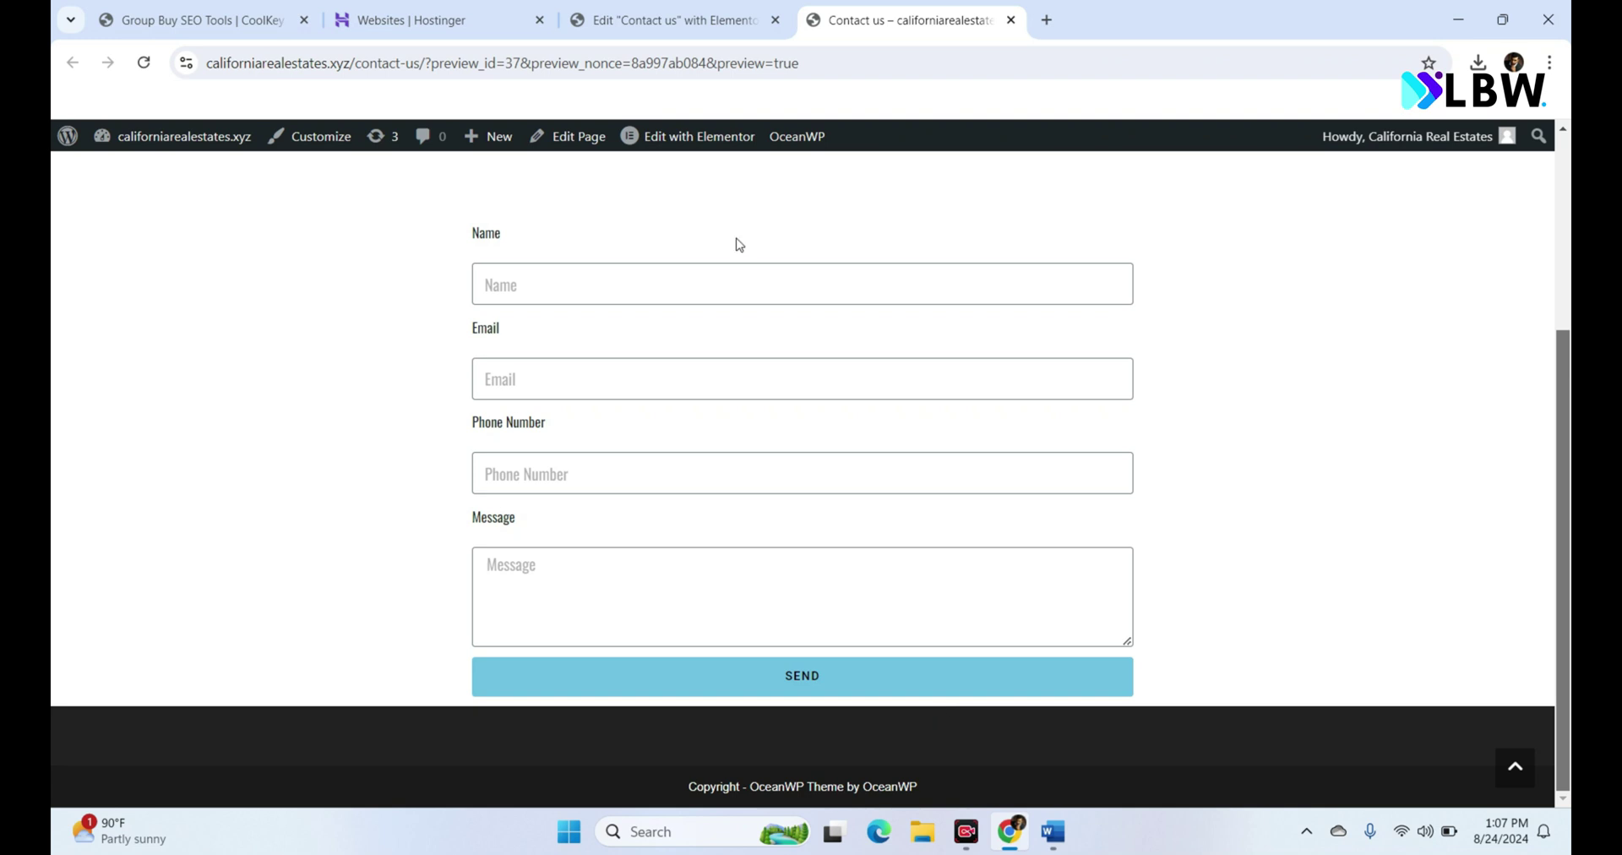
left_click(664, 15)
Step: Unlink the form container's margins, give it a 100 px bottom margin, and save
mouse_move(945, 363)
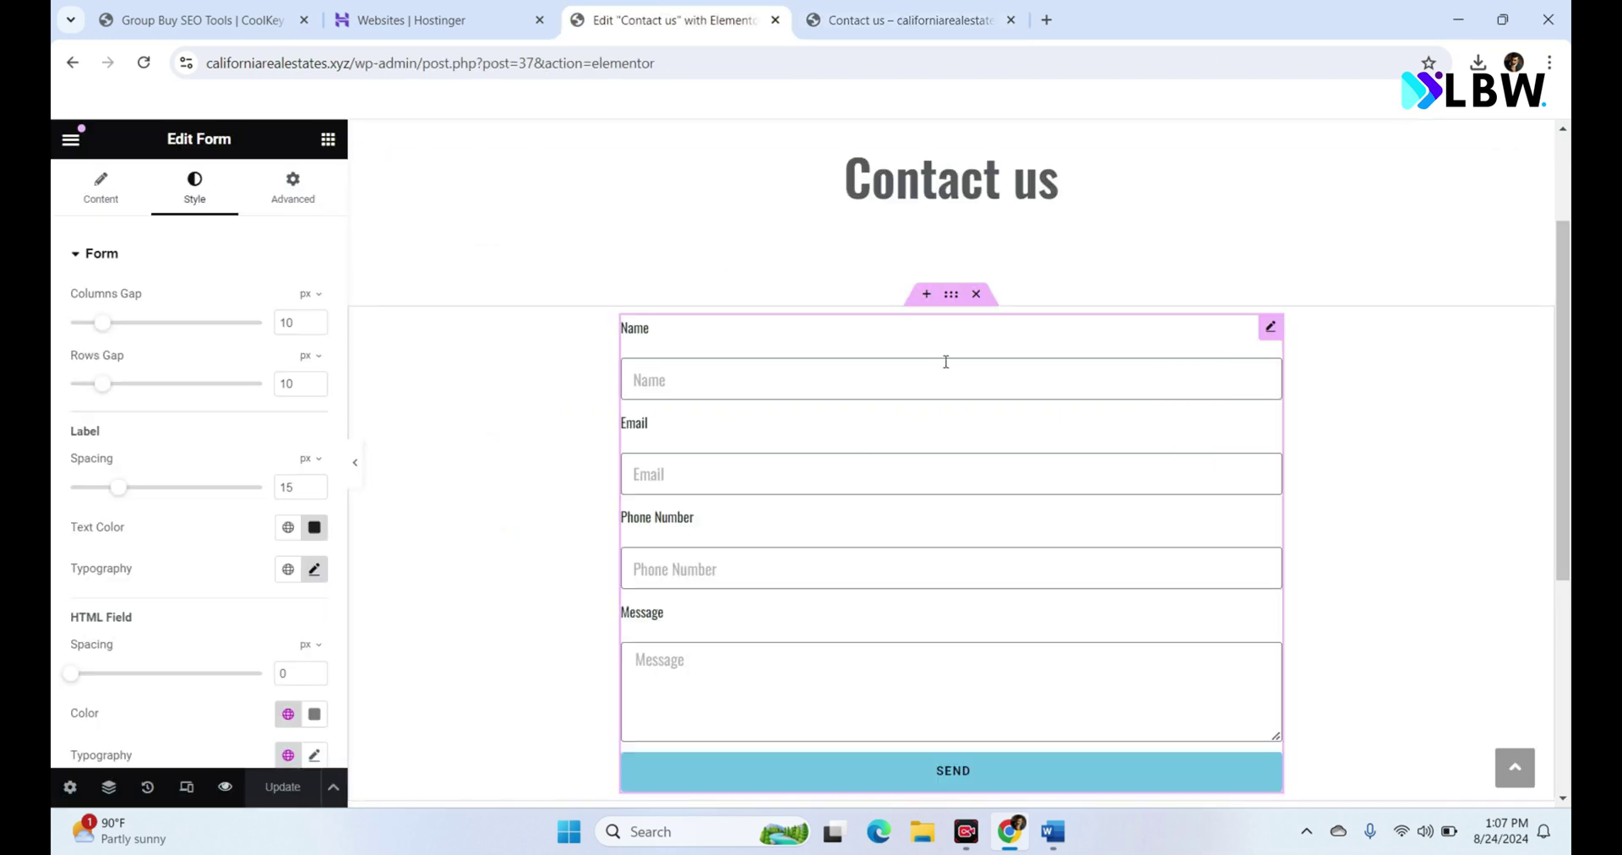
left_click(951, 296)
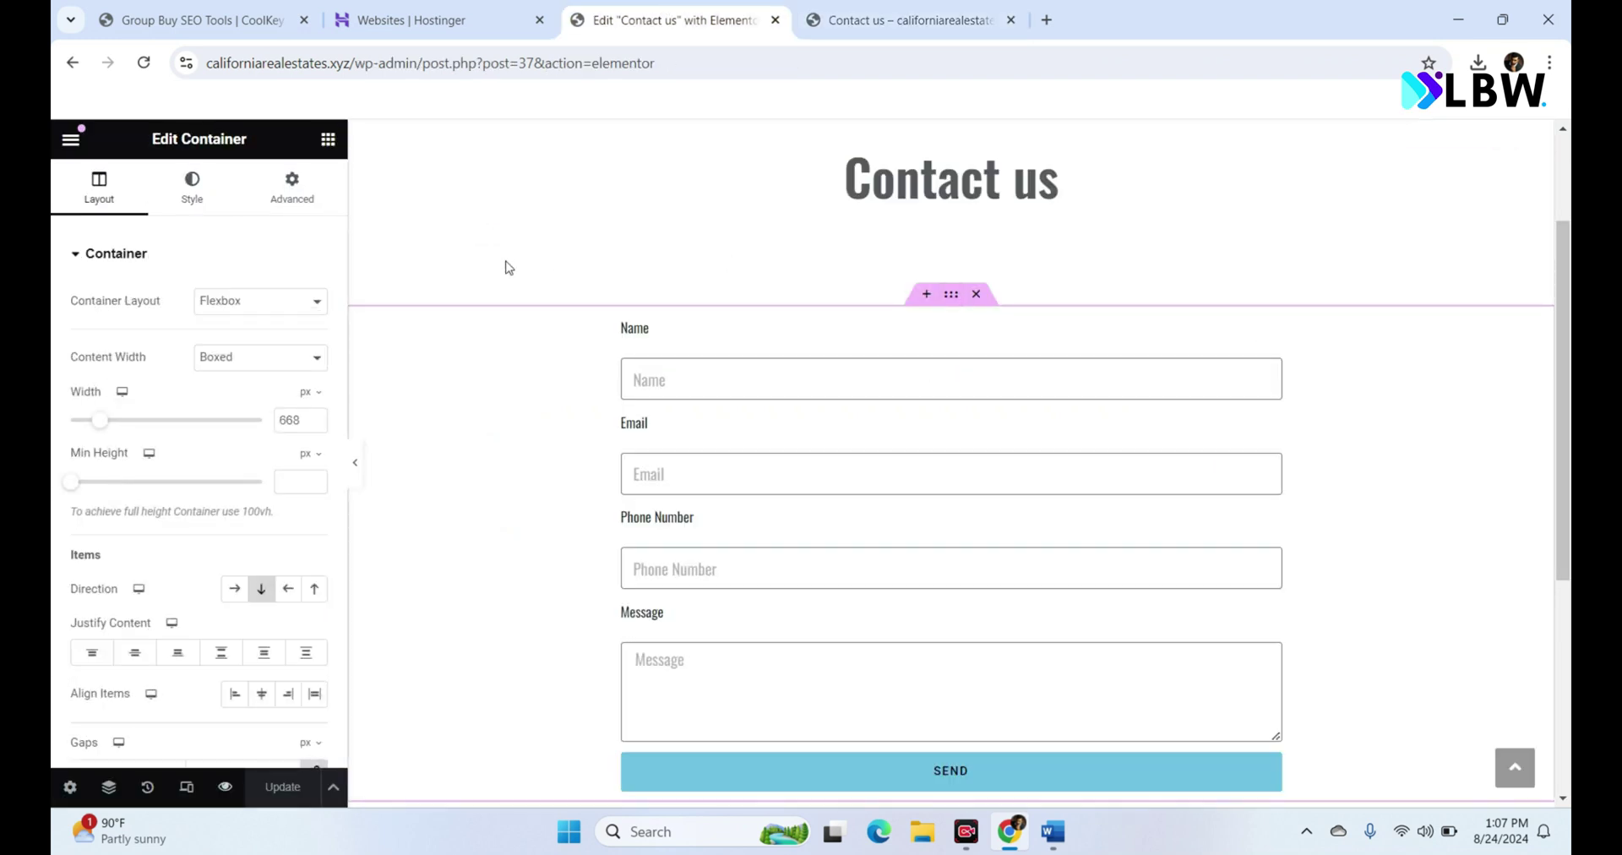
left_click(296, 182)
left_click(314, 324)
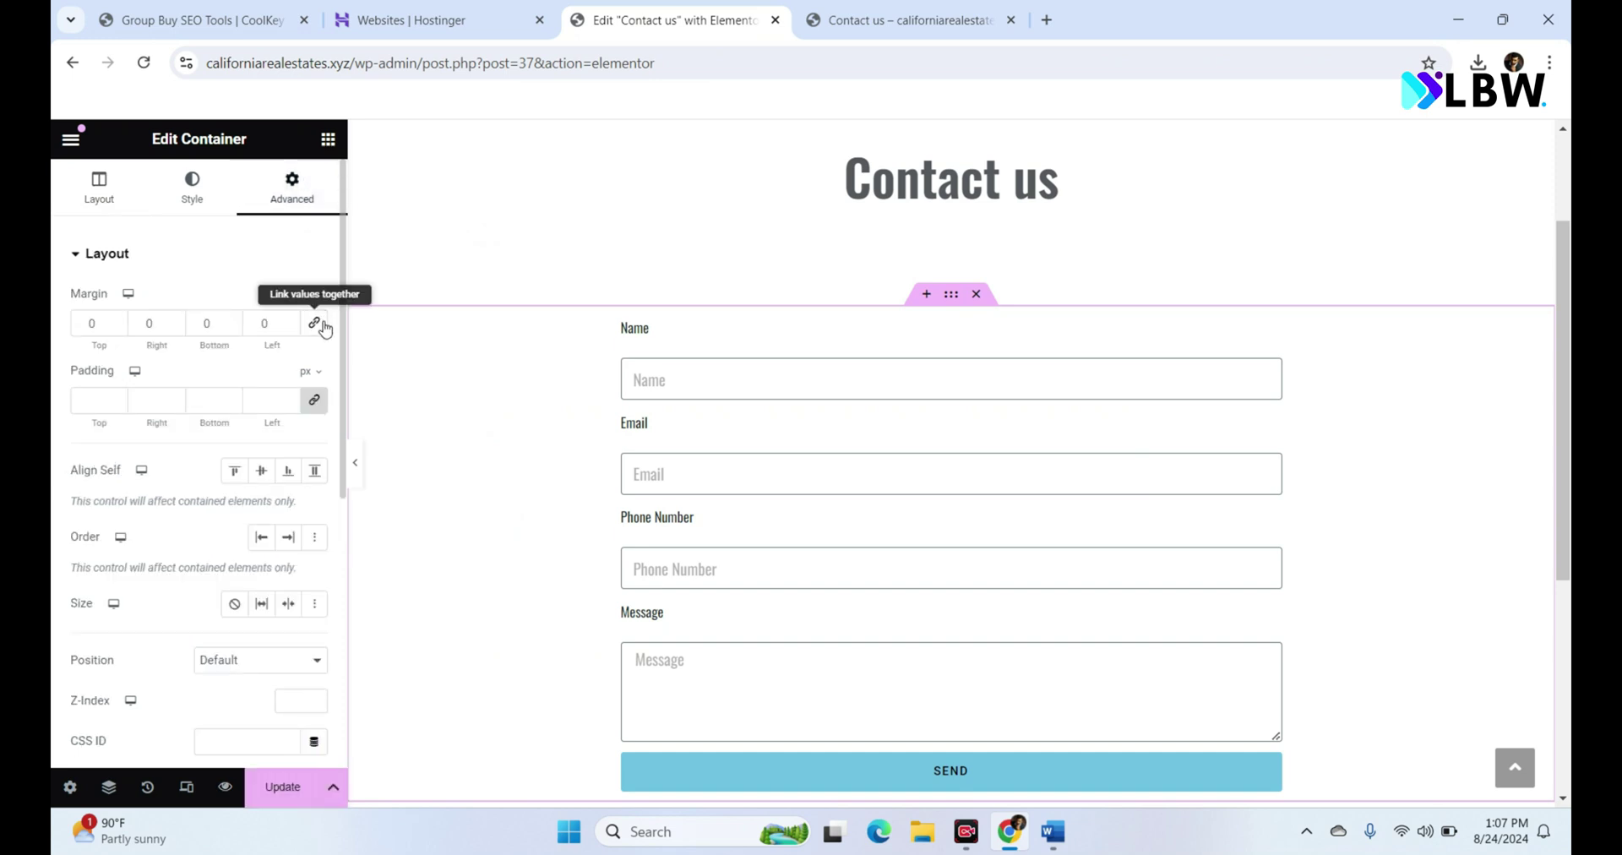
left_click(209, 325)
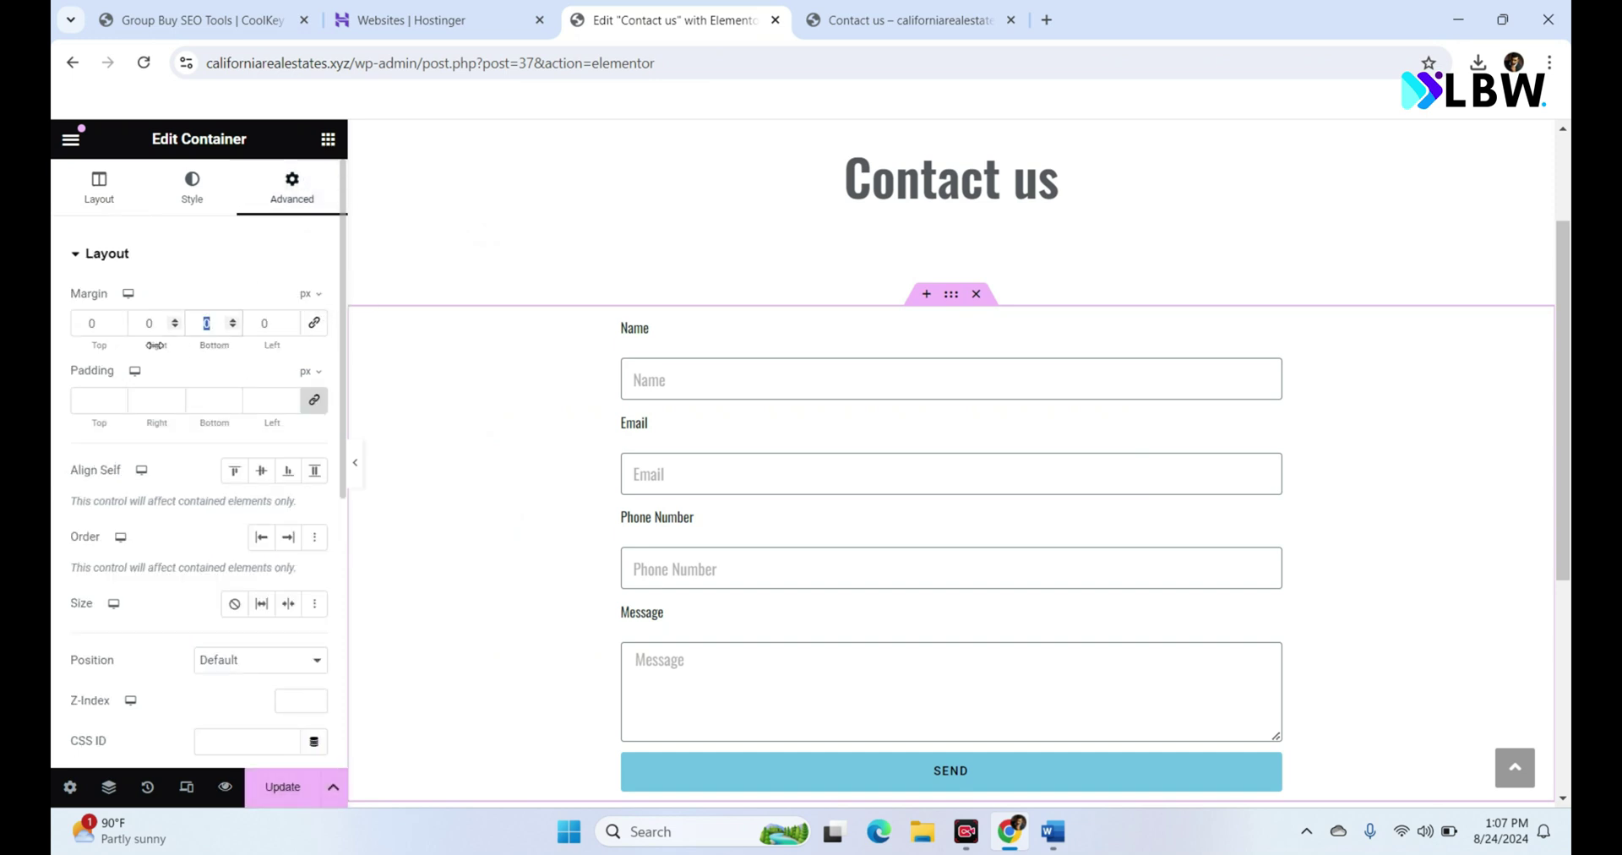
type("100")
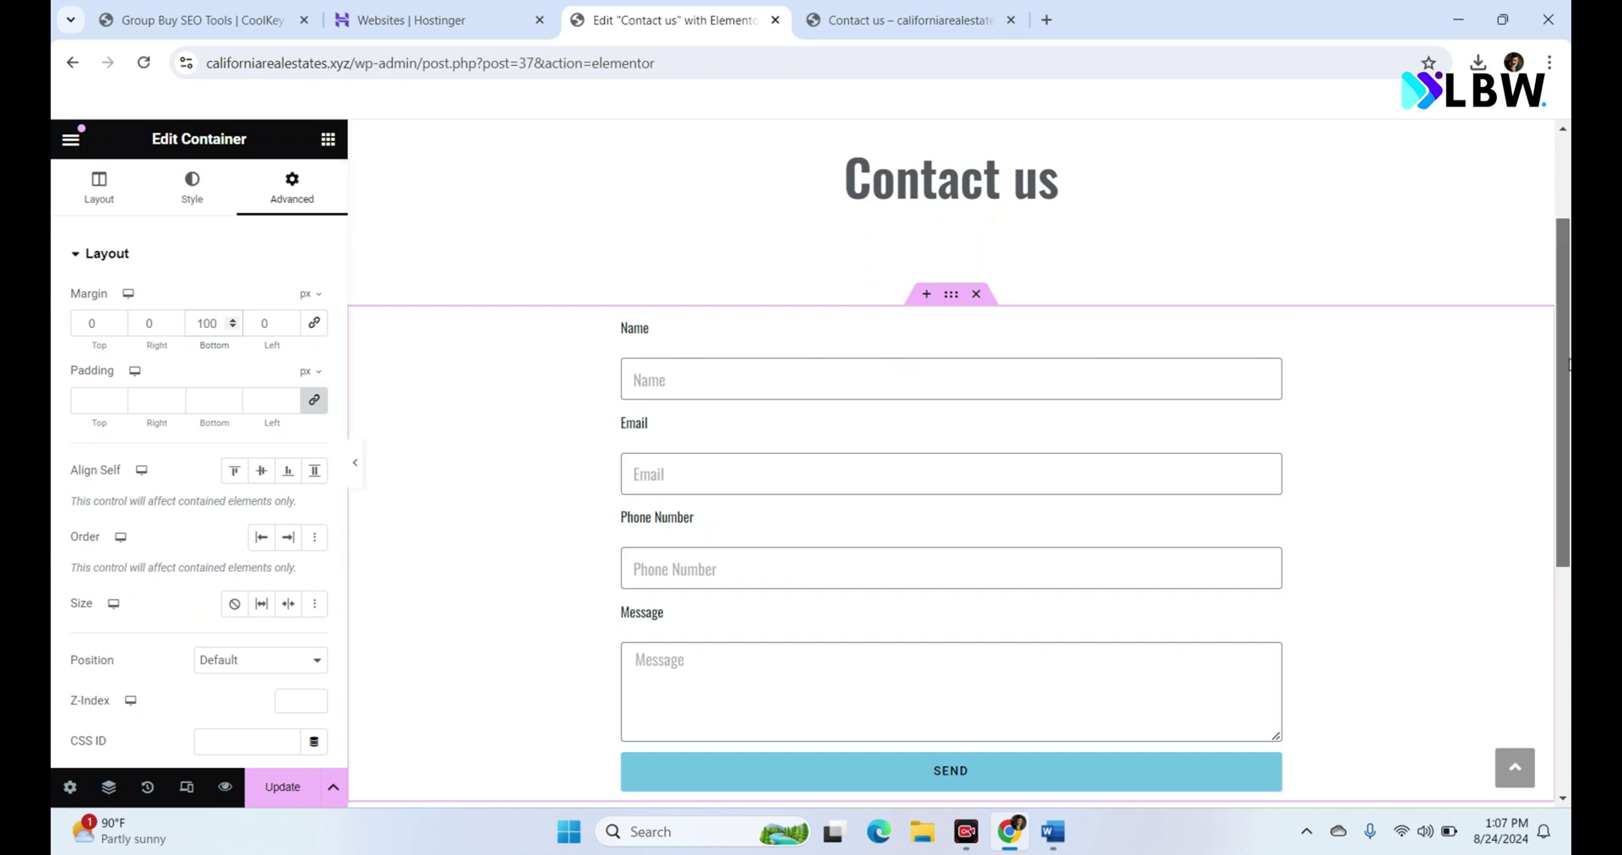
scroll(1568, 456, "down", 2)
left_click(273, 788)
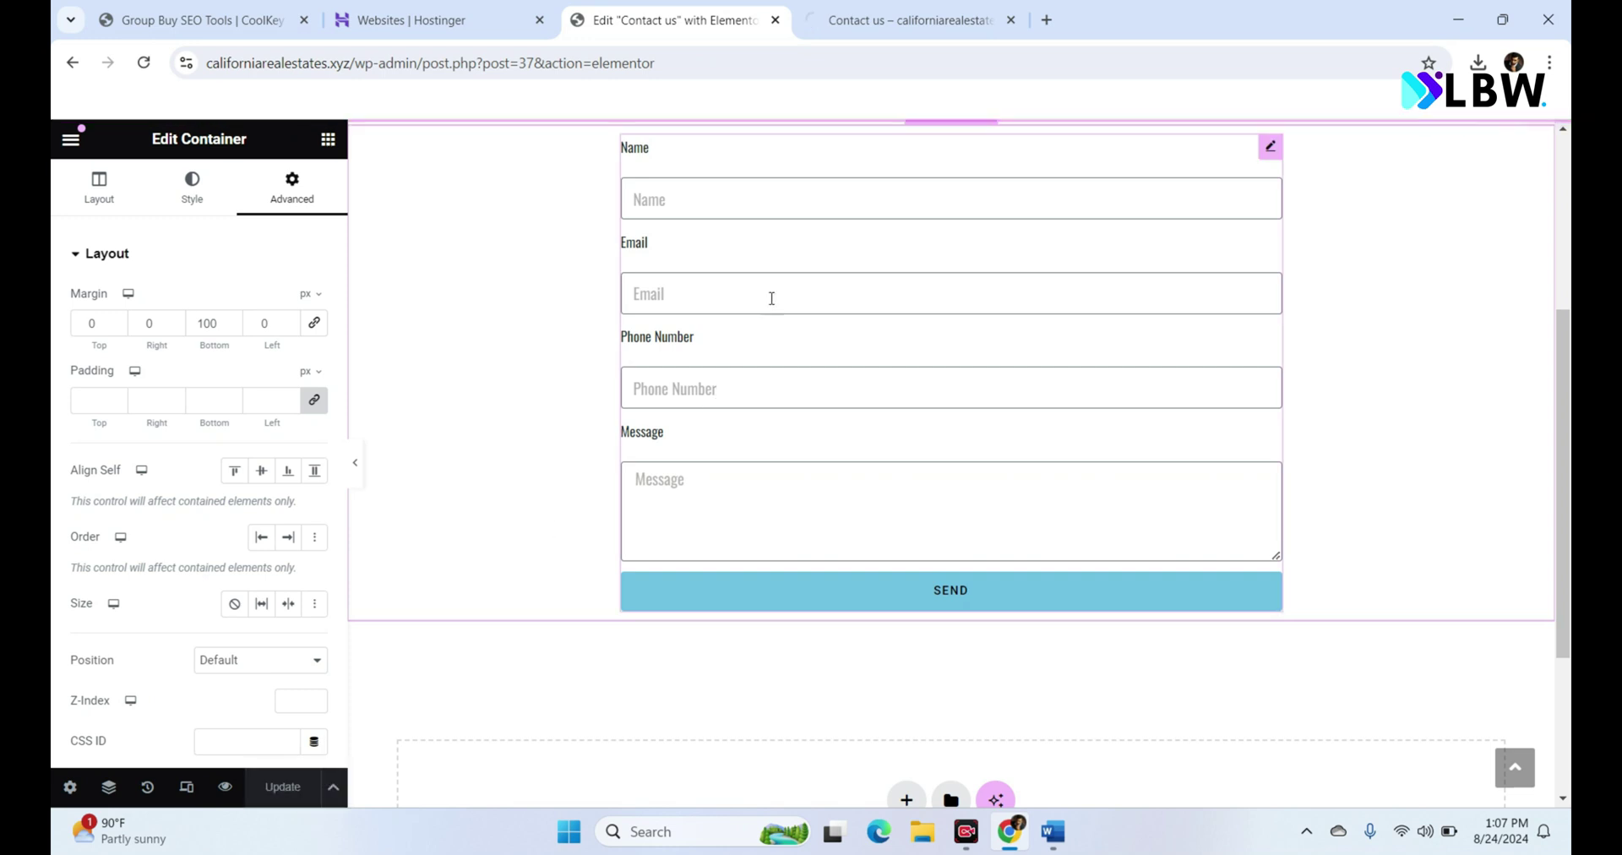
Step: Switch to the live preview, scroll through it, and click into the Phone Number field
left_click(911, 20)
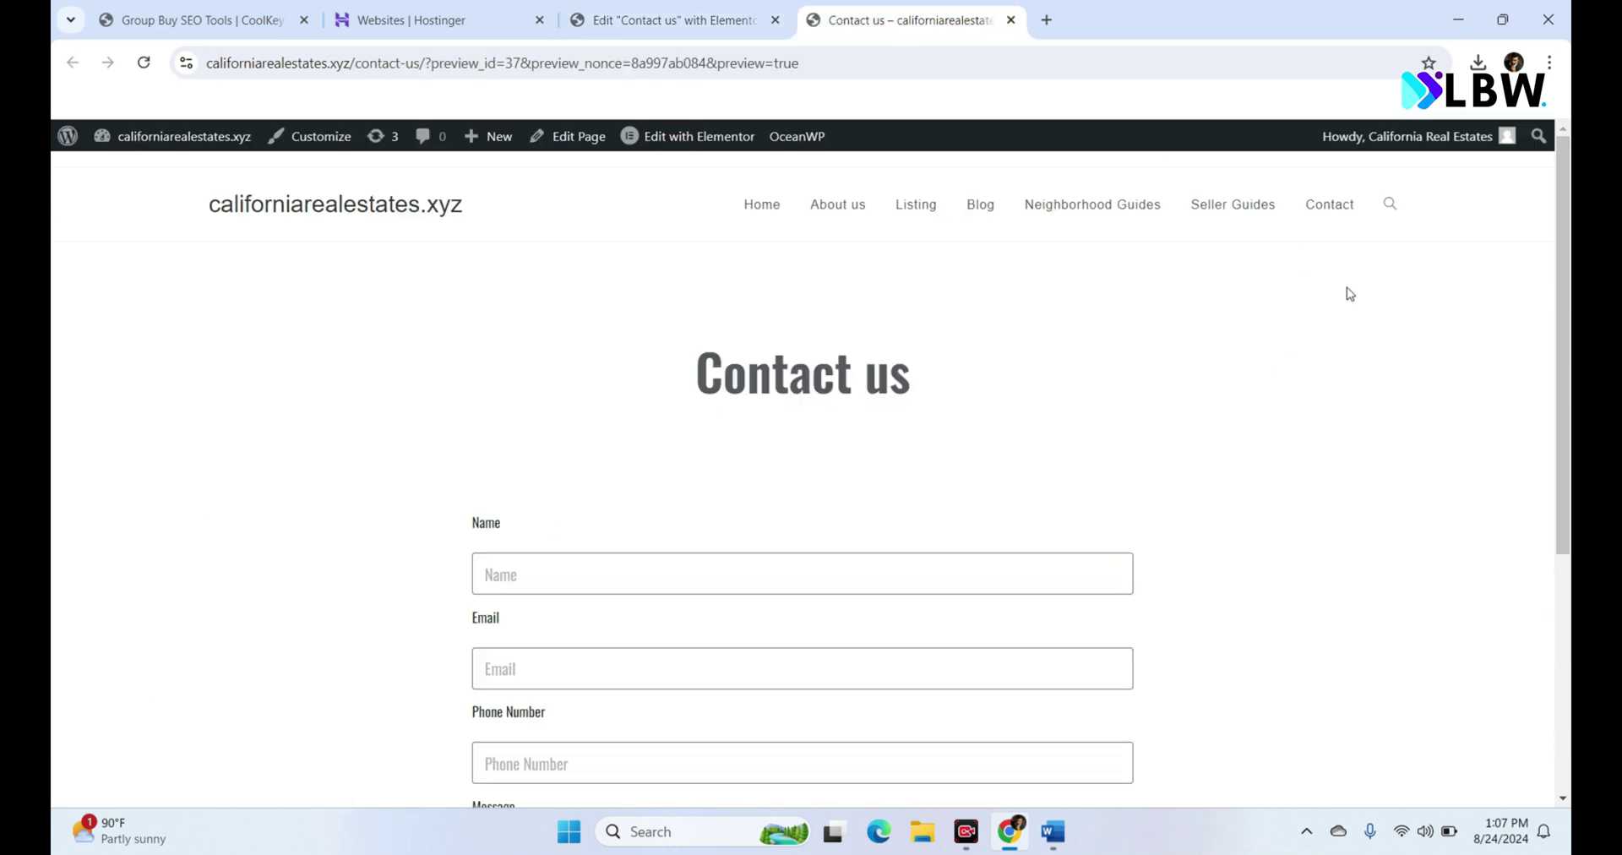
scroll(1569, 437, "down", 3)
scroll(1570, 524, "up", 2)
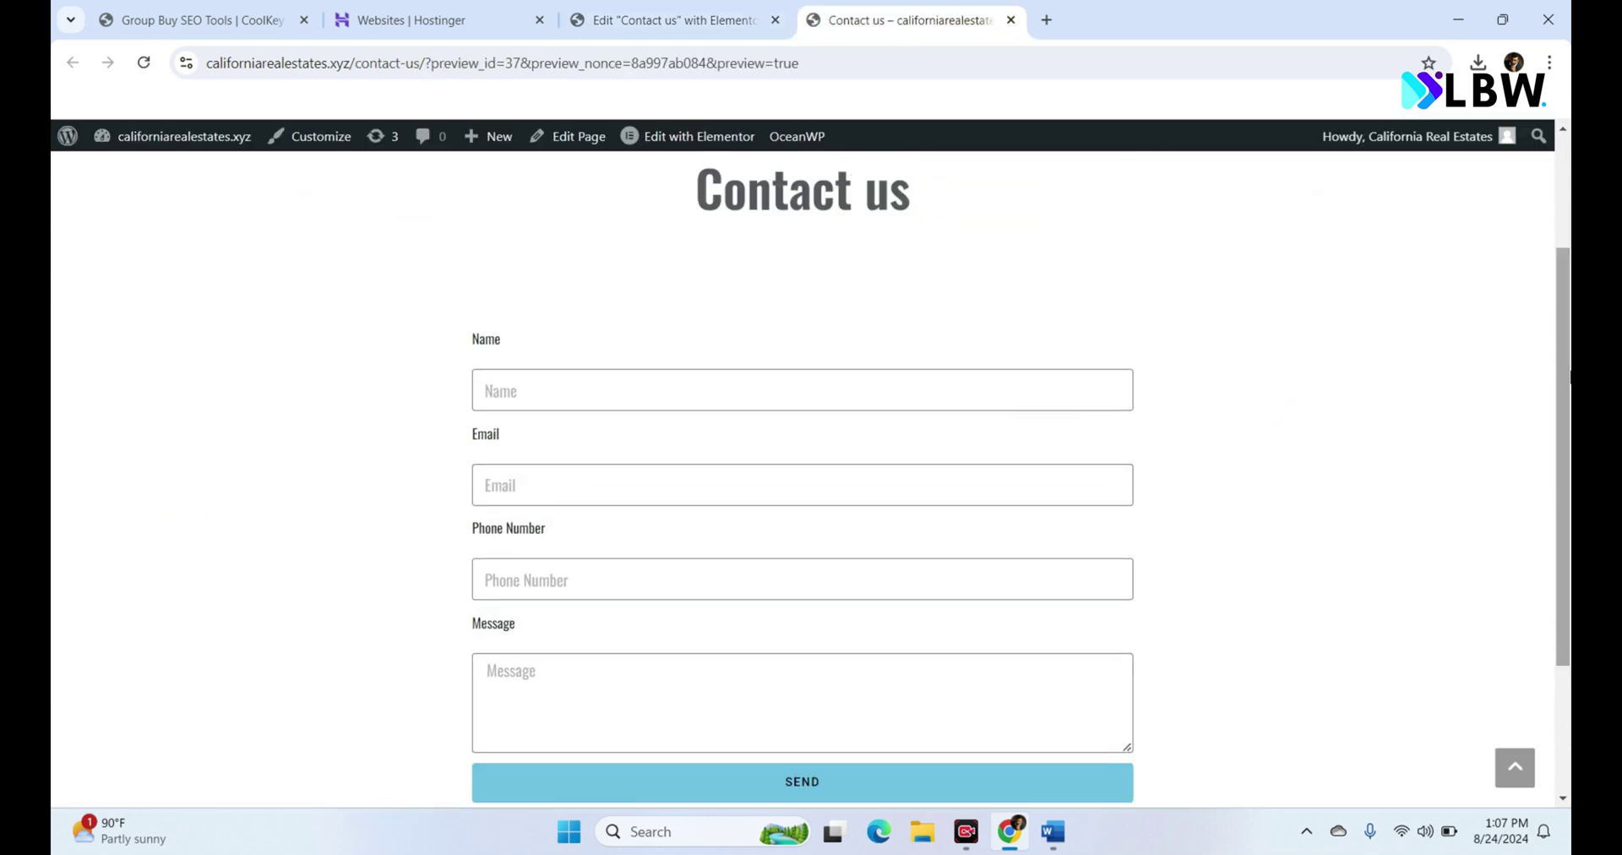
scroll(1570, 378, "down", 2)
scroll(1570, 372, "up", 3)
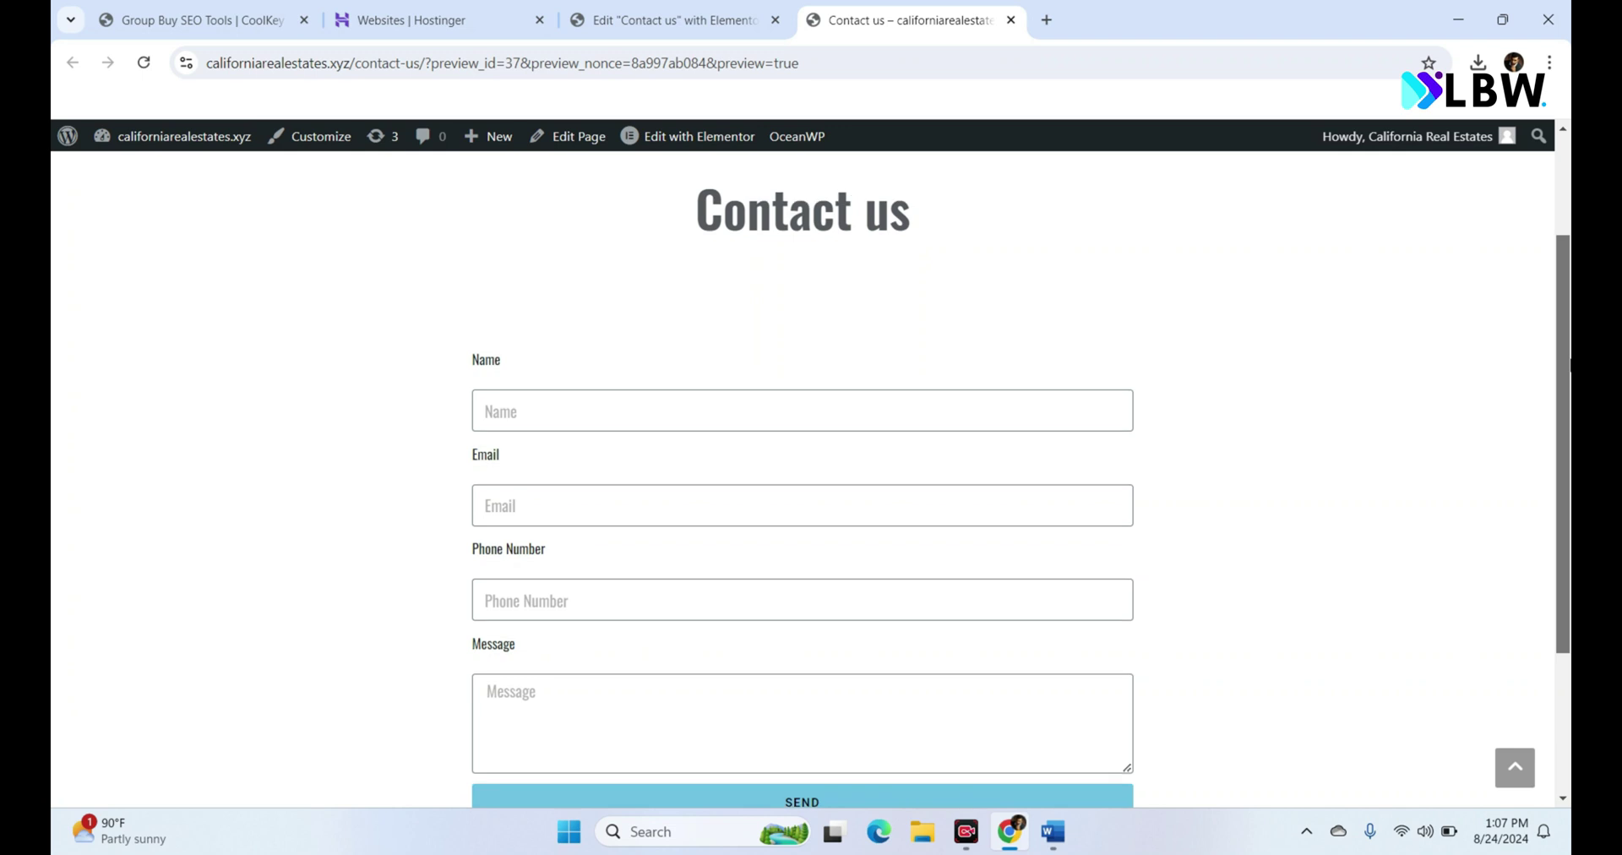
scroll(1570, 372, "down", 1)
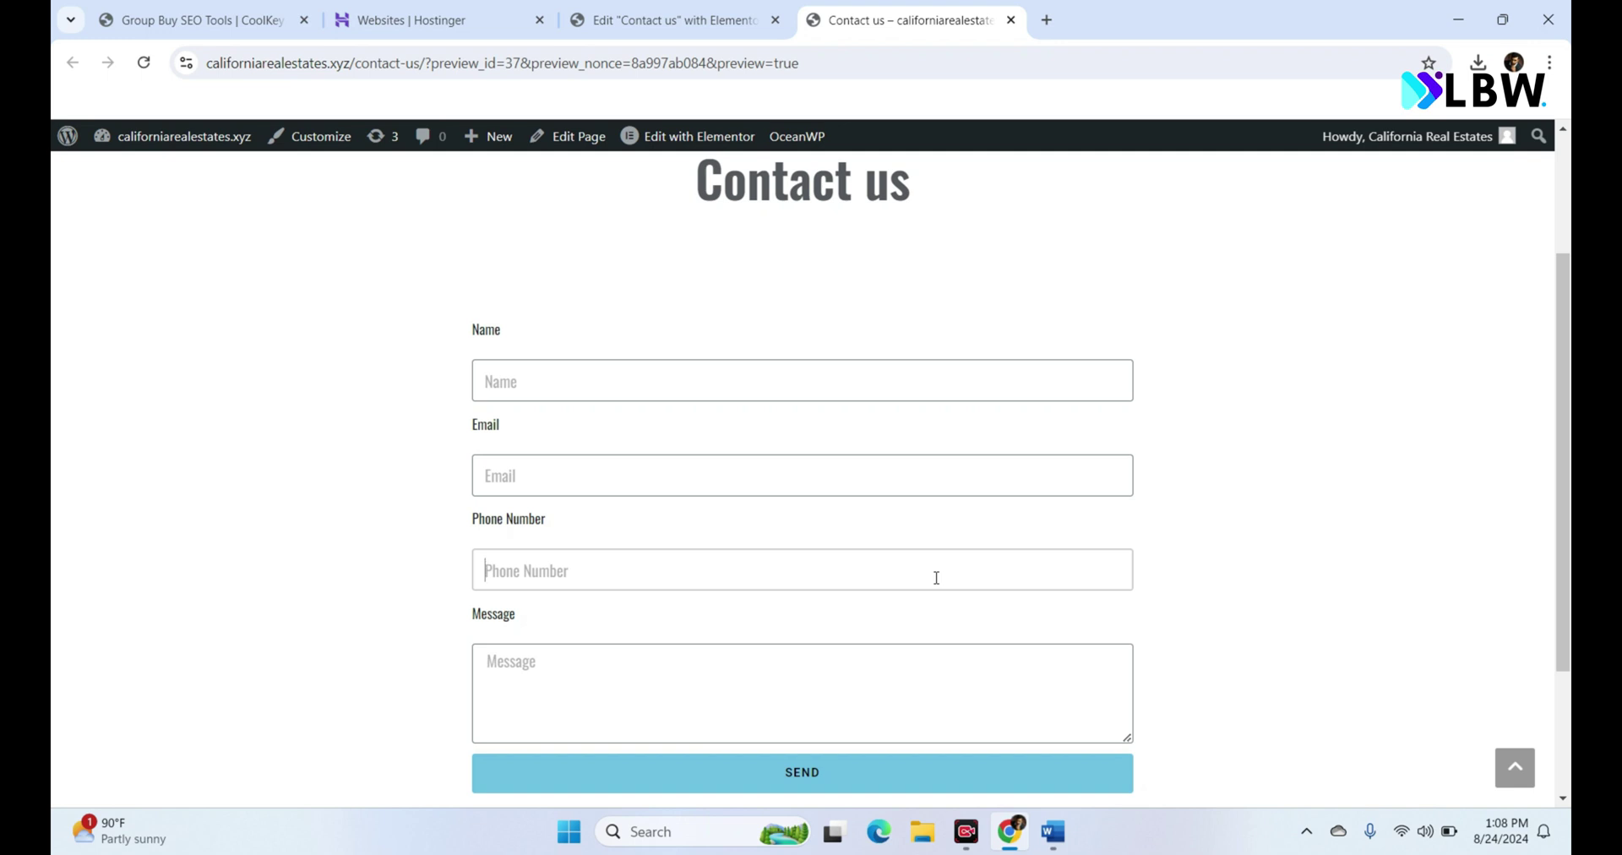
left_click(936, 578)
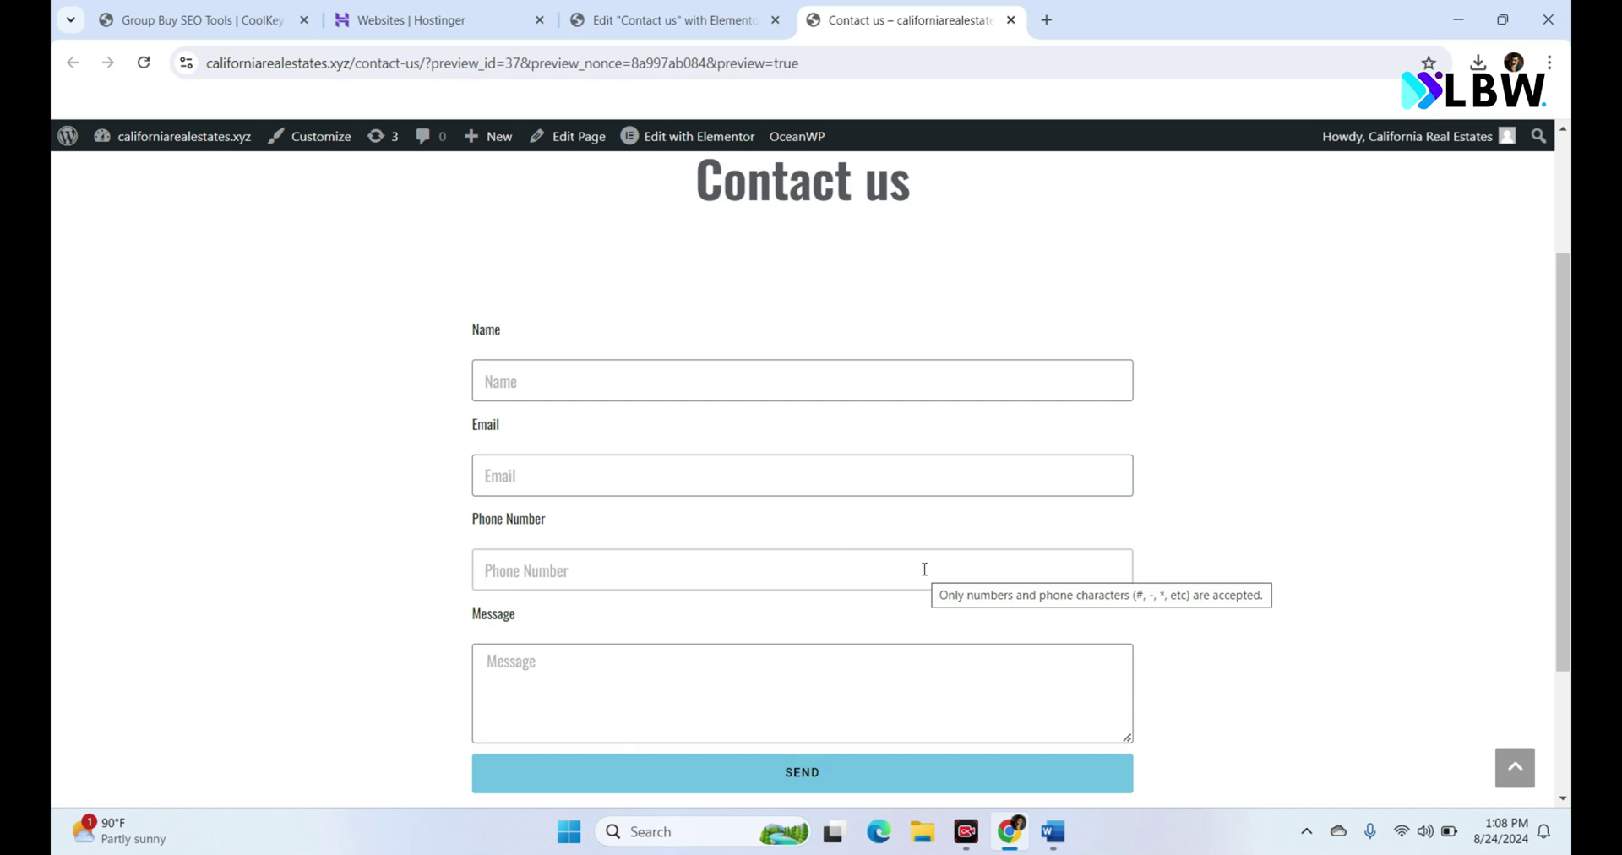
Step: Search the WordPress plugin directory for 'country code' under Plugins > Add New Plugin
mouse_move(107, 147)
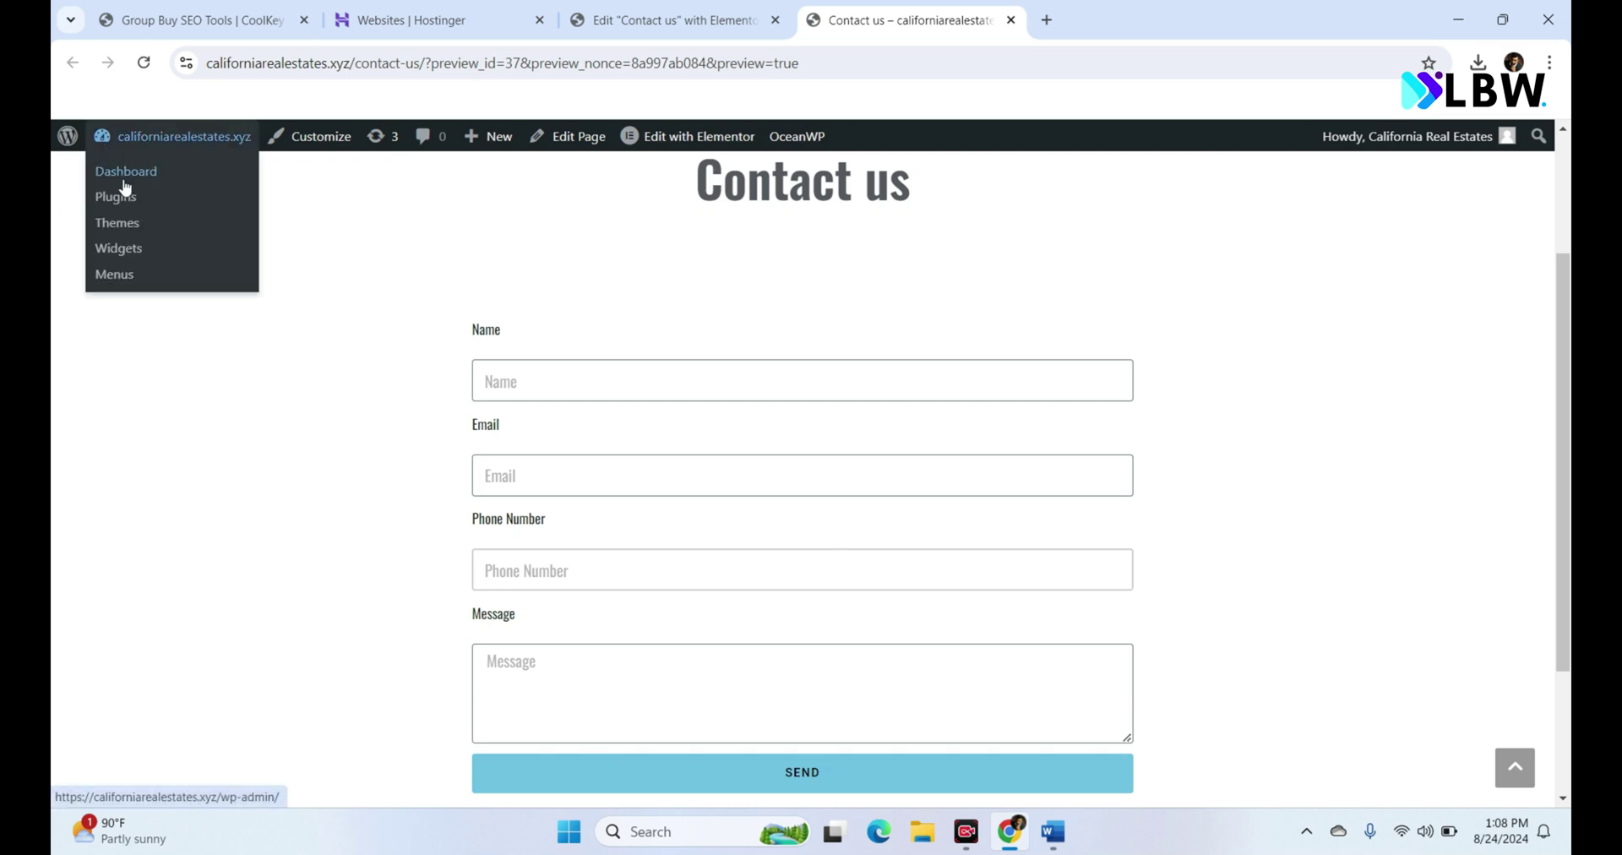
left_click(127, 173)
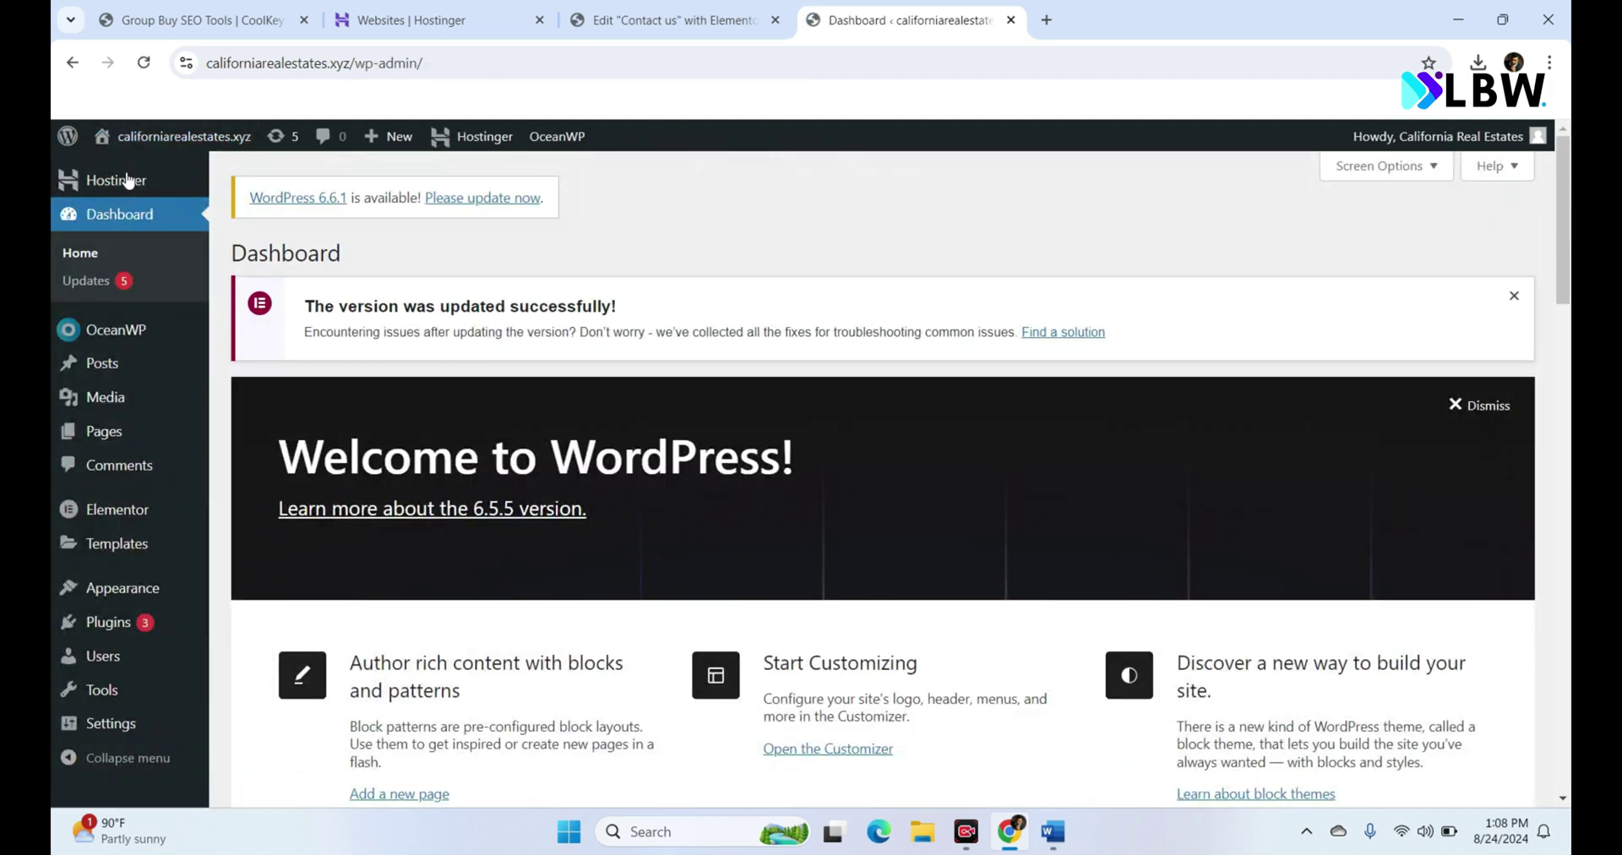
mouse_move(152, 625)
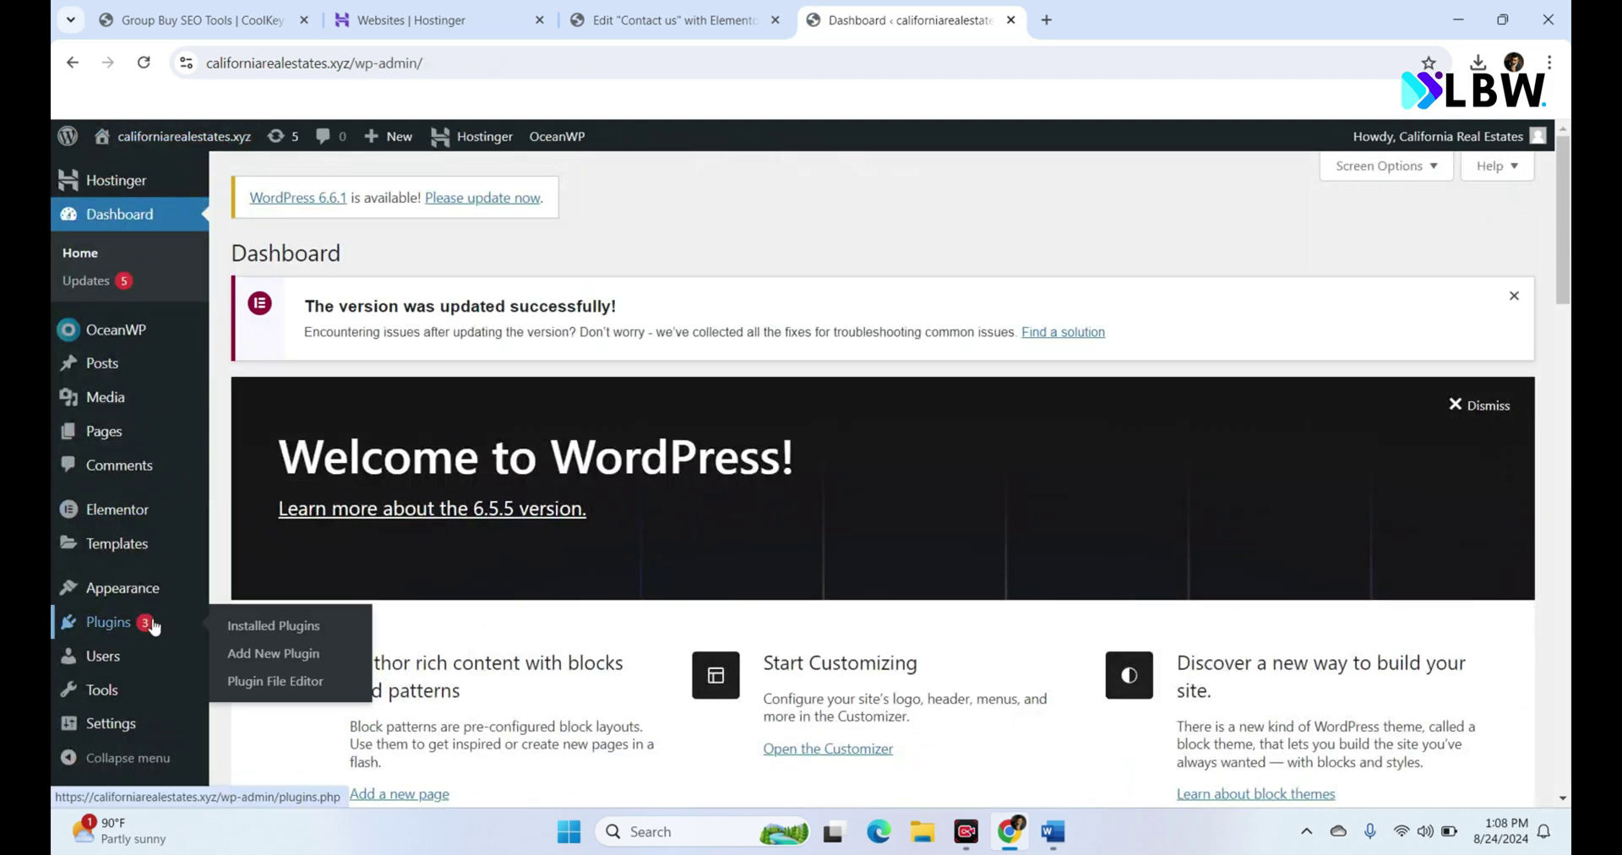
left_click(258, 655)
left_click(1291, 310)
type("c")
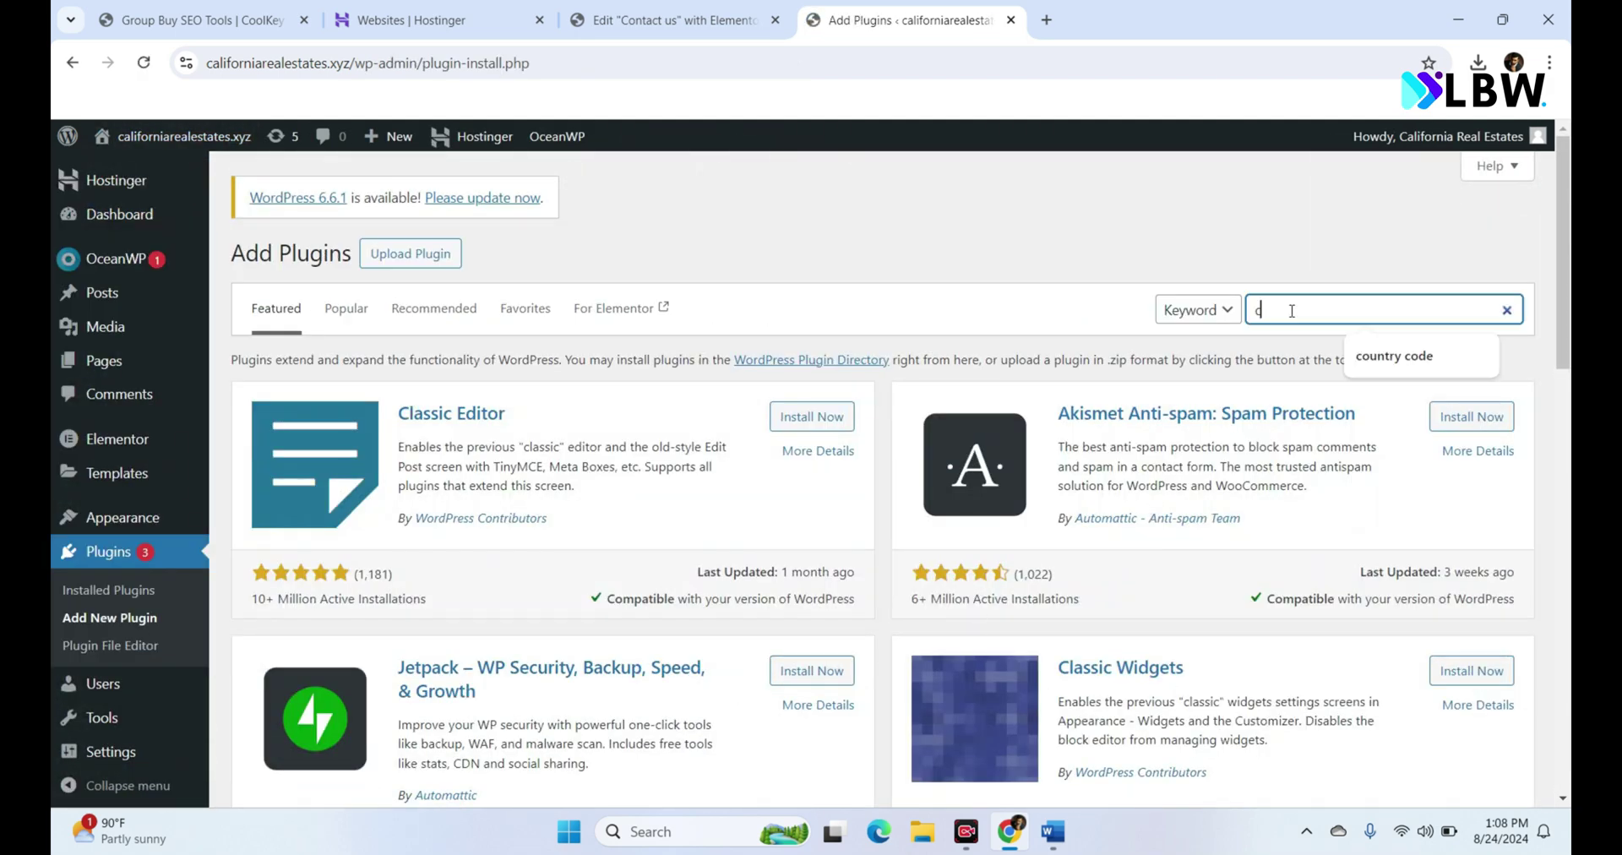
type("ountry c")
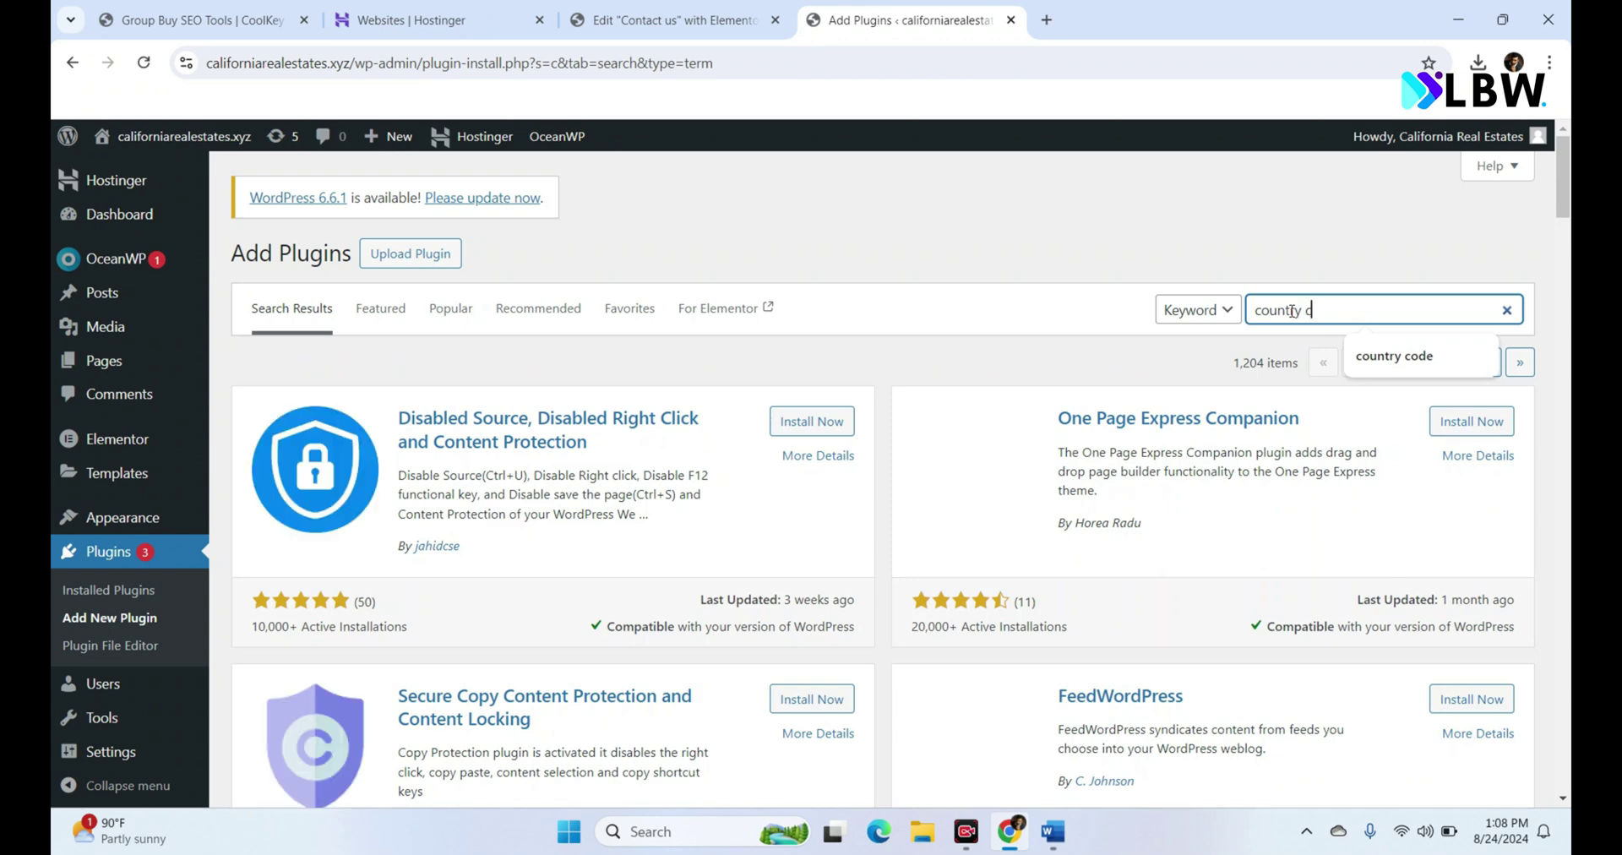
type("ode")
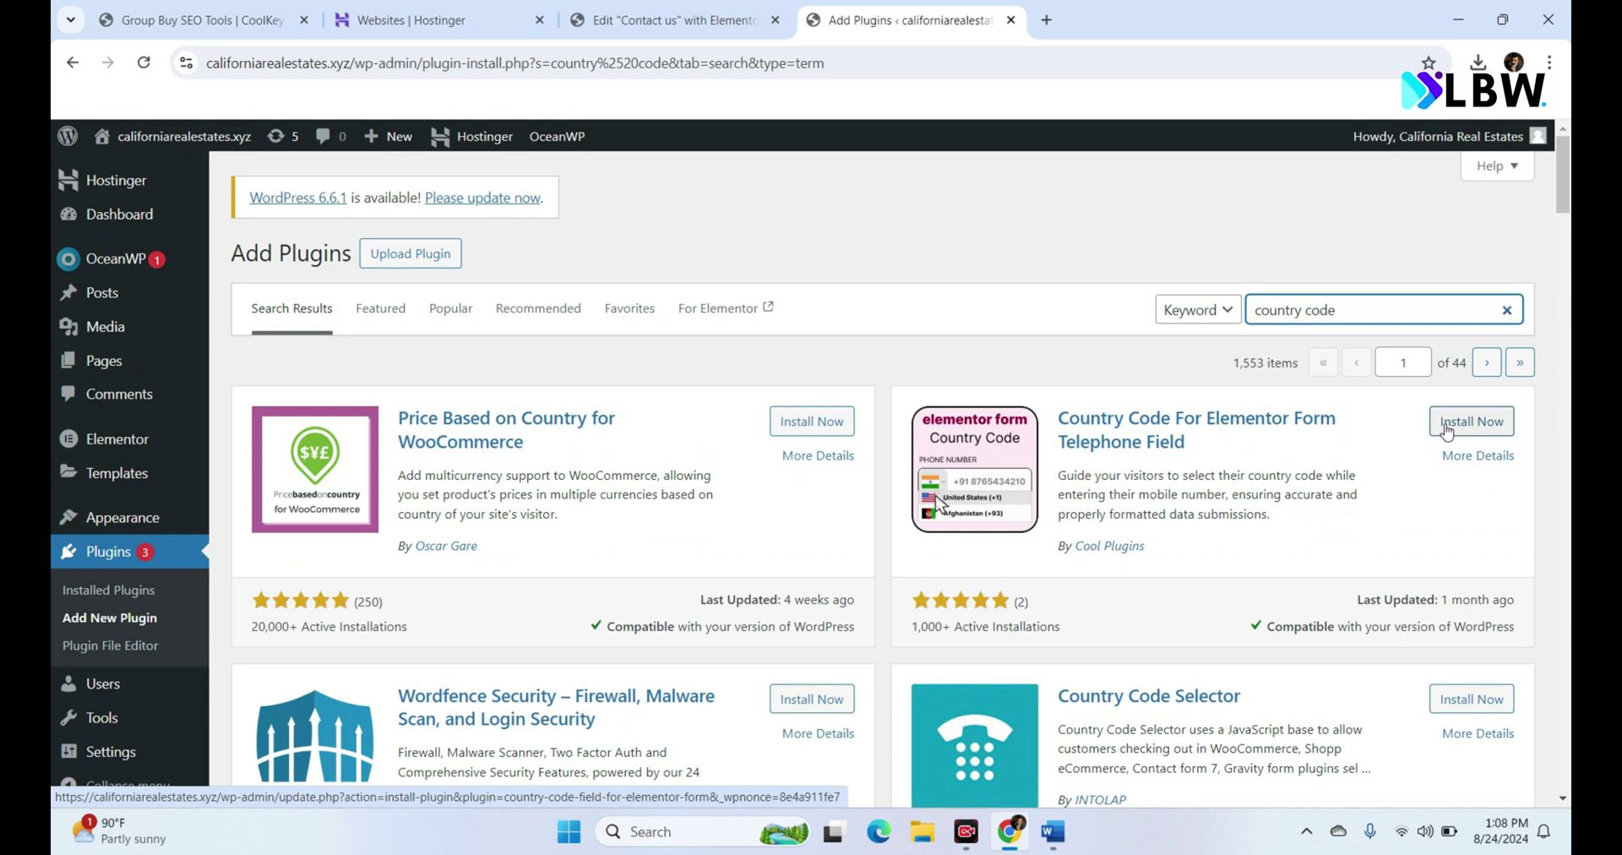
Step: Install and activate Country Code For Elementor Form, then return to the editor tab
left_click(1447, 429)
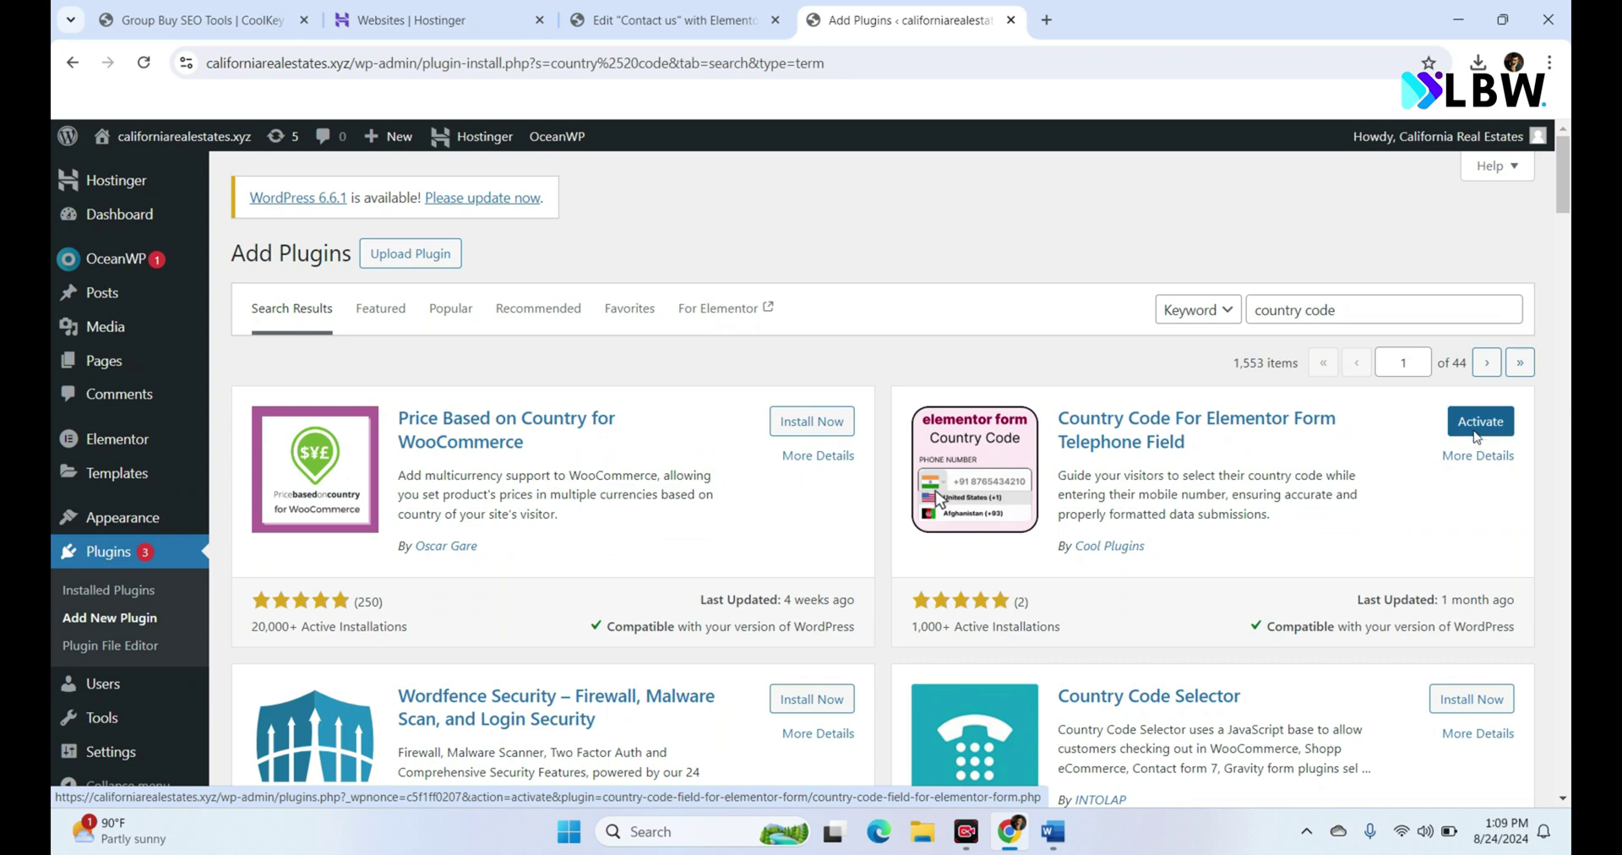
left_click(1475, 435)
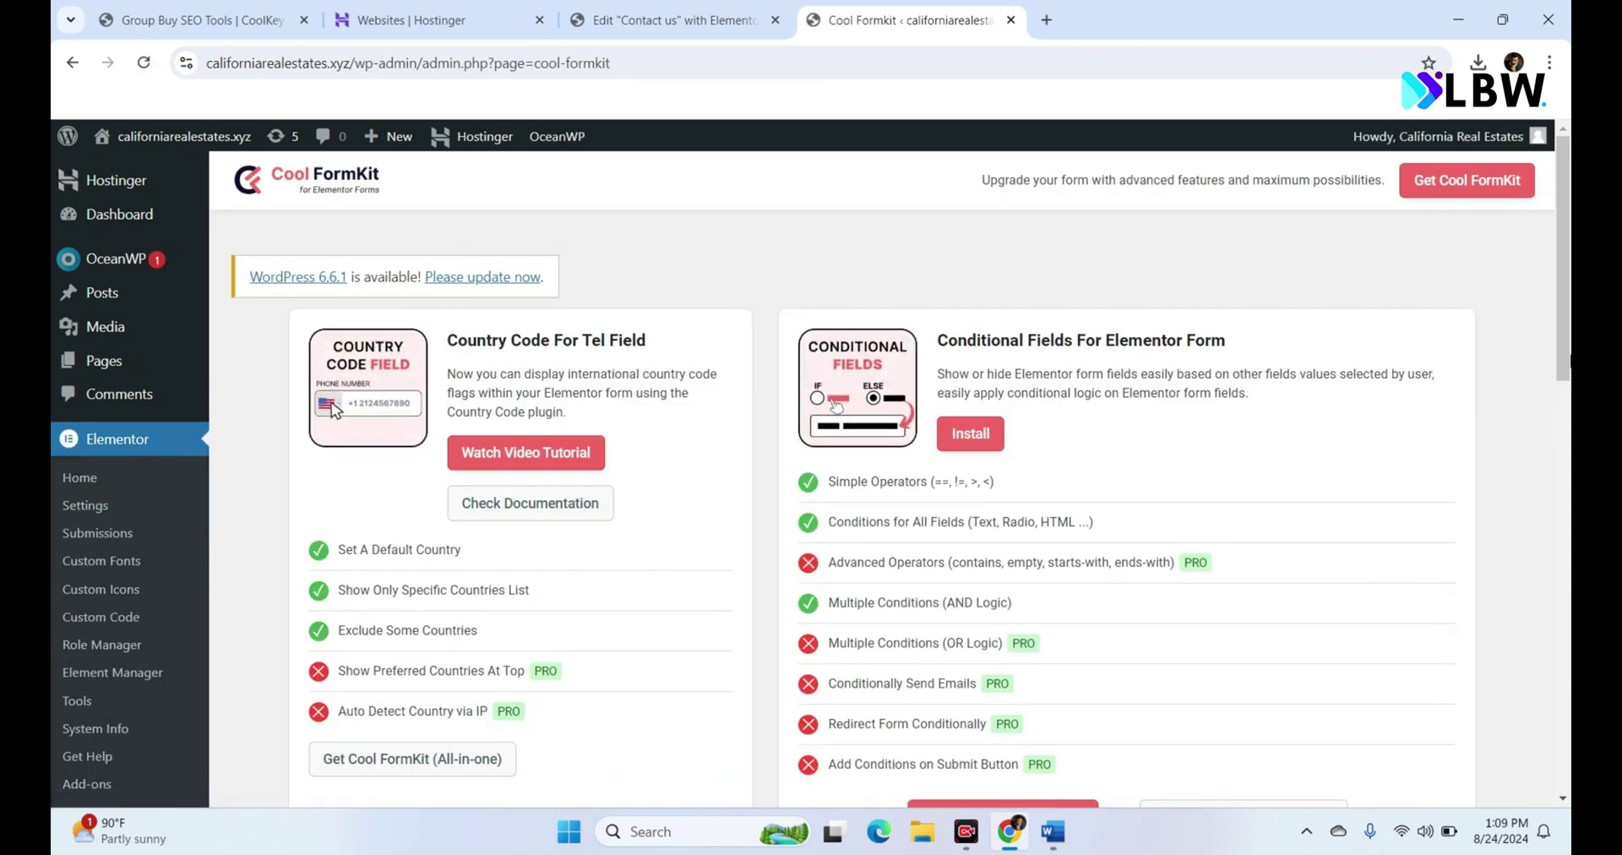
left_click_drag(1565, 296, 1564, 143)
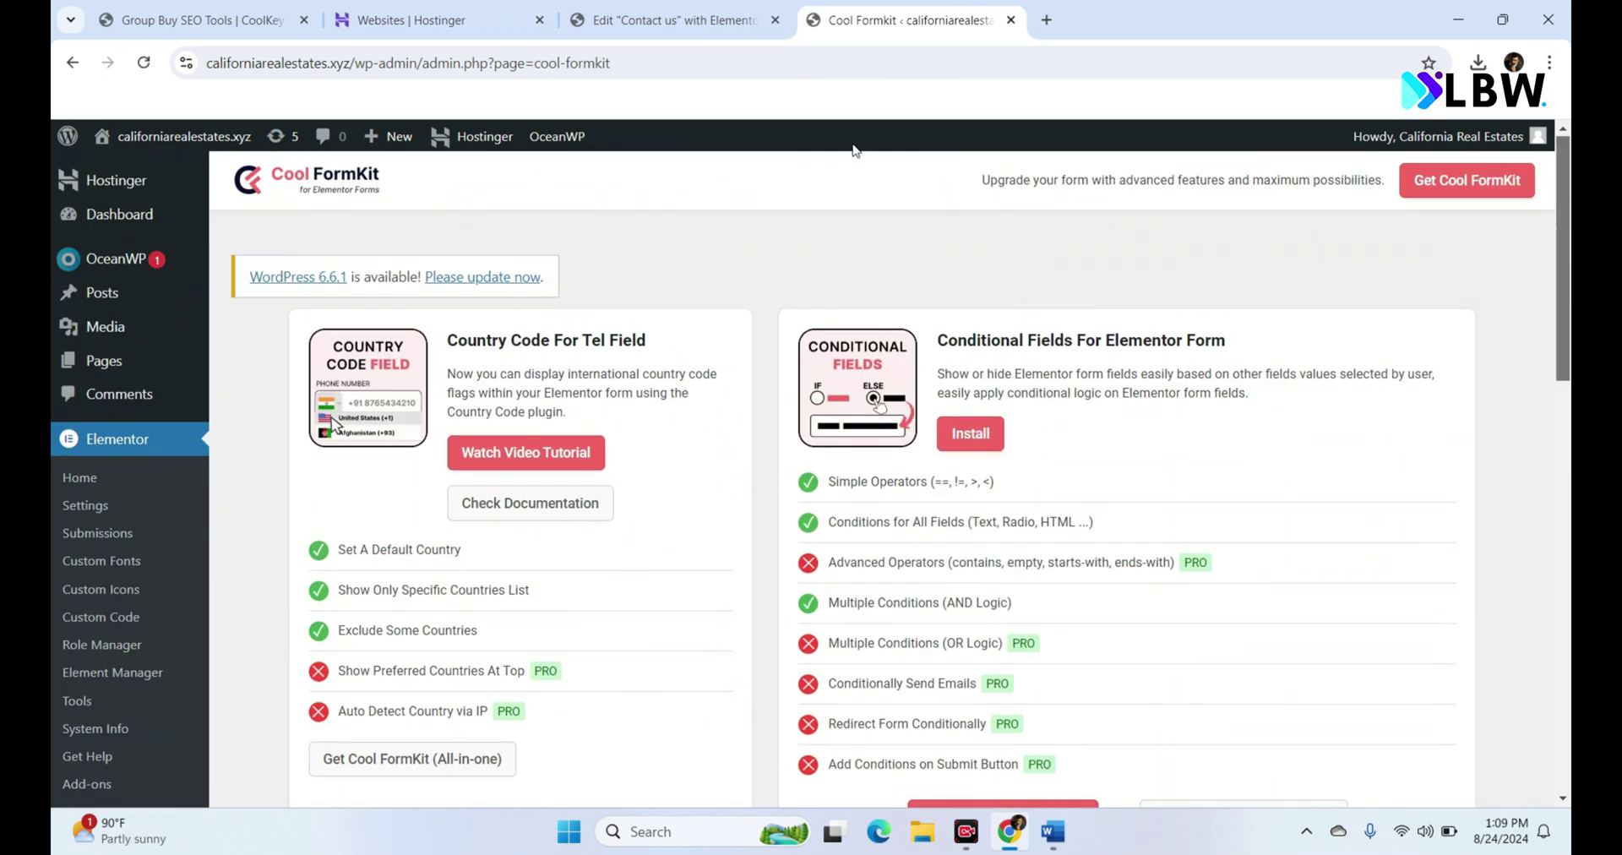
left_click(663, 19)
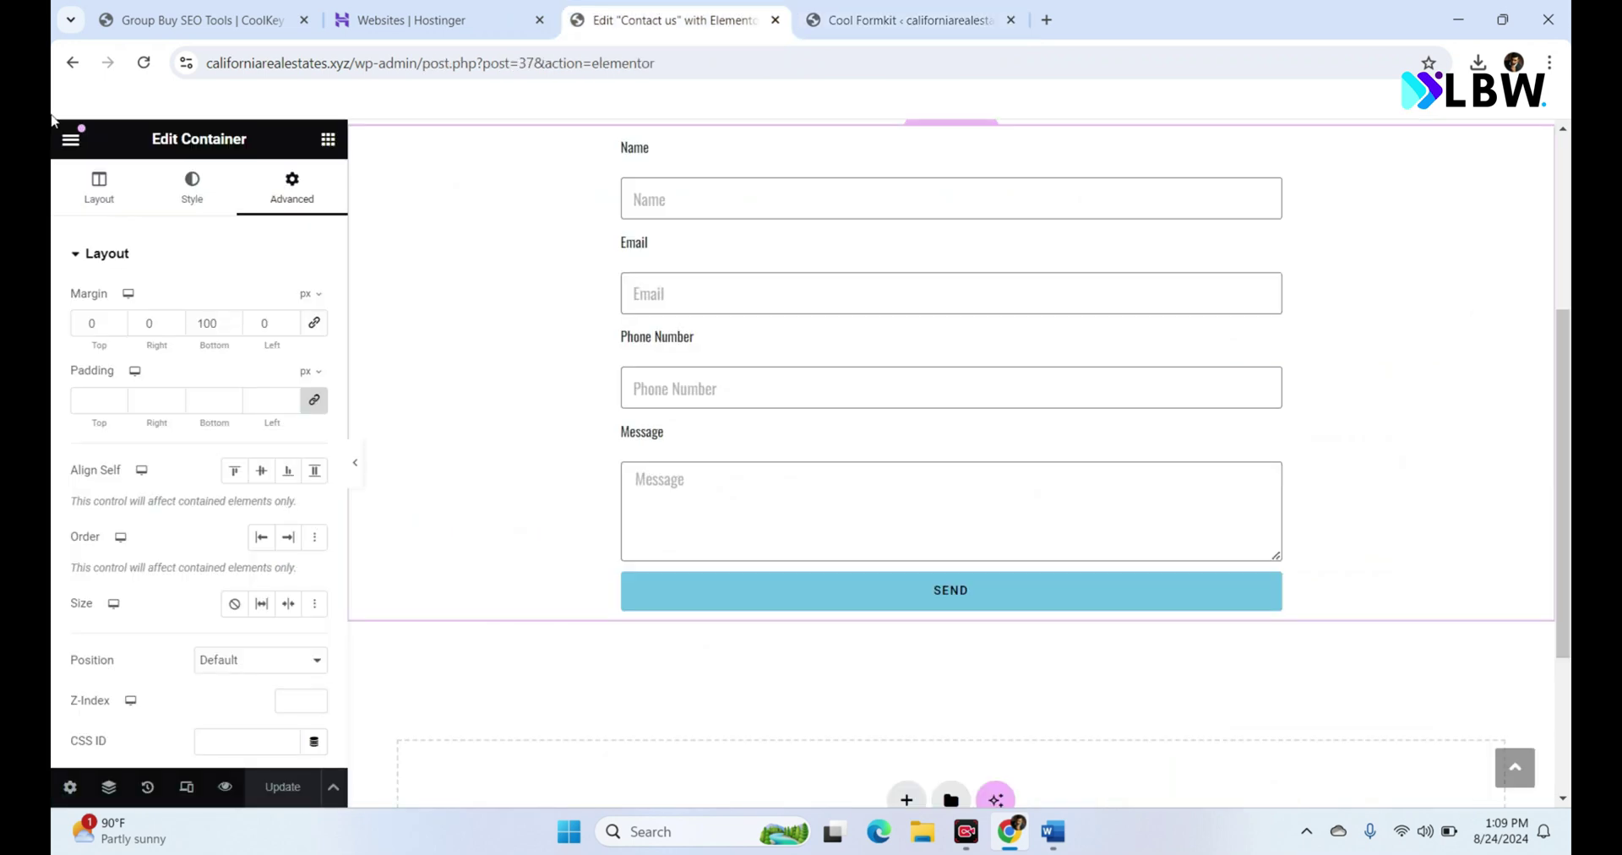
Step: Reload the editor and add a US country-code selector to the form's Phone Number field
left_click(145, 64)
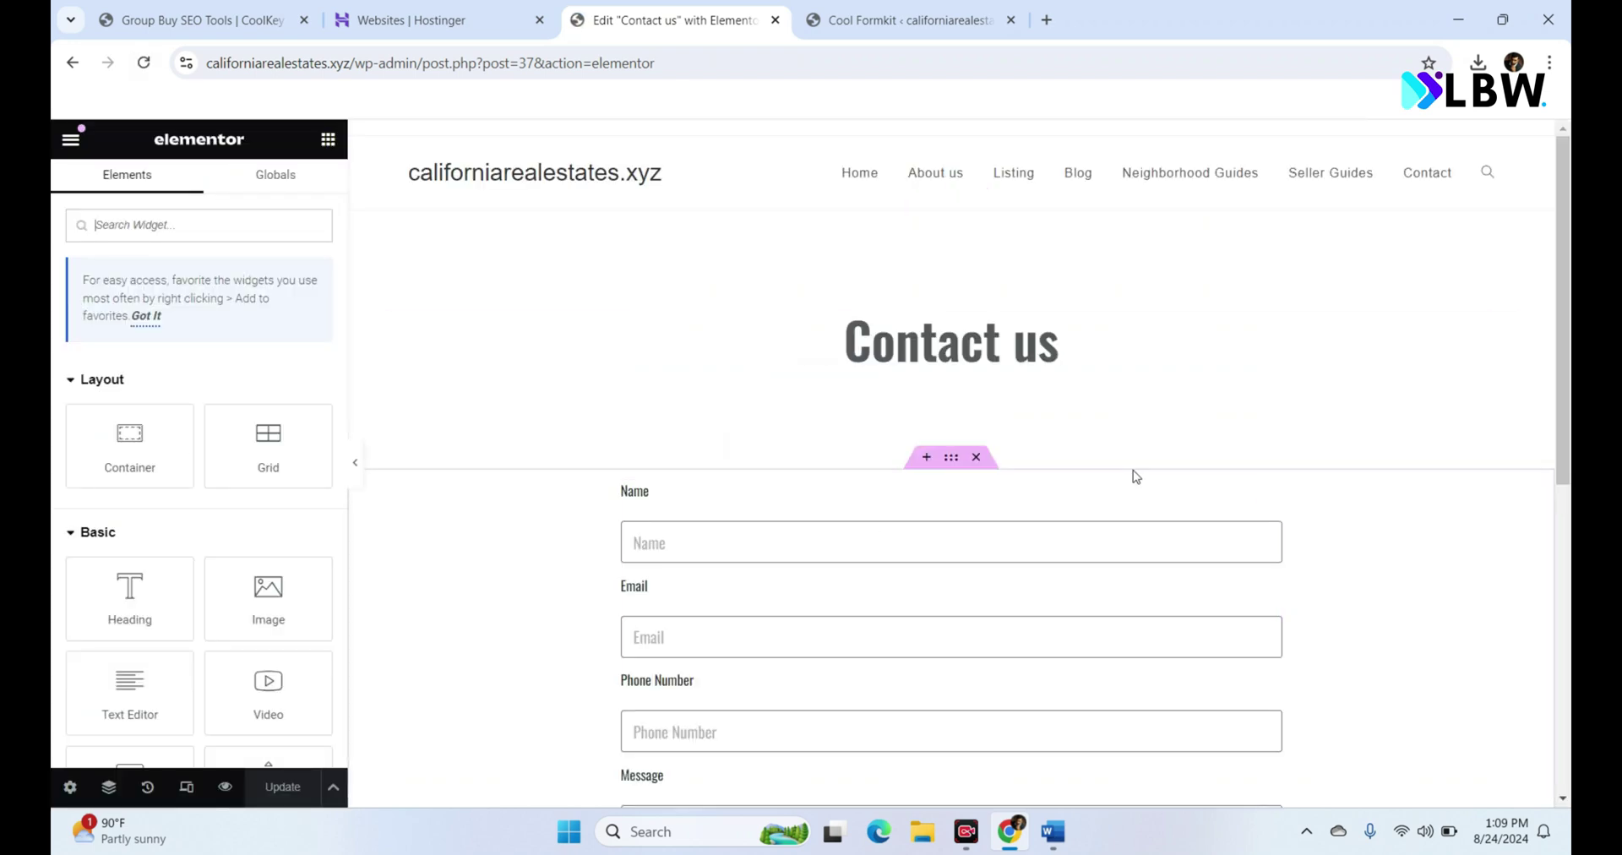
scroll(1546, 466, "down", 3)
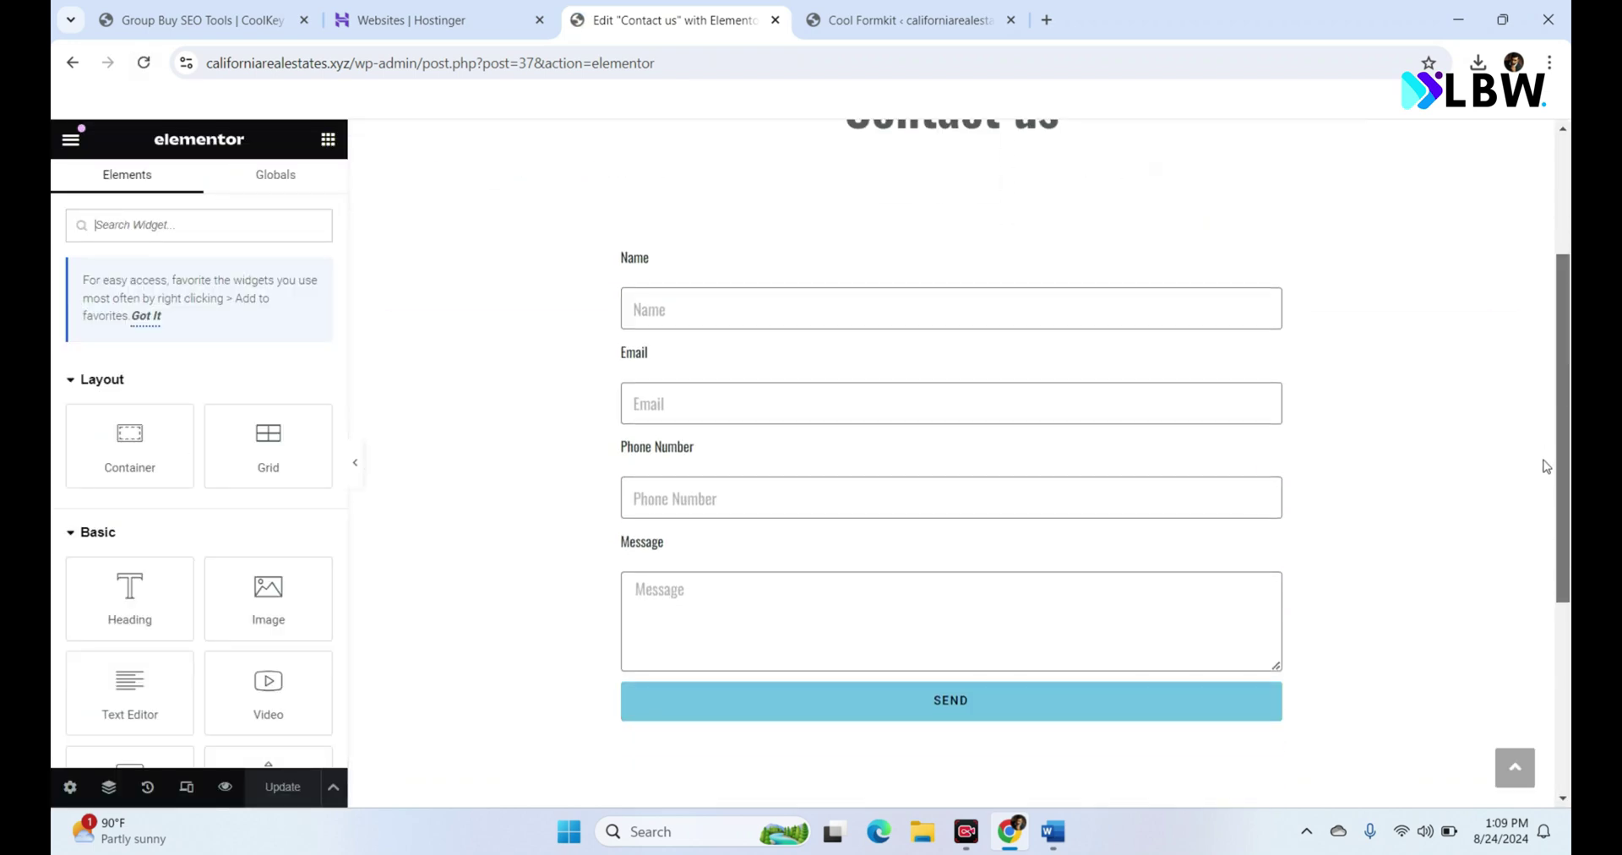
left_click(800, 489)
left_click(163, 470)
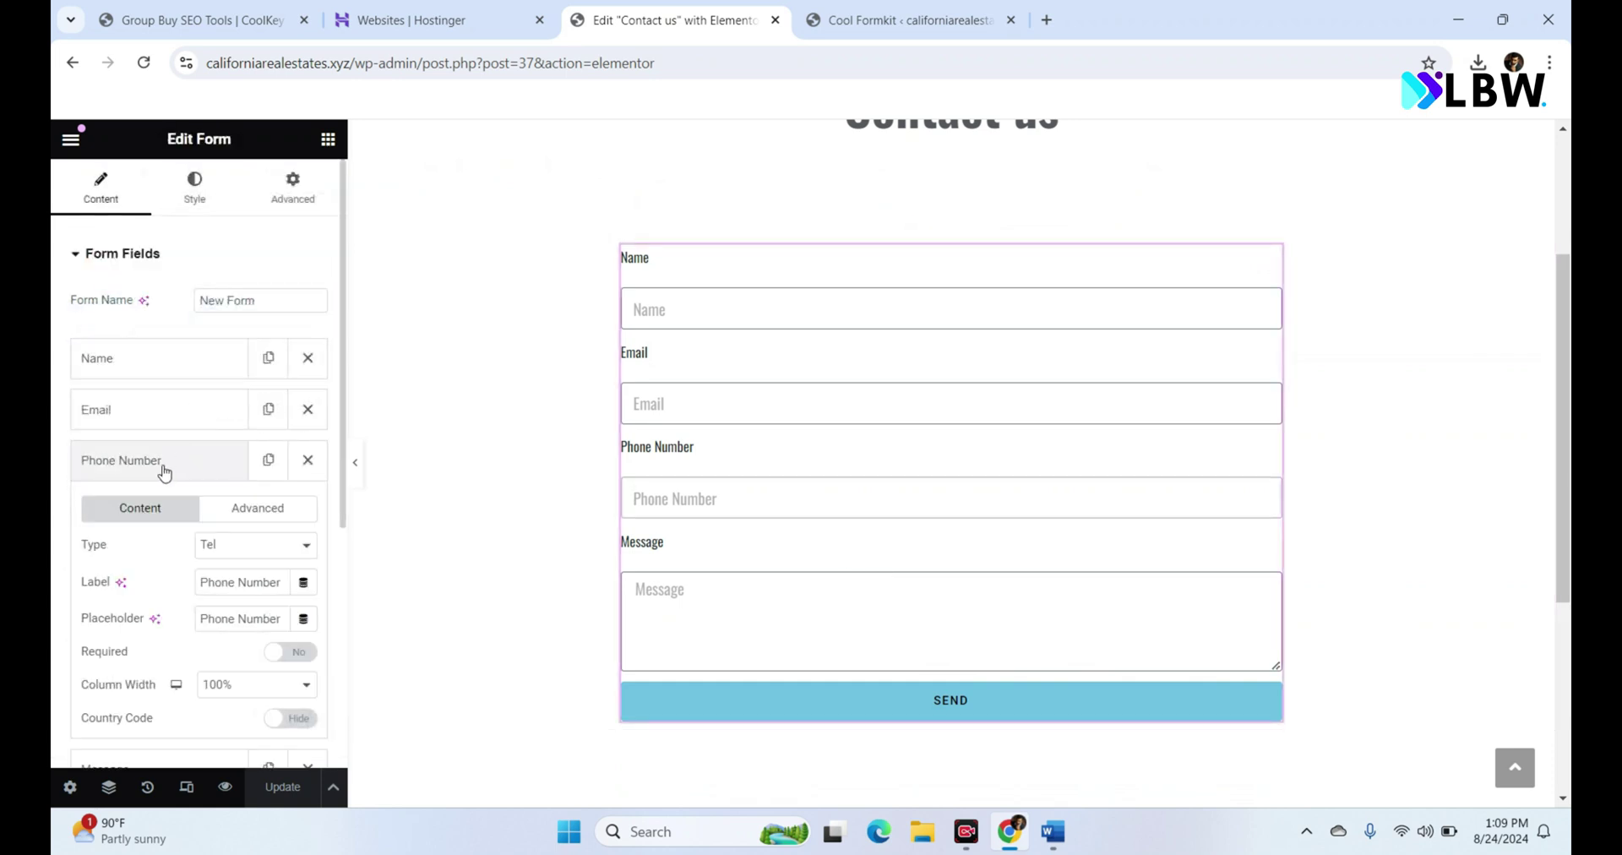
left_click(296, 719)
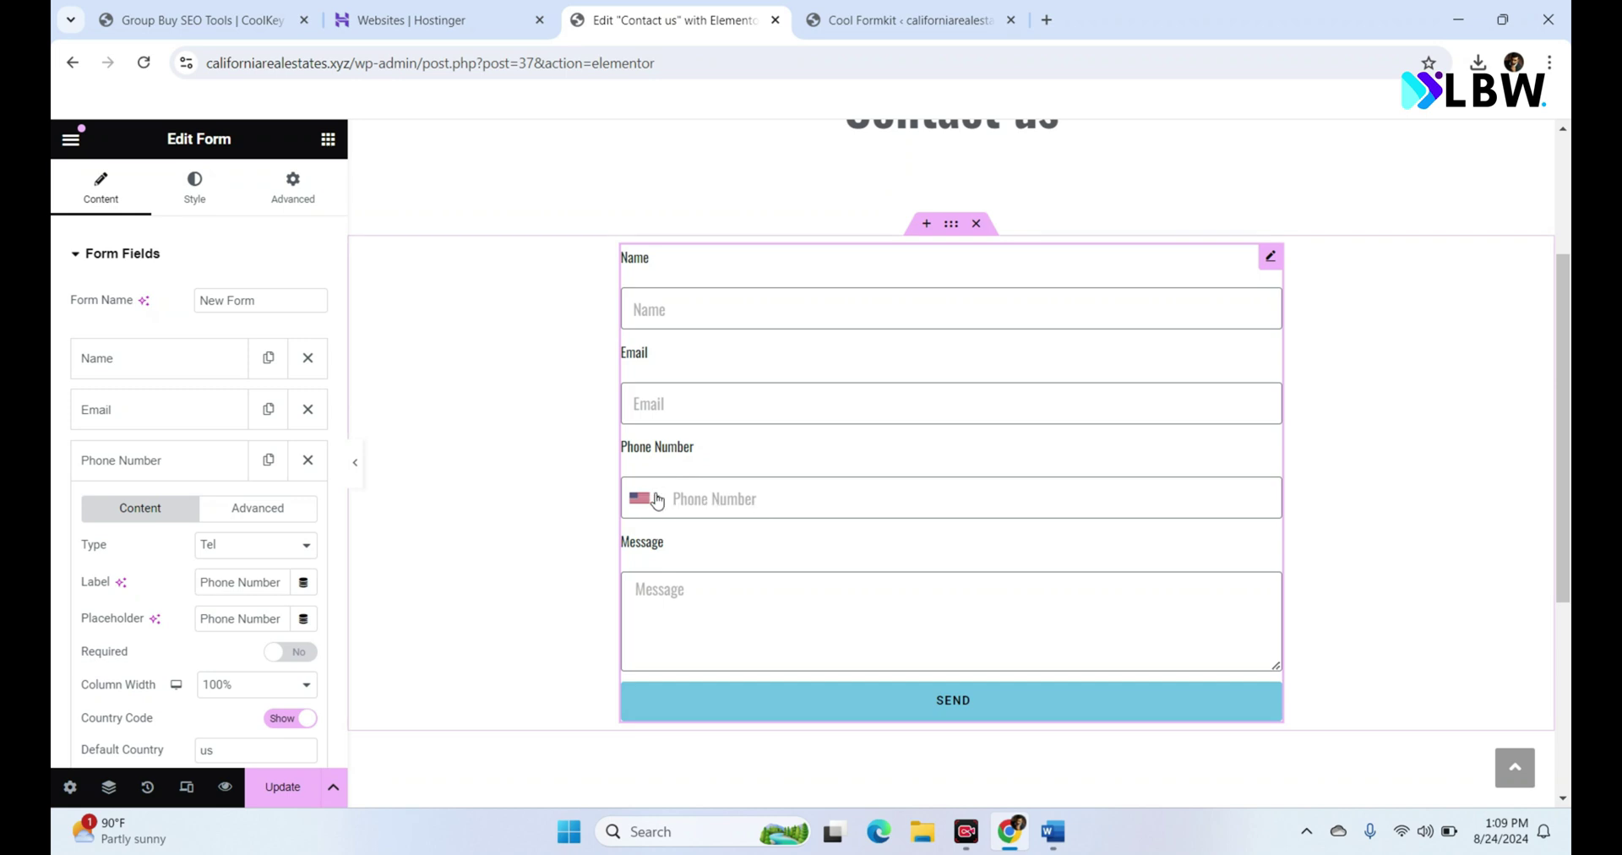
left_click(657, 501)
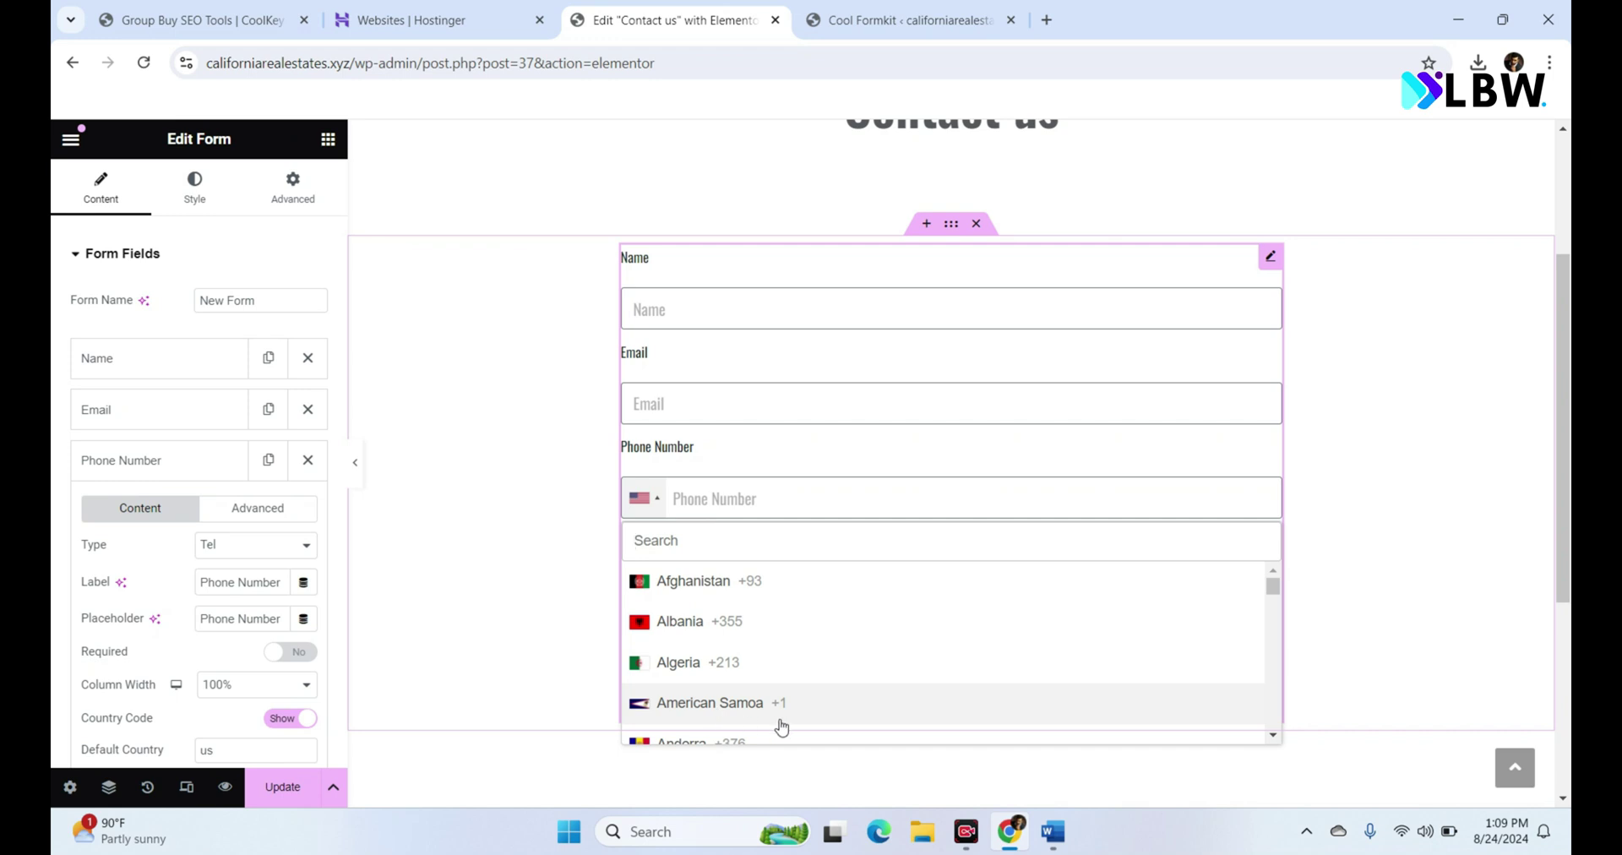
left_click(1378, 425)
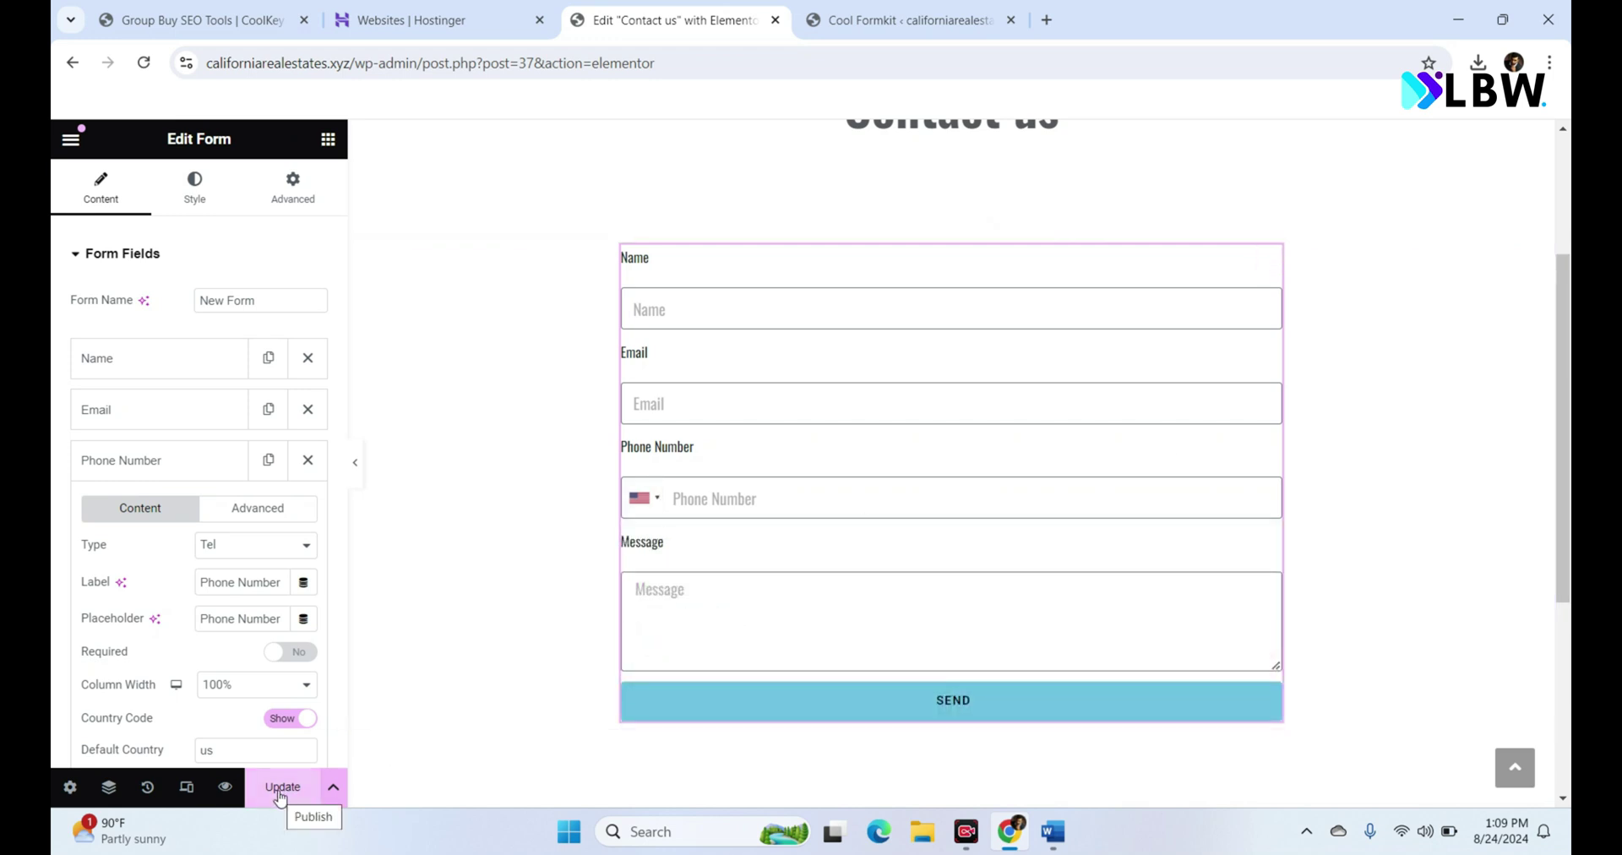
Step: Save the page with Update and open its preview in a new tab
left_click(280, 790)
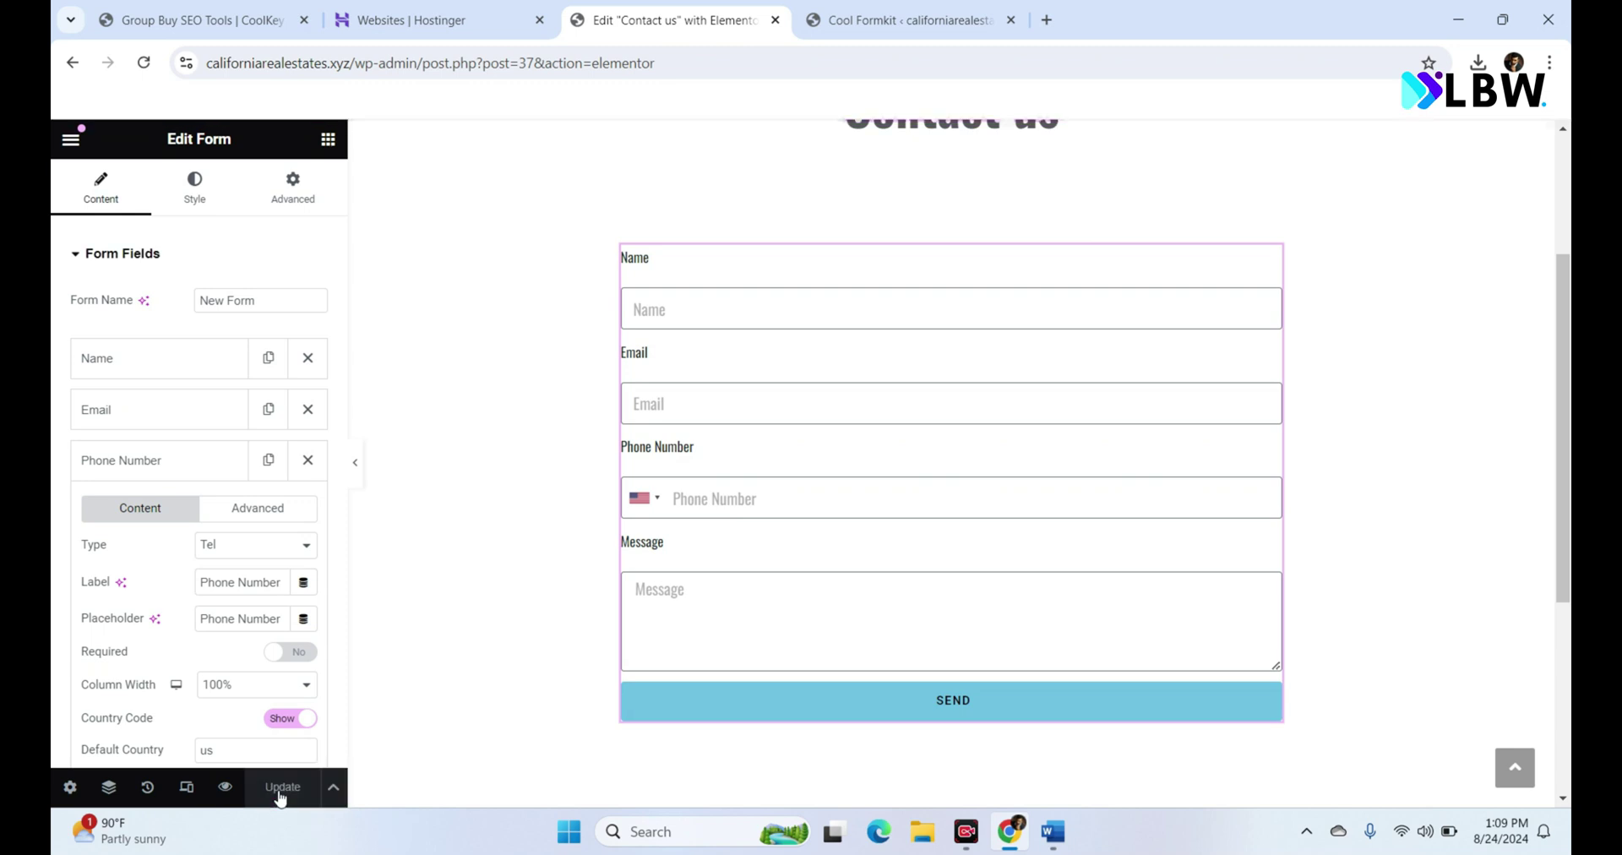
left_click(903, 19)
left_click(722, 8)
left_click(223, 788)
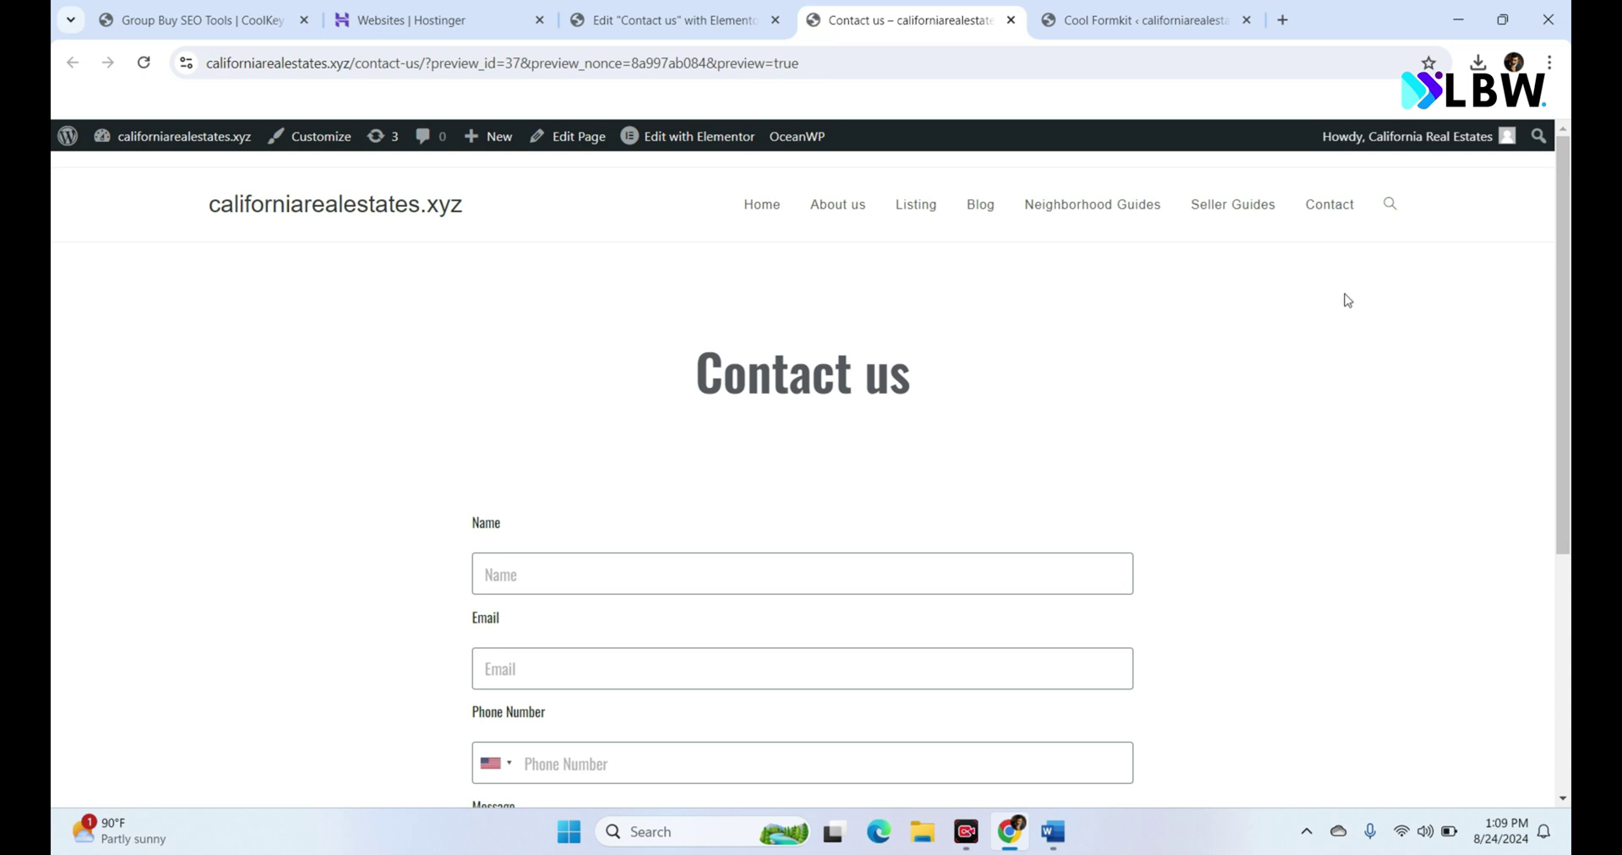
Step: Scroll down and back up the preview to check the contact form
scroll(1348, 338, "down", 3)
scroll(1570, 384, "up", 1)
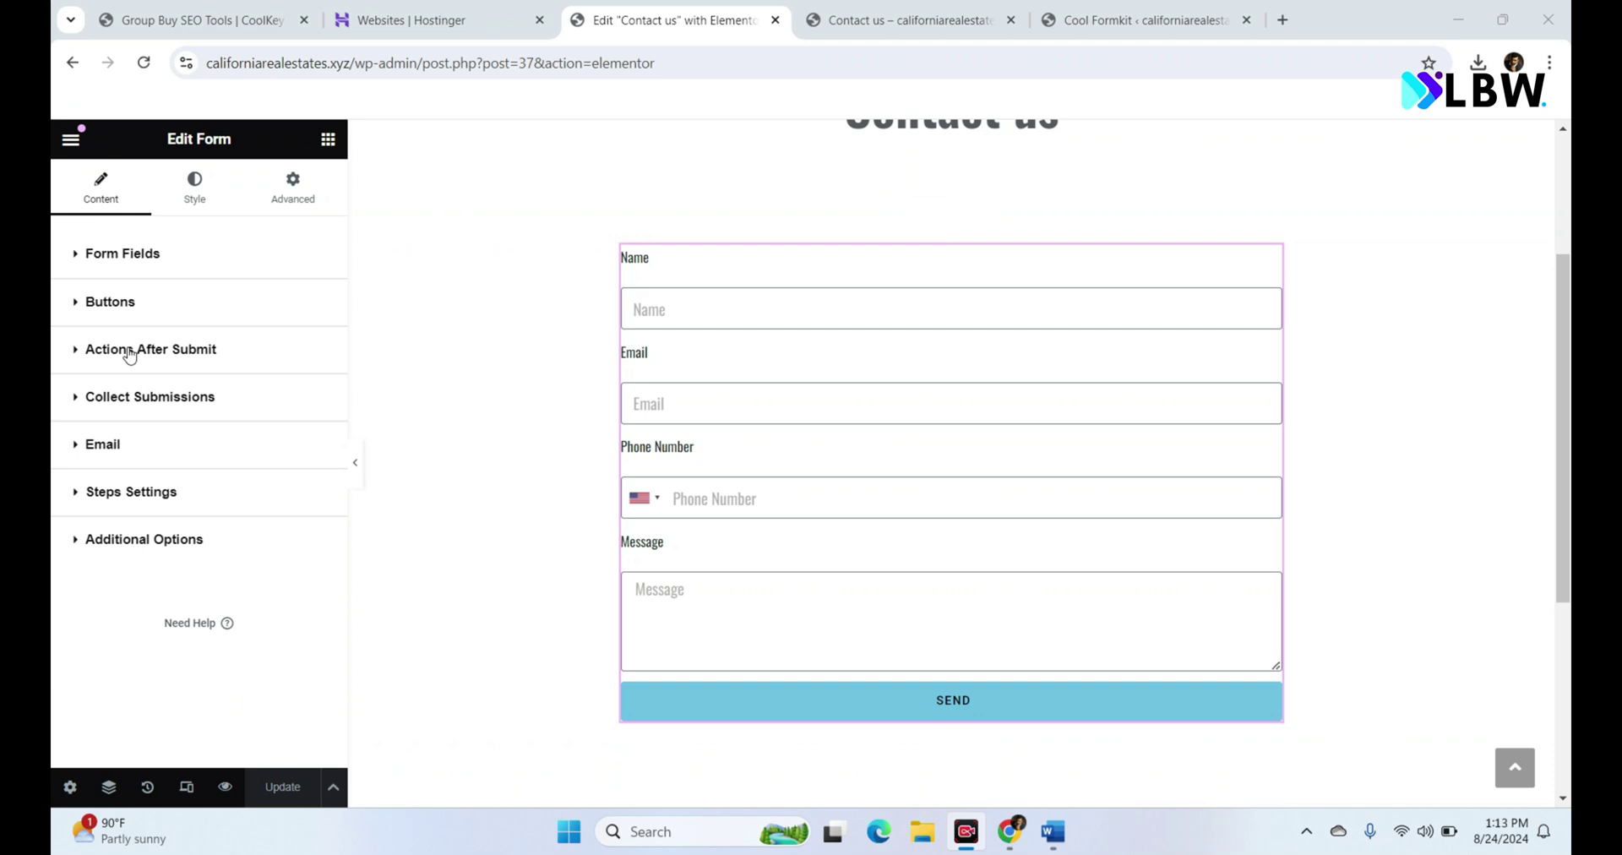
Step: Append a second Gmail recipient to the form's Email To field, save, and switch to the preview
left_click(129, 354)
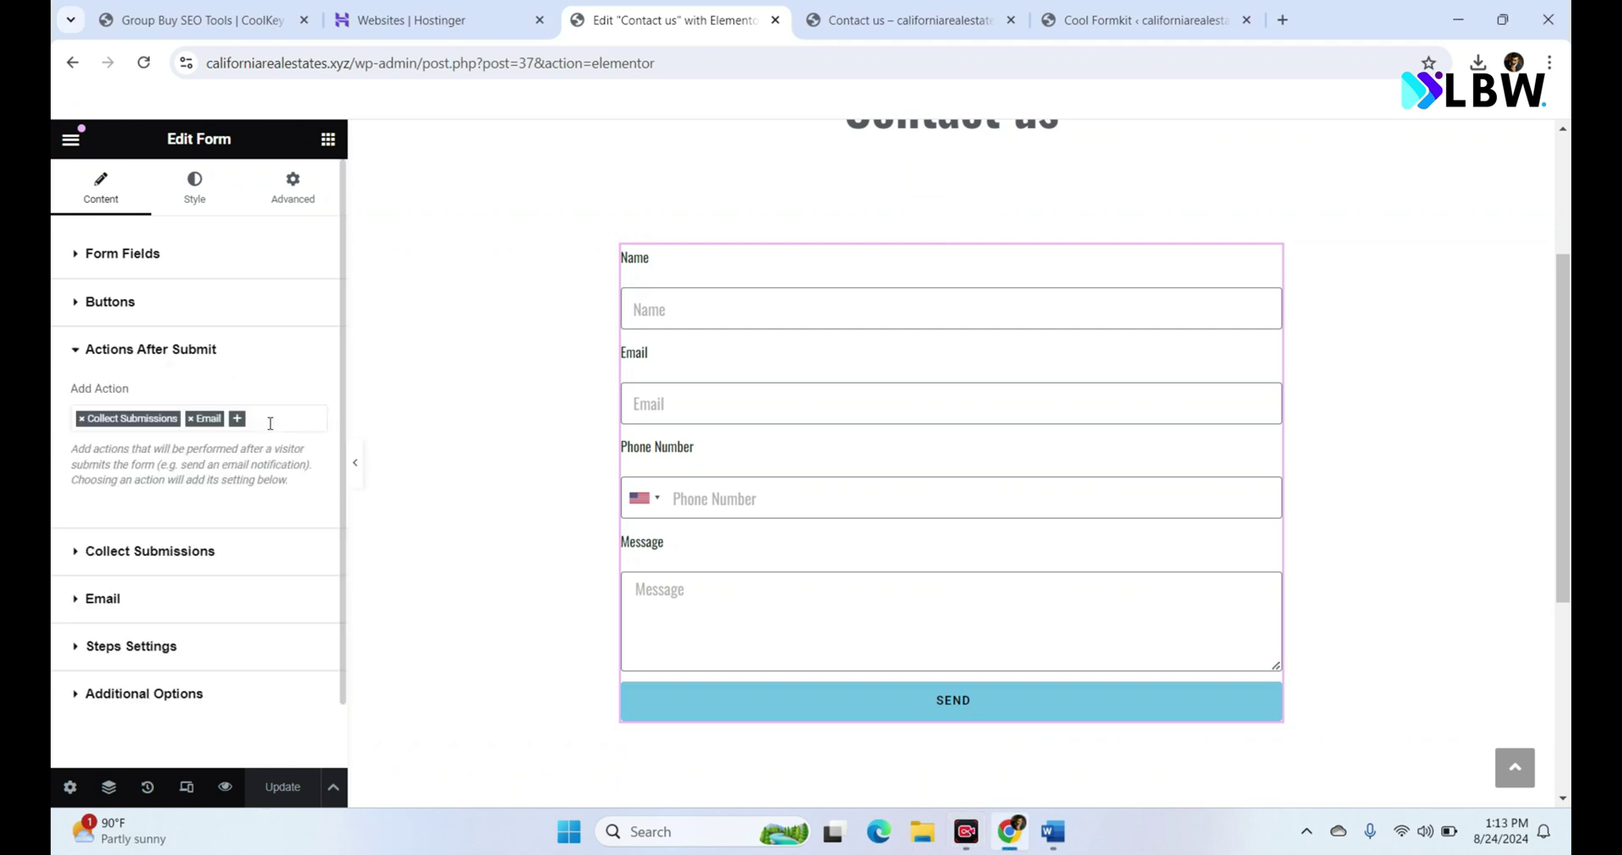
left_click(163, 347)
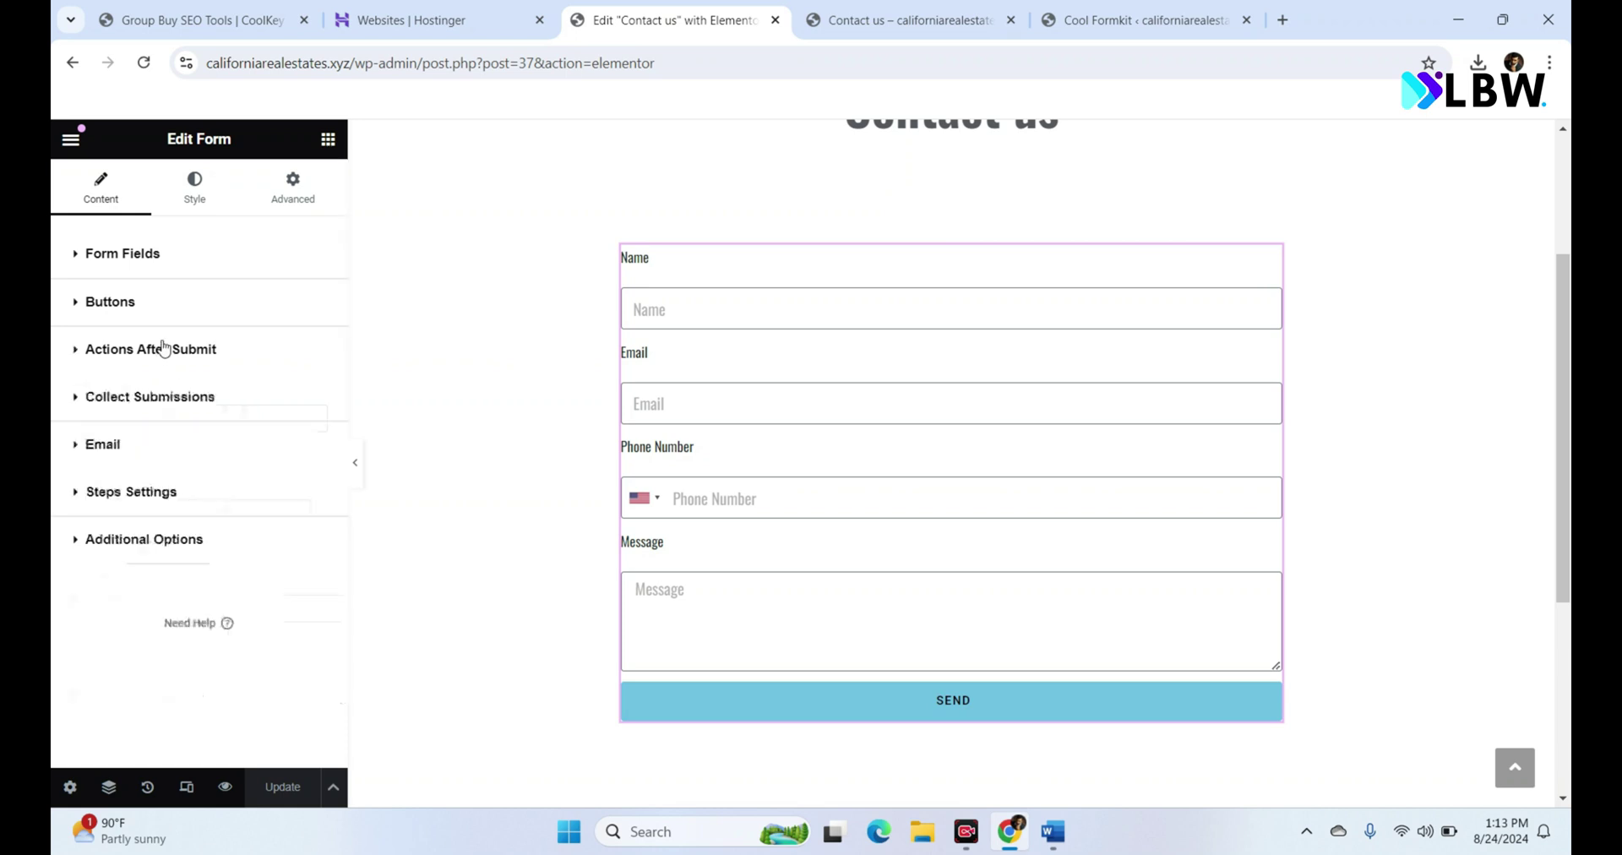
left_click(160, 461)
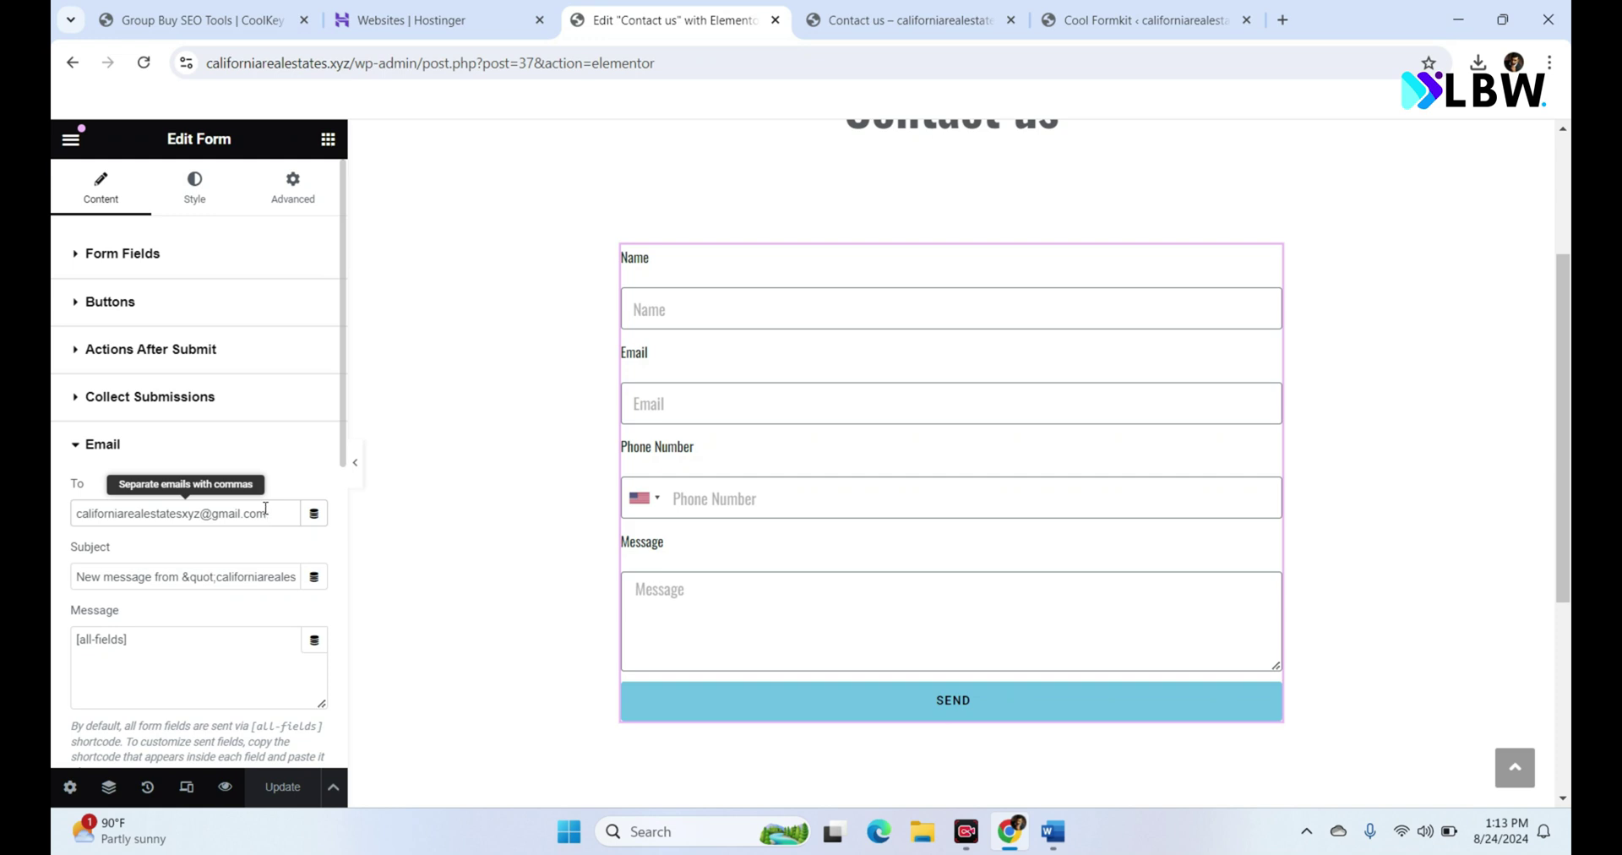
left_click(265, 510)
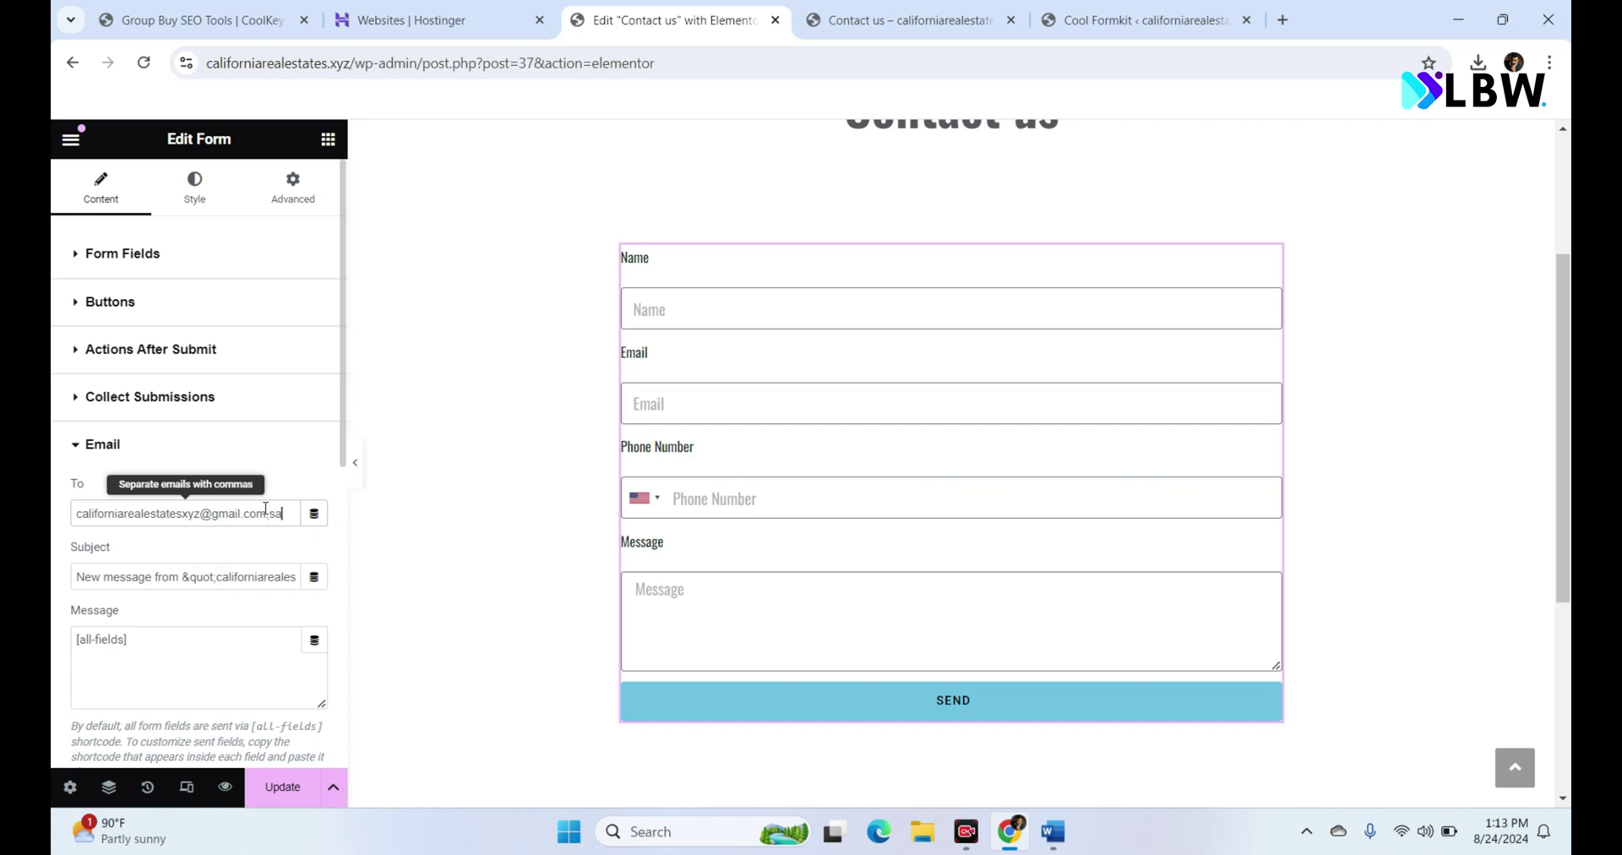
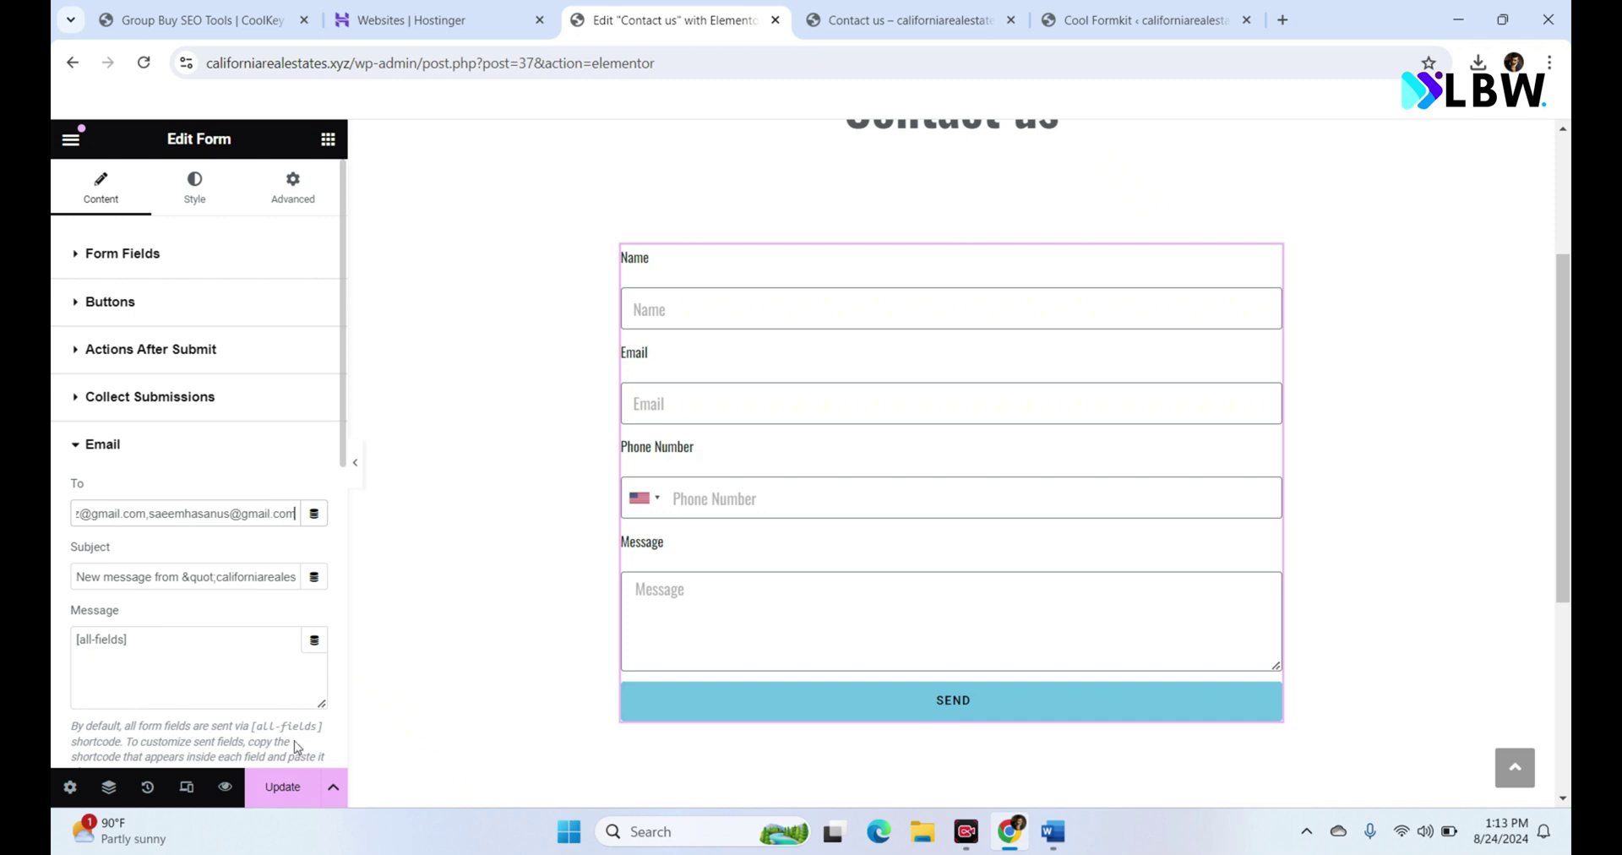
left_click(295, 798)
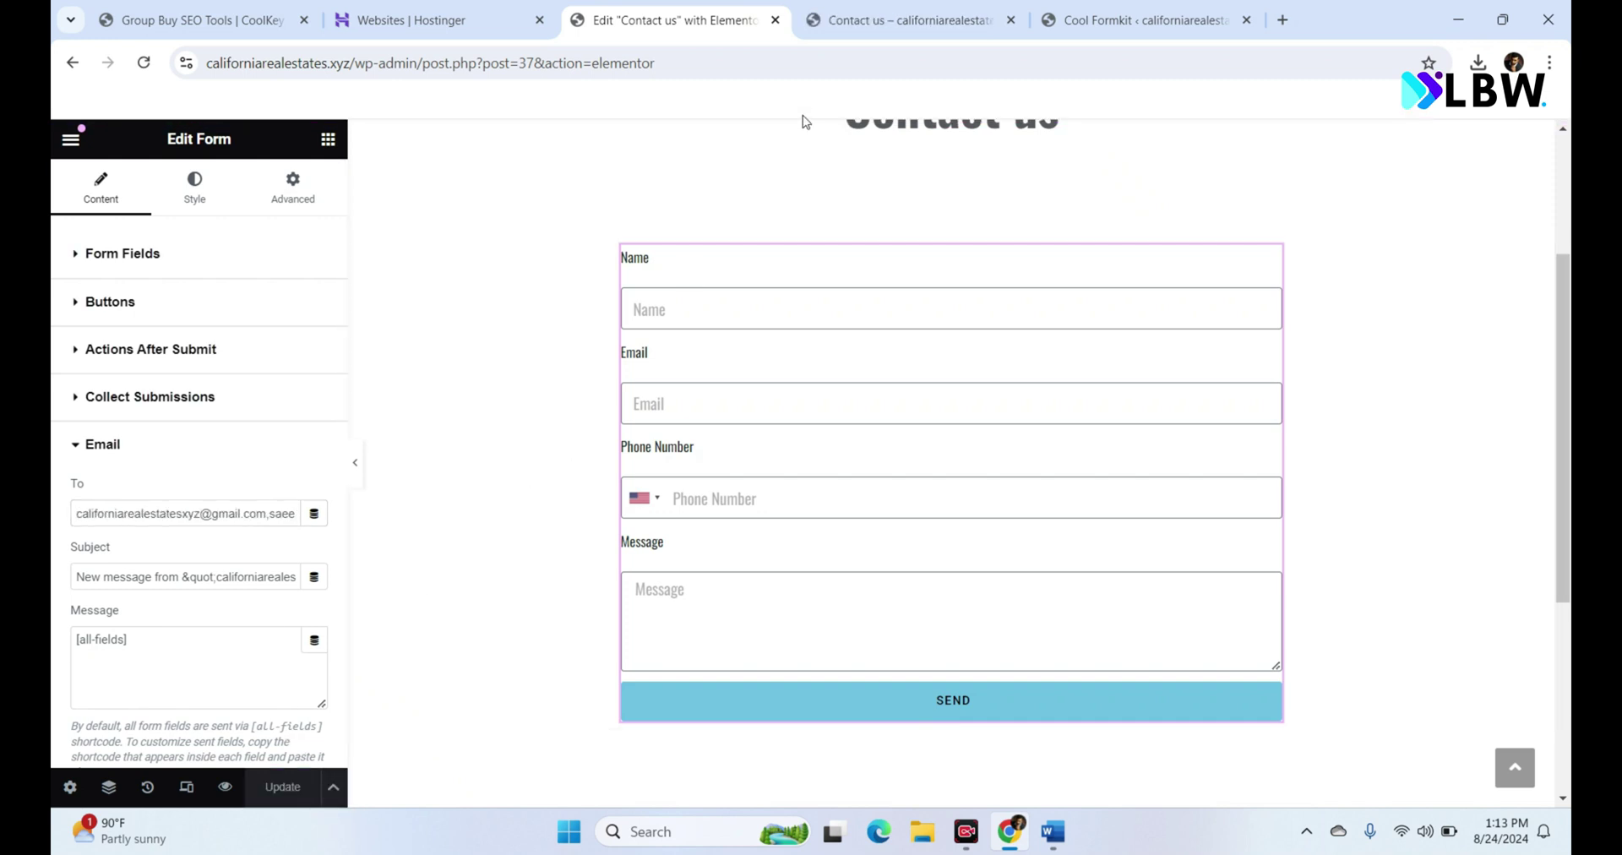
left_click(953, 12)
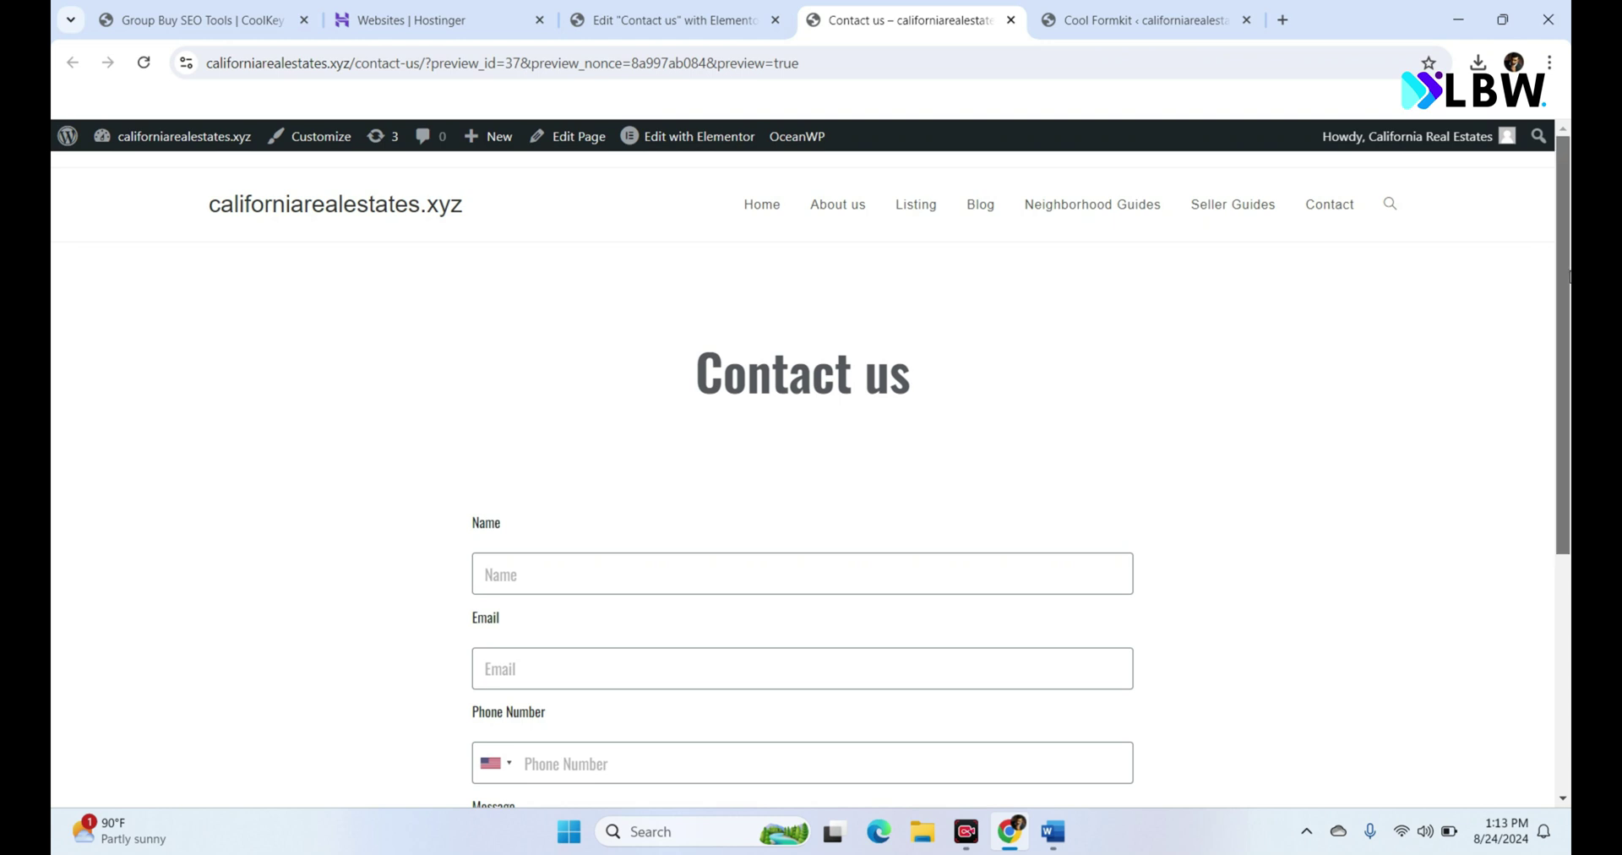
Step: Fill the preview form's Name and Email fields with a test name and Gmail address
left_click_drag(1565, 274, 1570, 463)
left_click(944, 266)
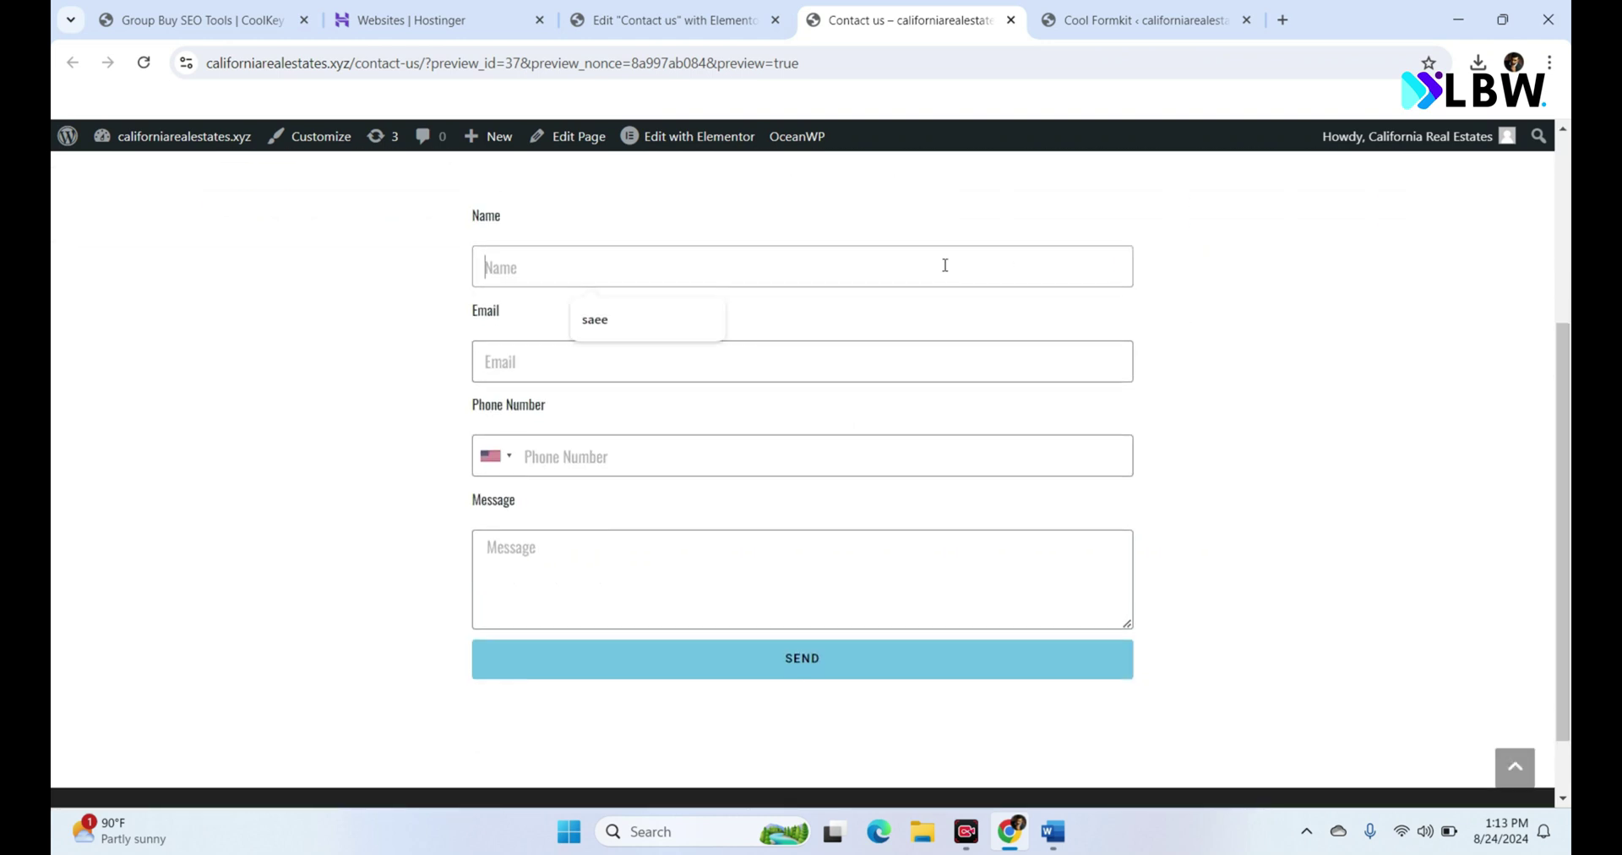
type("Saeem")
left_click(834, 366)
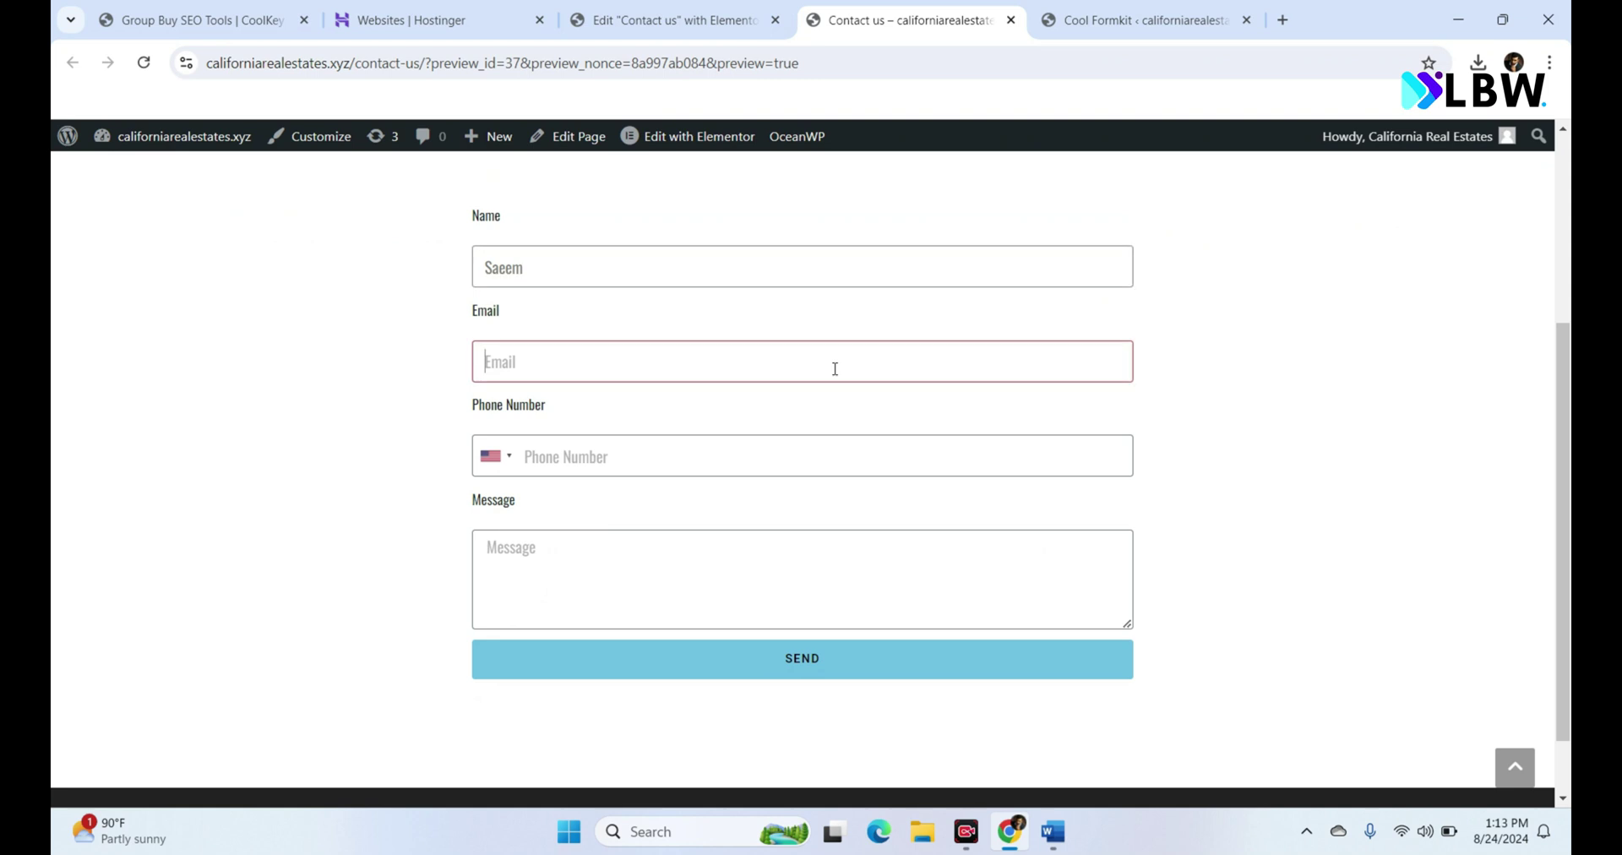
key("ctrl+a")
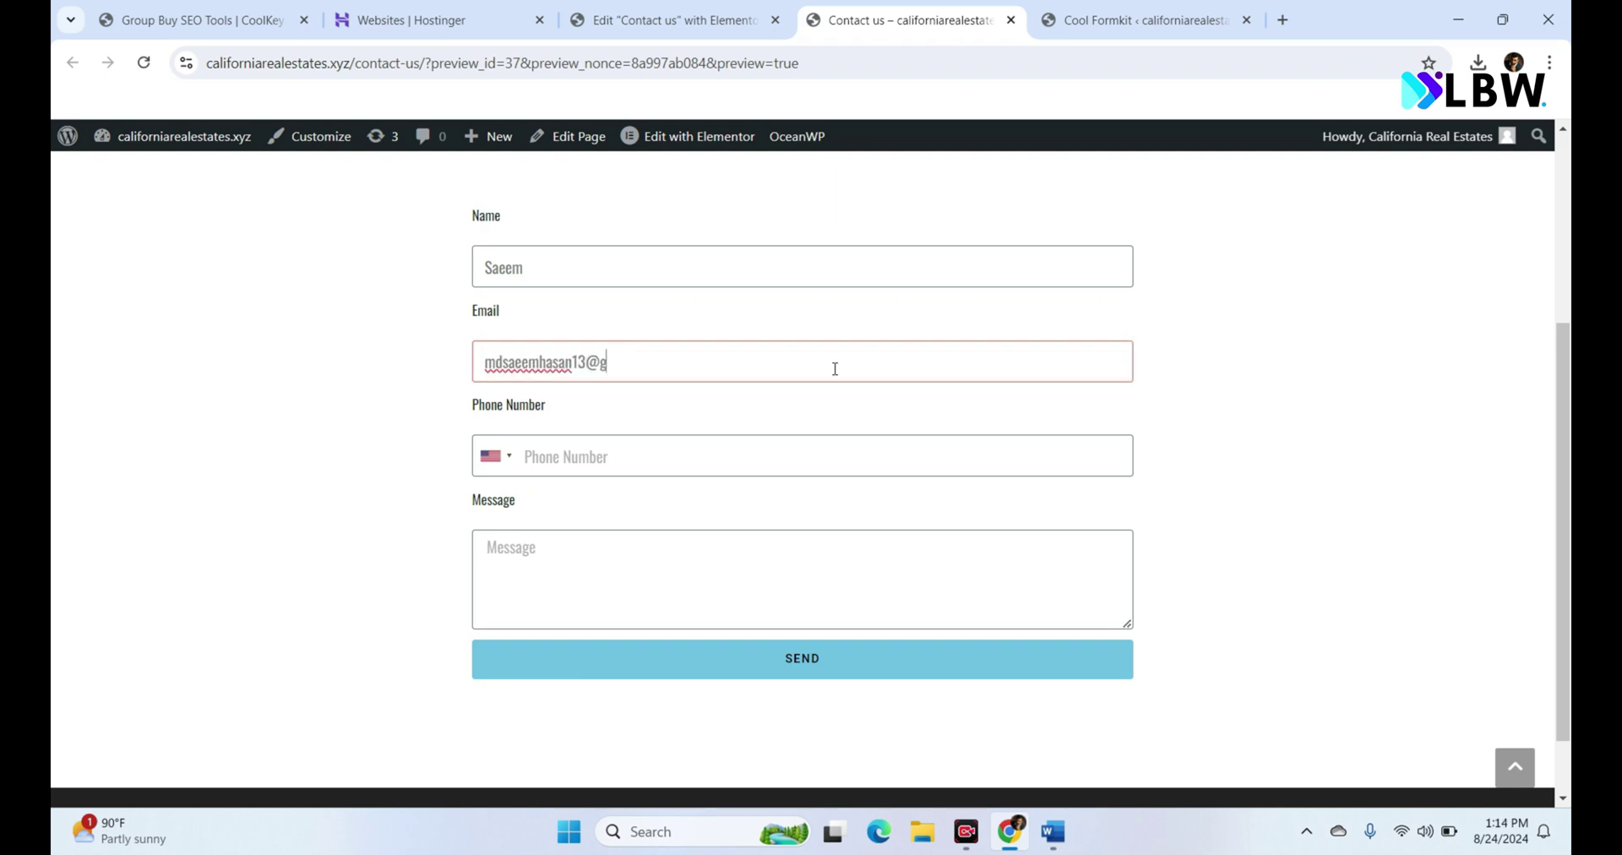
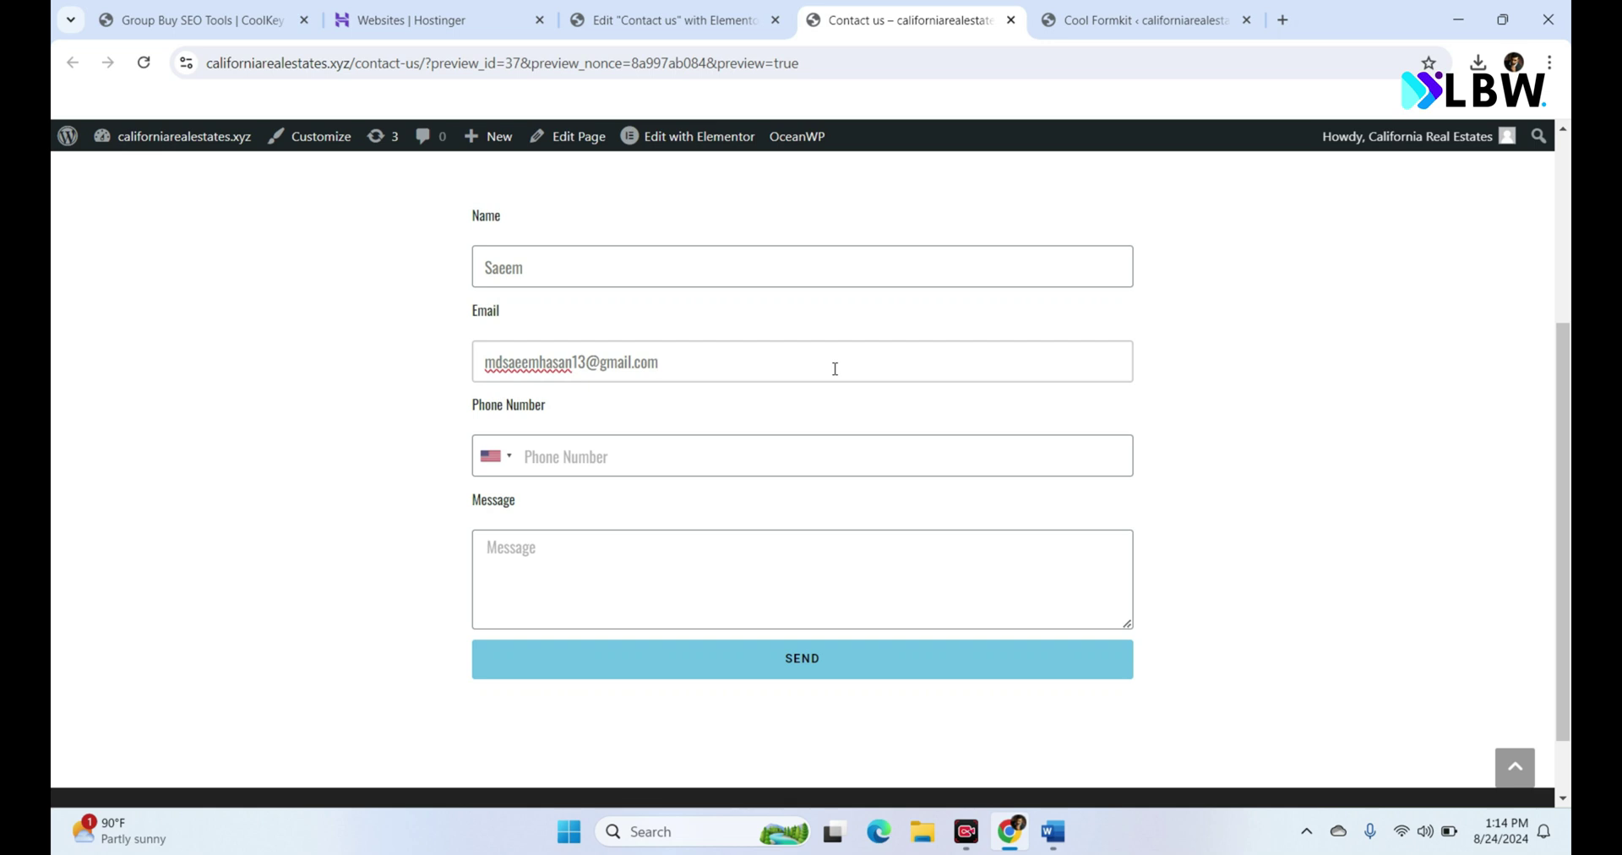
Step: Enter a test phone number and 'Hi, How are you?' message, submit, then shorten the phone and resubmit
left_click(739, 440)
type("+14")
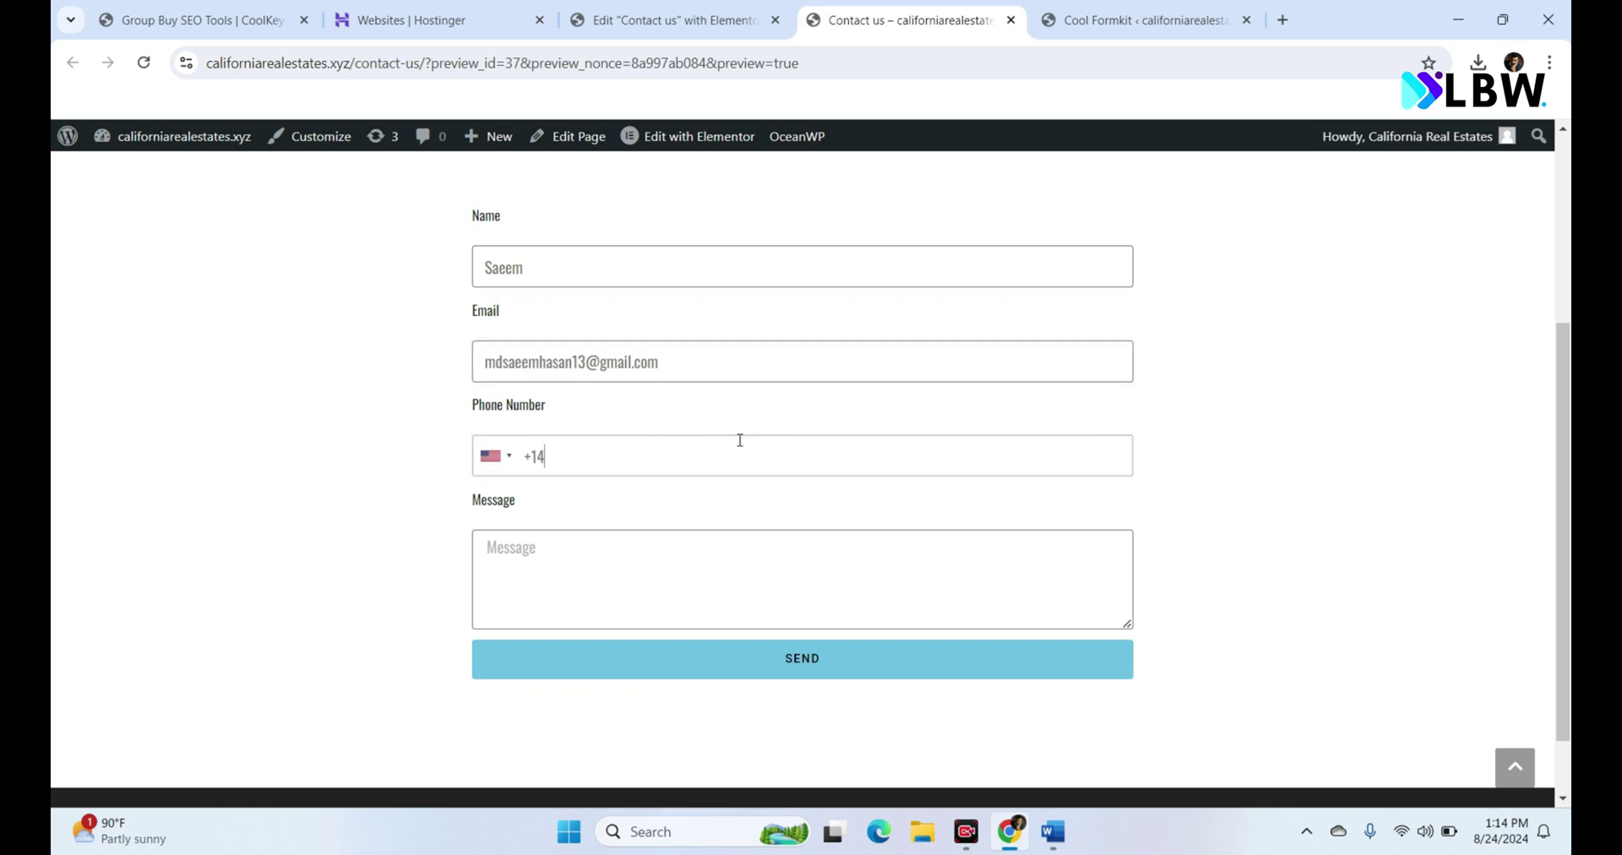
type("444455555555")
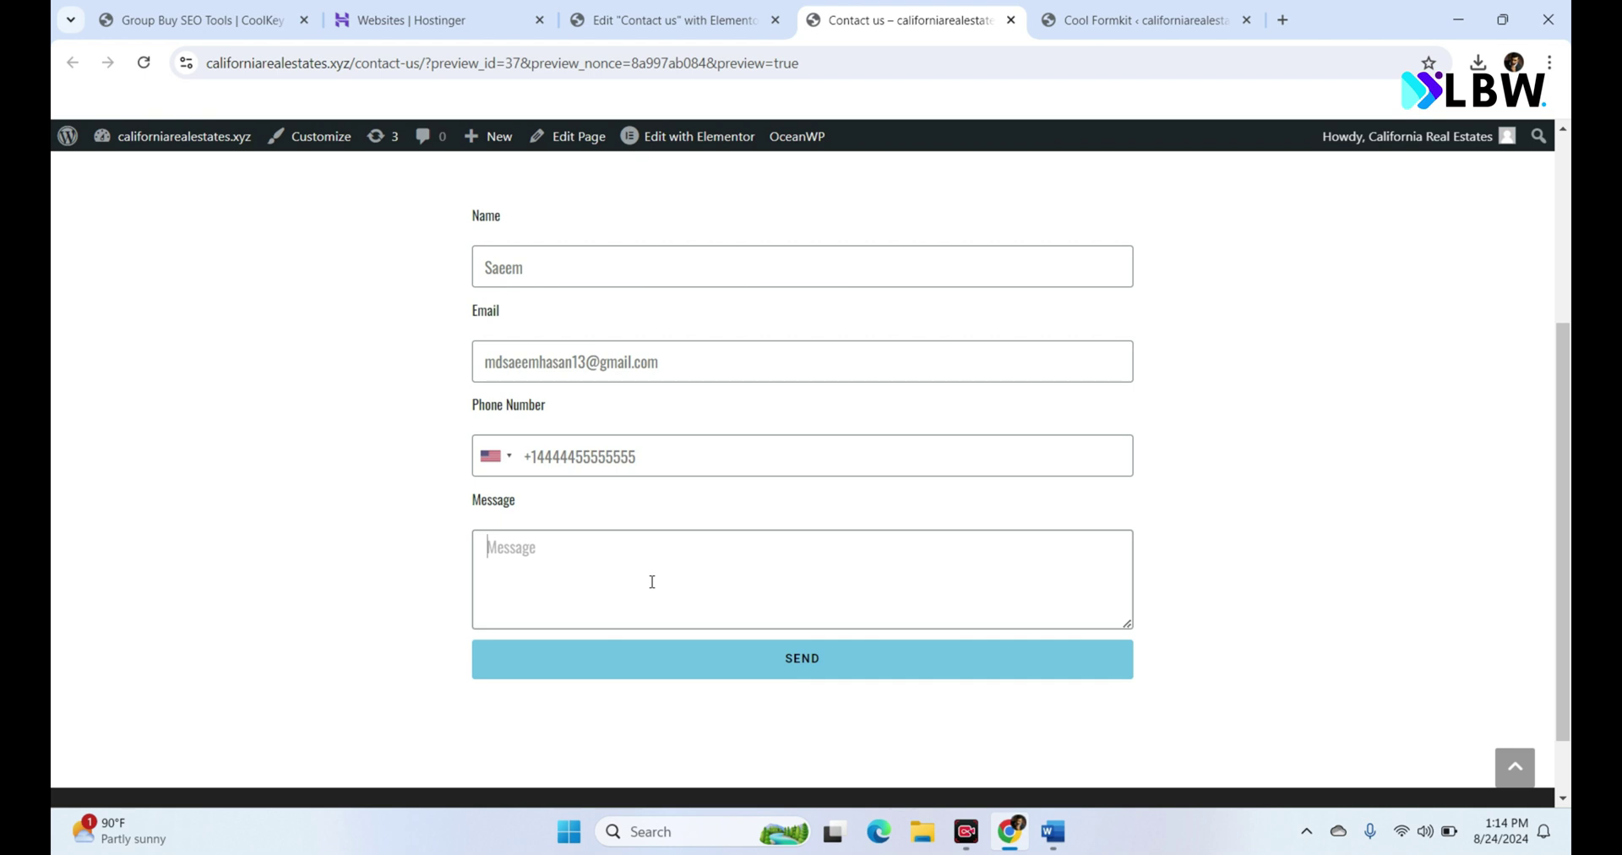
type("Hi, How are you?")
left_click(756, 661)
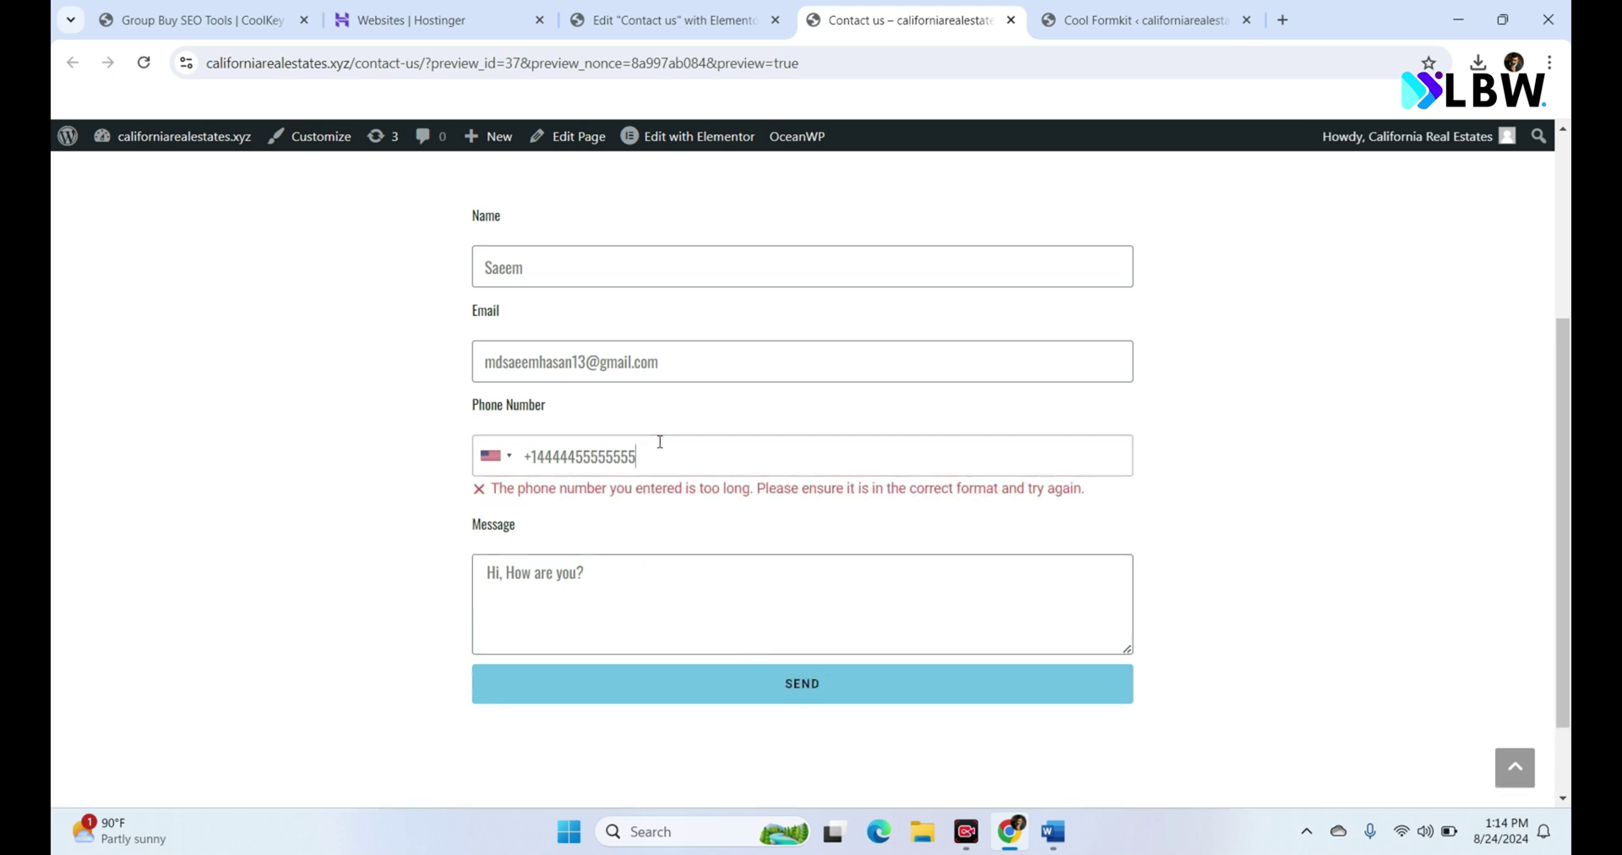
key("BackSpace")
key("BackSpace")
key("BackSpace")
left_click(763, 694)
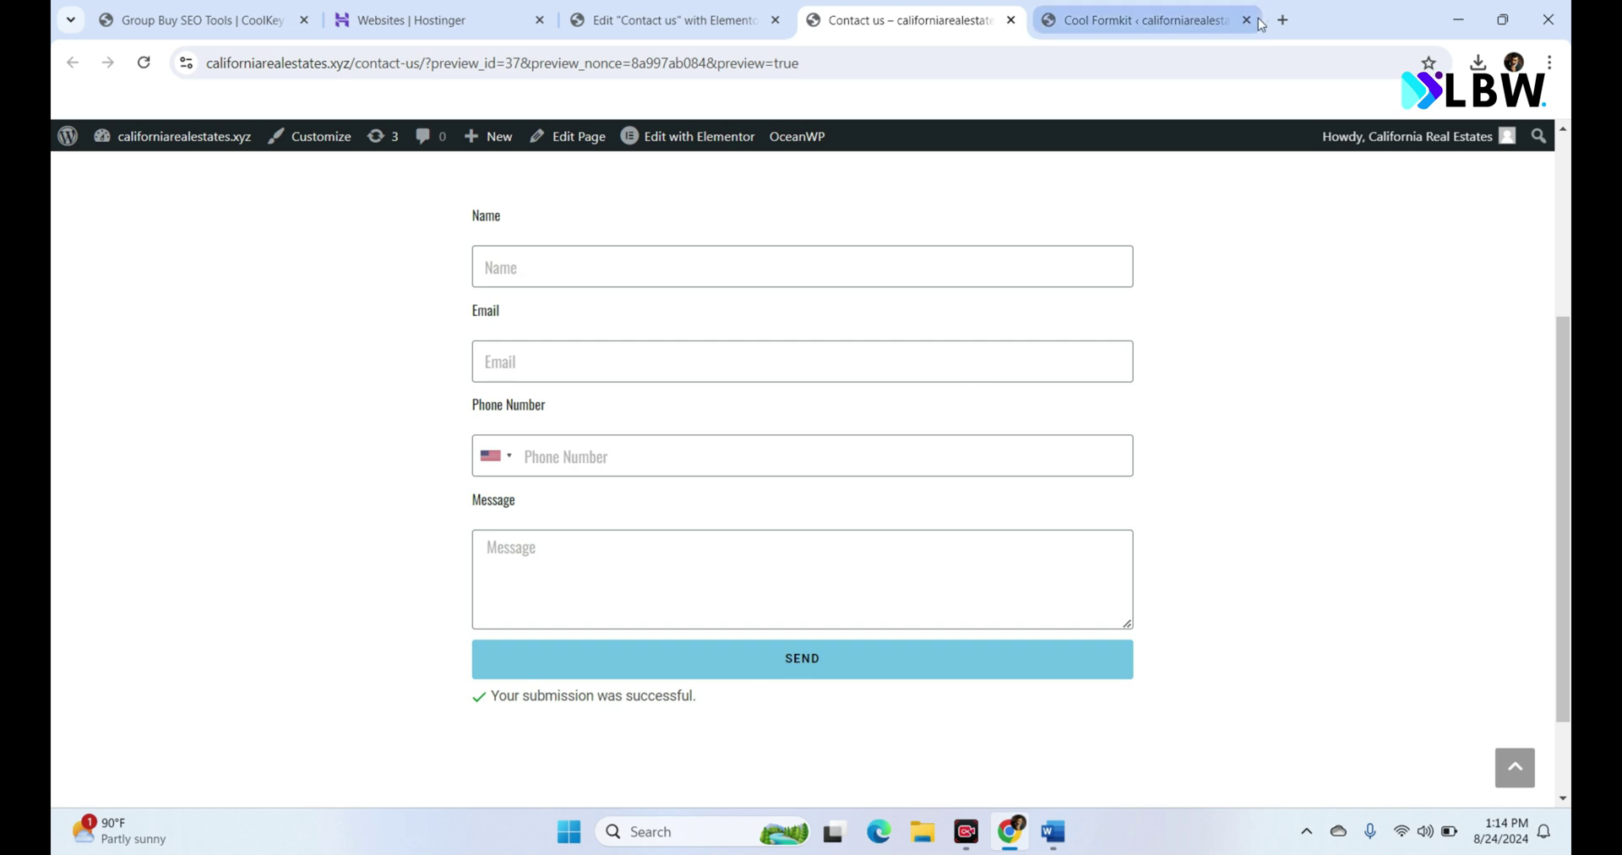
Step: Open Gmail in a new tab and open the newest email from californiarealestates.xyz
left_click(1290, 27)
type("gmail.com")
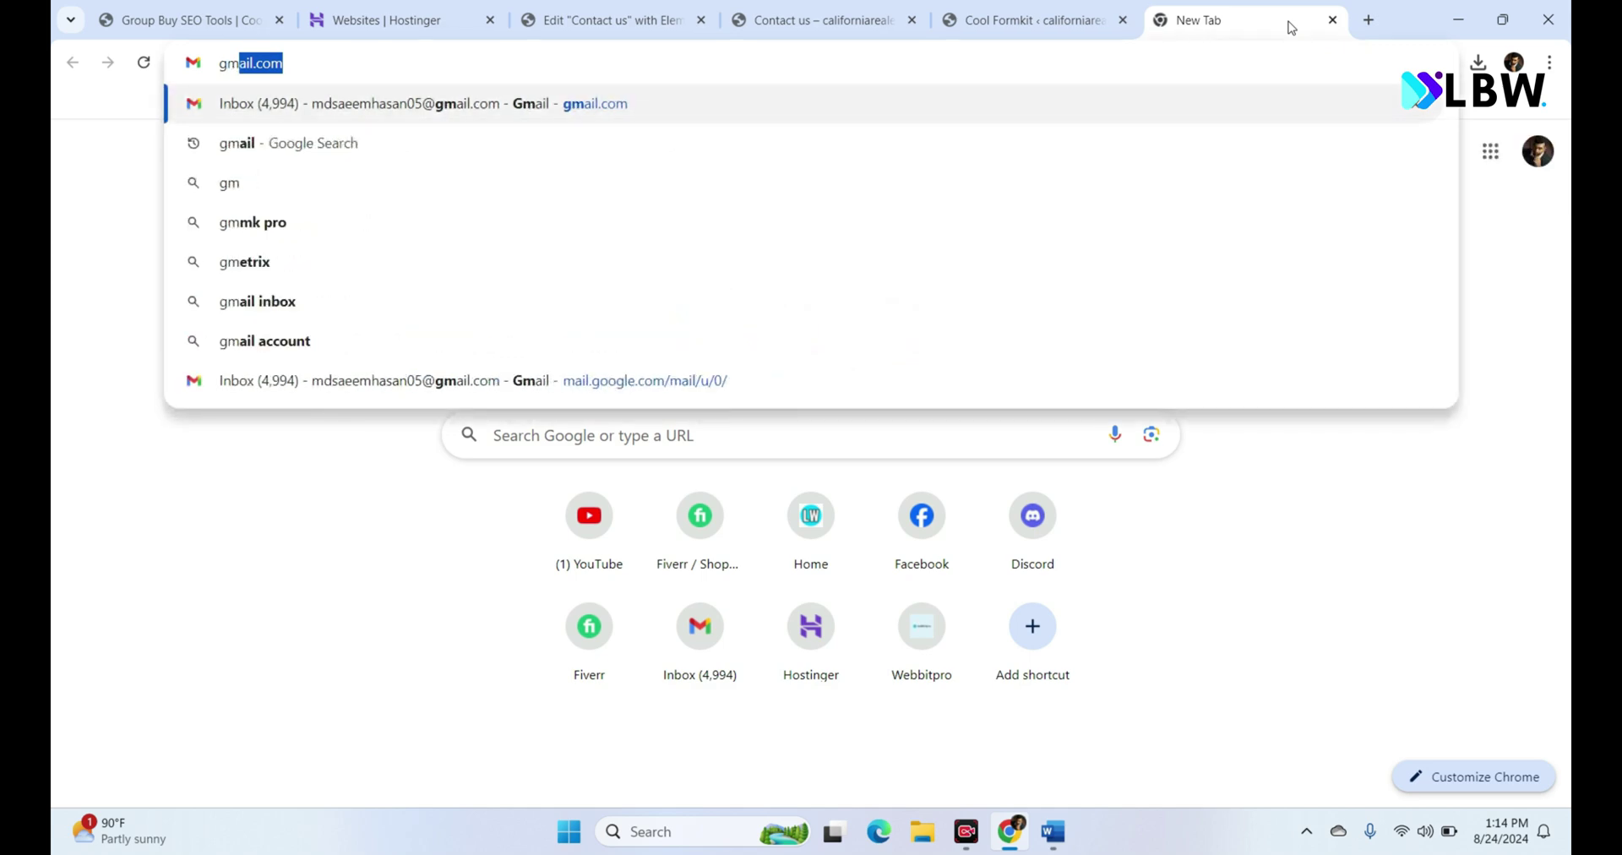
key("Return")
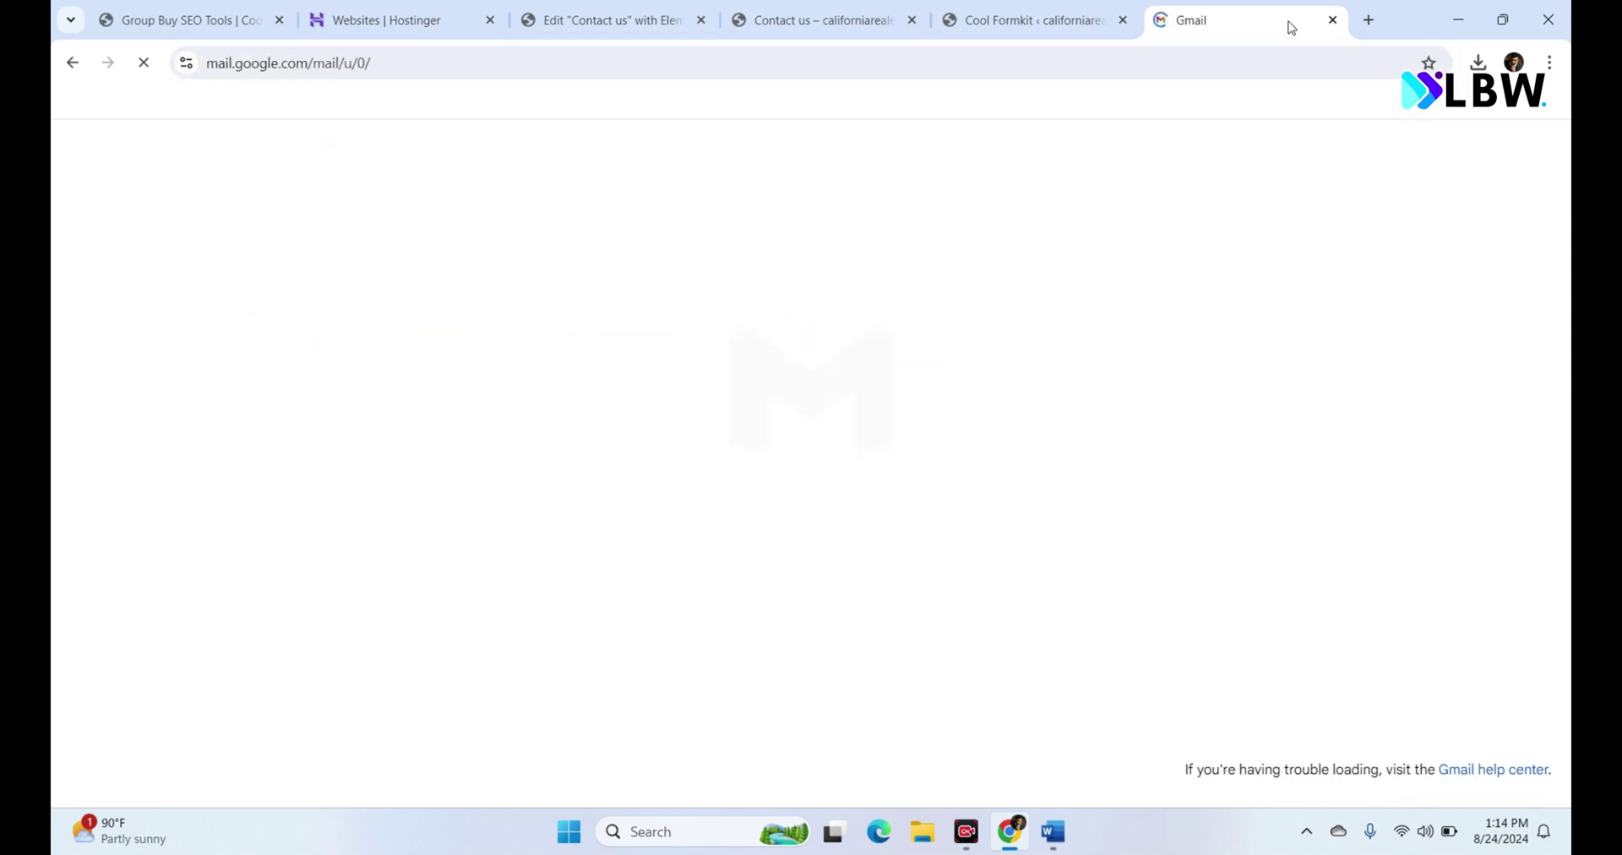
left_click(853, 314)
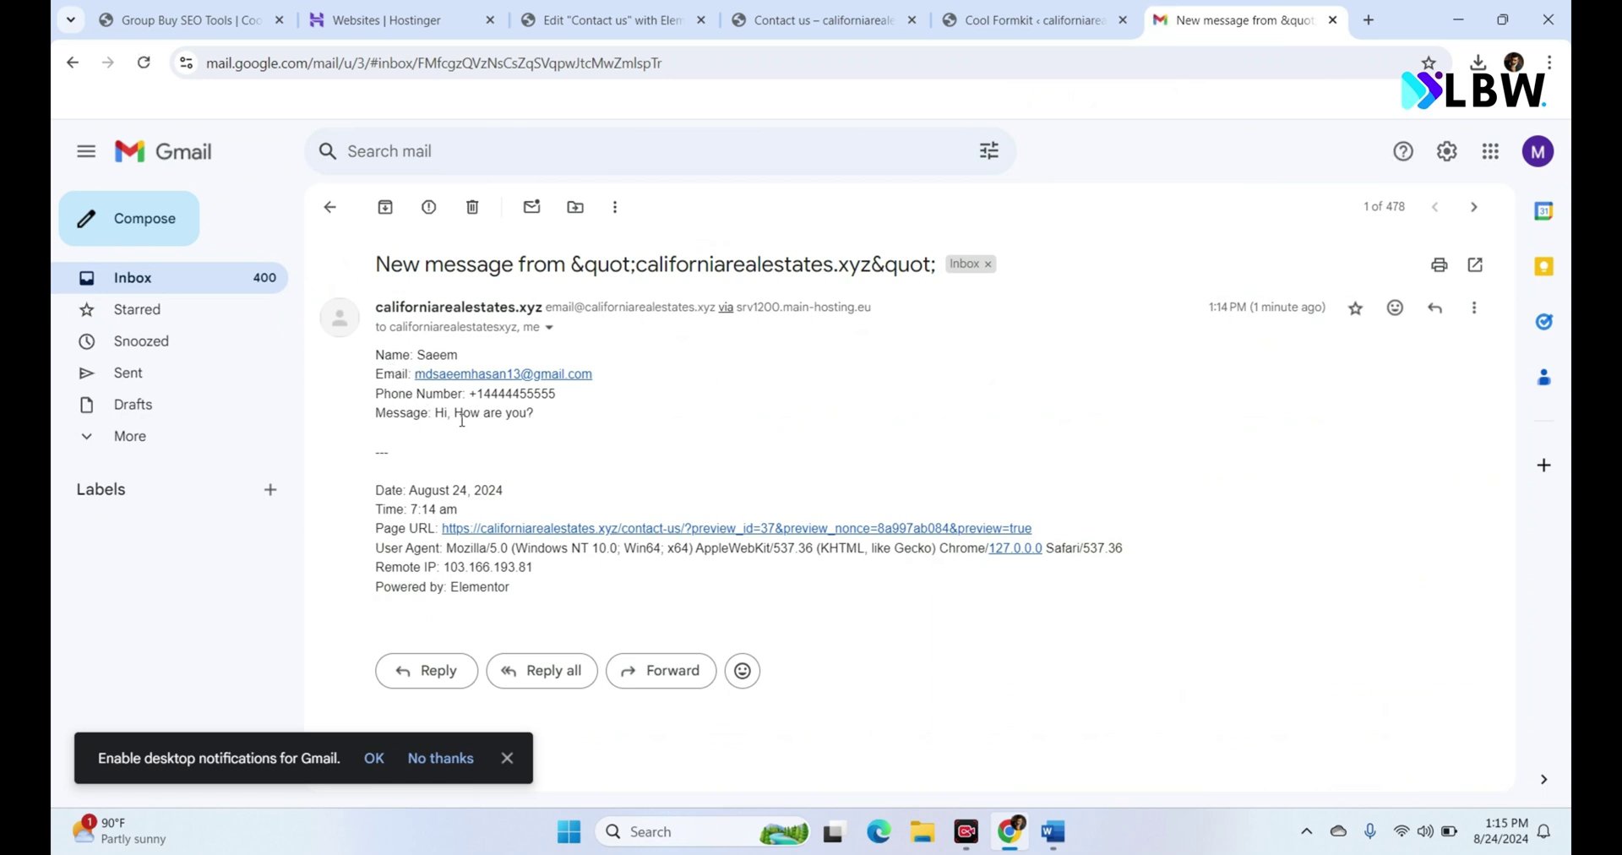
Step: Check the submitted name, email, phone and message in the email against the Contact us page
left_click_drag(820, 19, 994, 7)
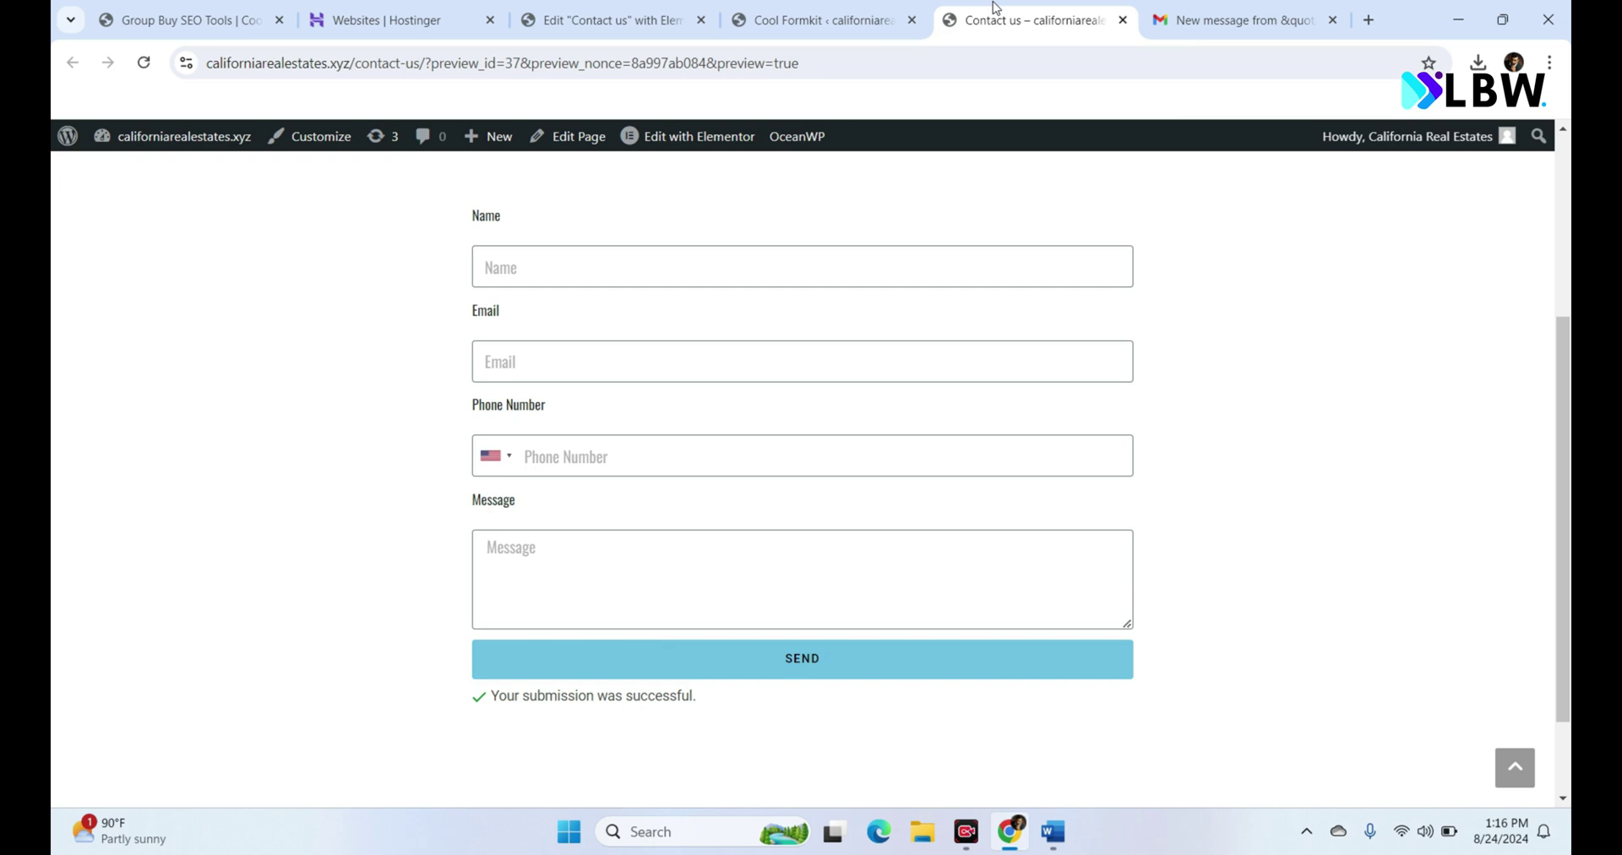
left_click(1274, 9)
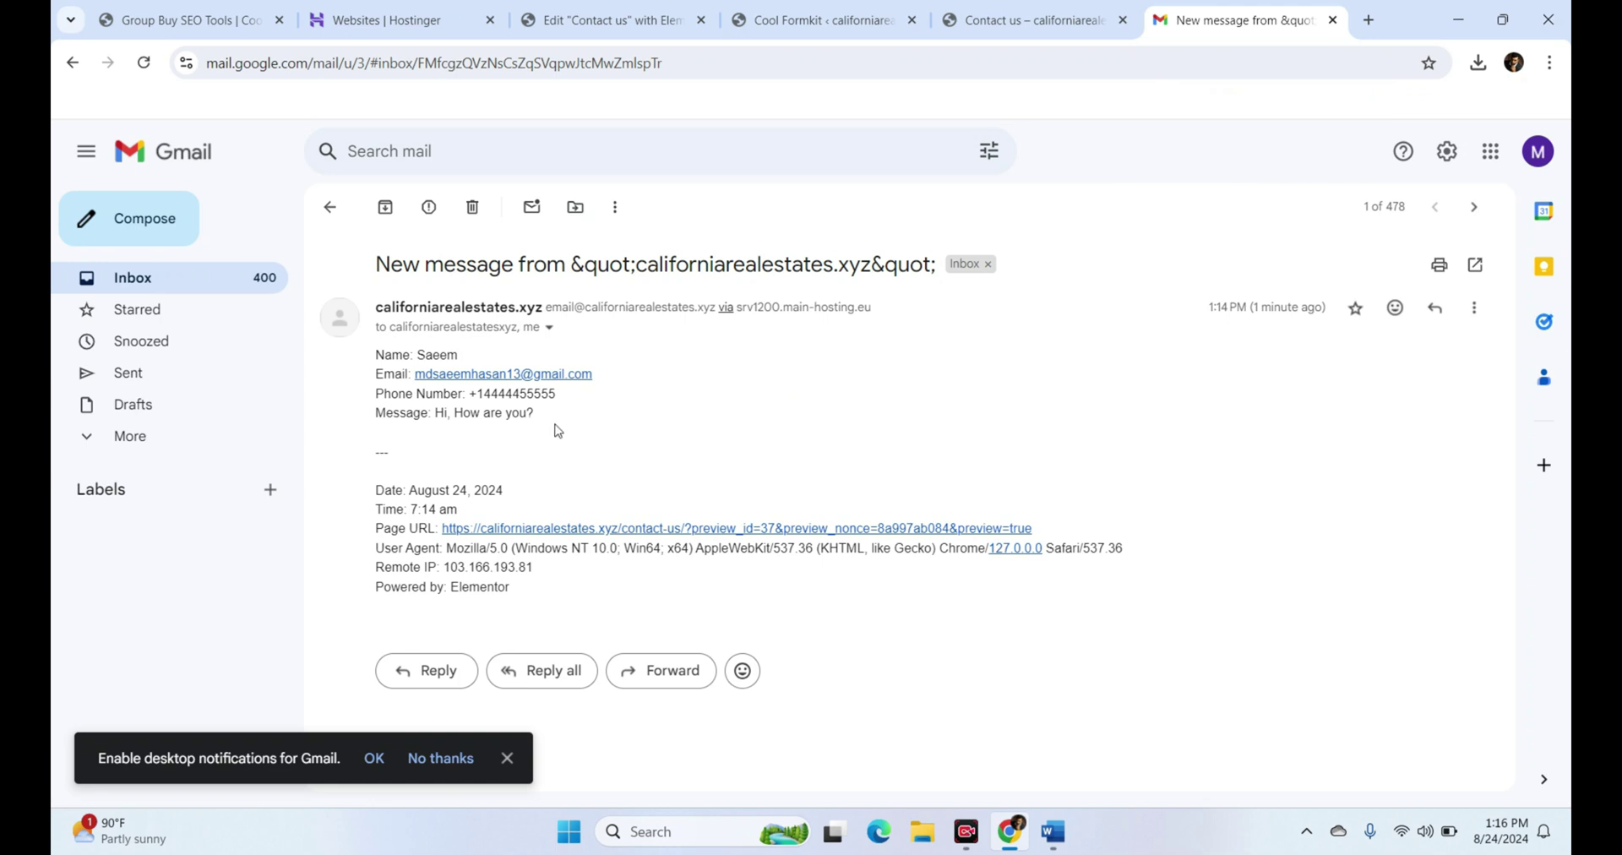
left_click_drag(555, 429, 391, 354)
left_click(959, 9)
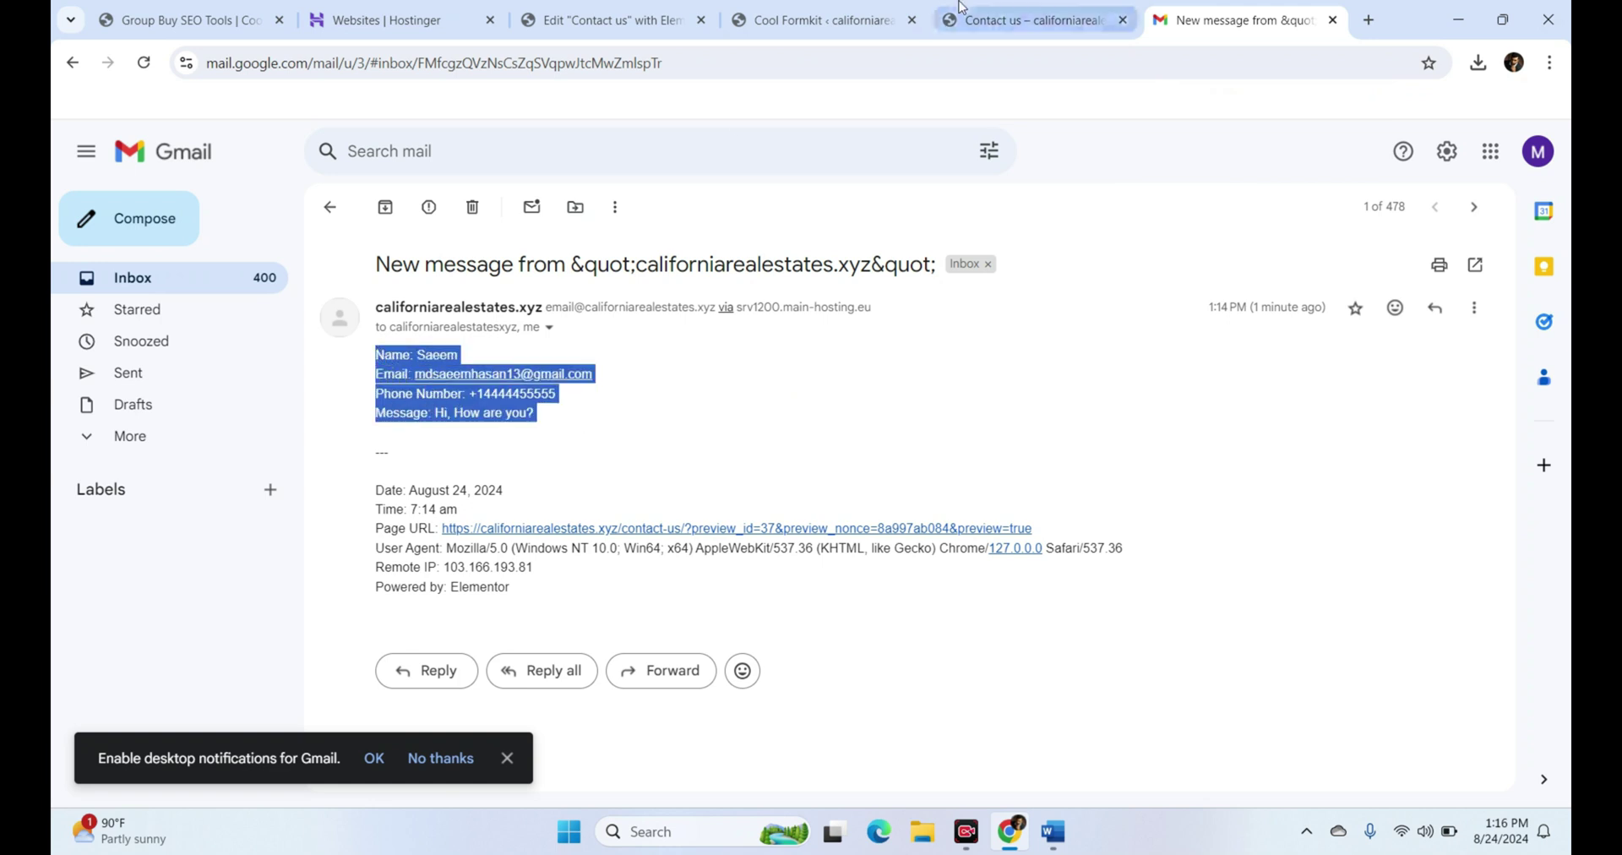